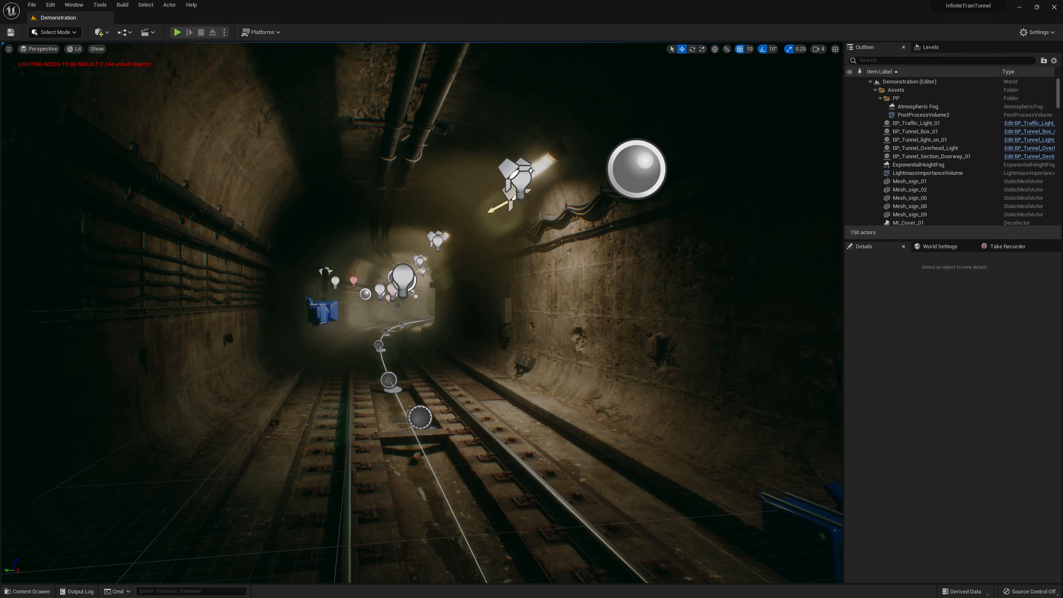
# - Search the project's plugins for nDisplay and check whether it is enabled
pyautogui.moveTo(433, 279)
pyautogui.mouseDown(button='right')
pyautogui.moveTo(599, 279)
pyautogui.moveTo(515, 289)
pyautogui.moveTo(432, 279)
pyautogui.mouseUp(button='right')
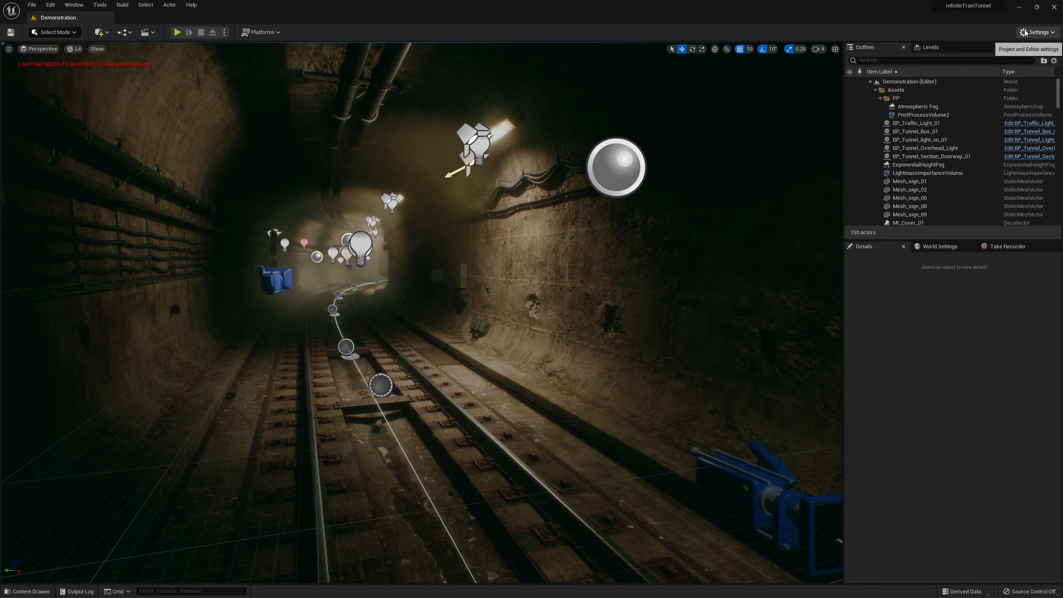
pyautogui.click(1038, 32)
pyautogui.click(993, 73)
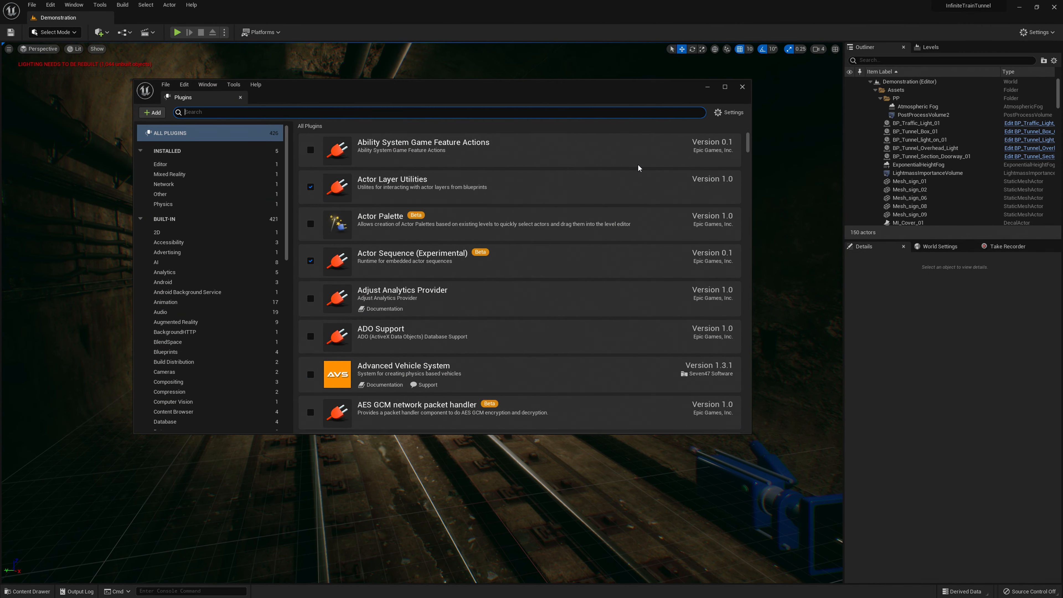
pyautogui.write('nd')
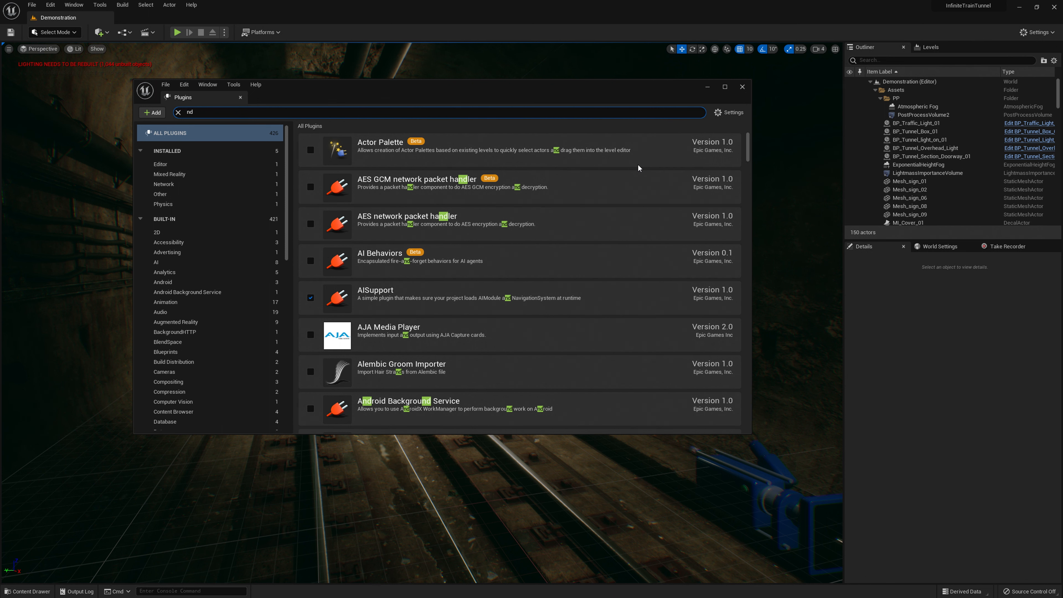
pyautogui.write('ispl')
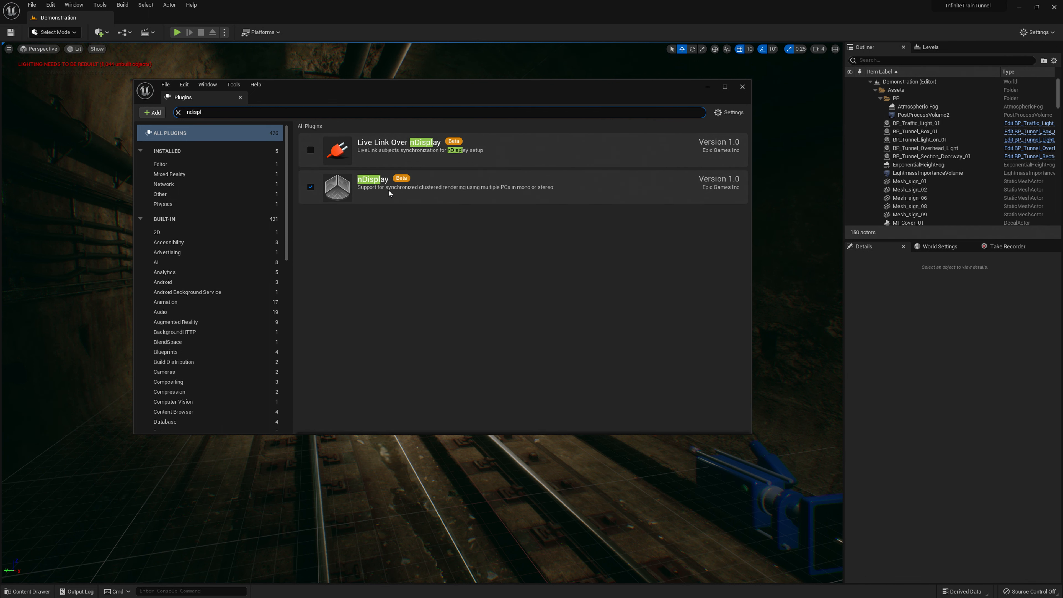
pyautogui.click(743, 87)
# - Inspect the tunnel's tracks, walls and lights along the spline
pyautogui.press('w')
pyautogui.moveTo(492, 286); pyautogui.dragTo(544, 272, button='right')
pyautogui.press('w')
pyautogui.press('s')
pyautogui.moveTo(477, 377)
pyautogui.mouseDown(button='right')
pyautogui.moveTo(495, 377)
pyautogui.moveTo(446, 351)
pyautogui.moveTo(587, 357)
pyautogui.moveTo(501, 379)
pyautogui.moveTo(480, 370)
pyautogui.mouseUp(button='right')
pyautogui.press('w')
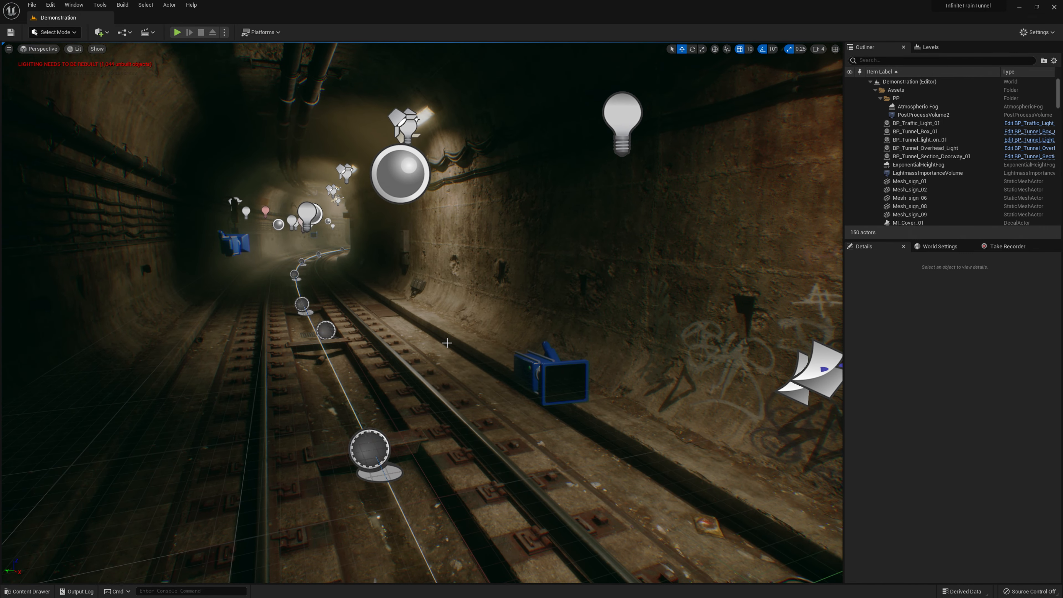
pyautogui.moveTo(117, 79); pyautogui.dragTo(137, 59, button='right')
pyautogui.click(80, 55)
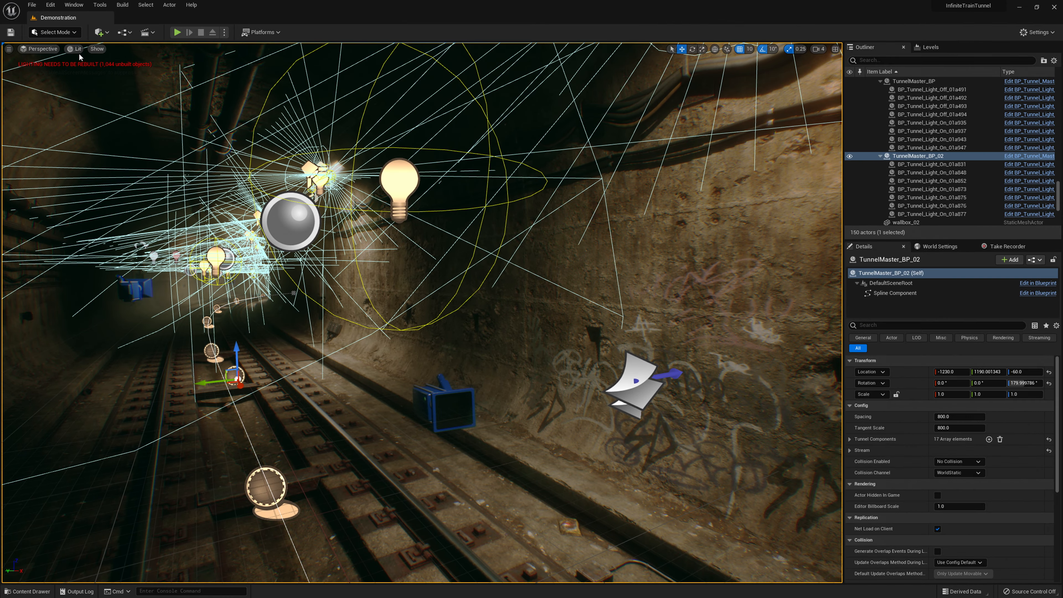
pyautogui.moveTo(249, 250); pyautogui.dragTo(329, 231, button='right')
pyautogui.click(248, 250)
# - Show the Lumen Overview visualization and examine how the tunnel appears in it
pyautogui.click(75, 48)
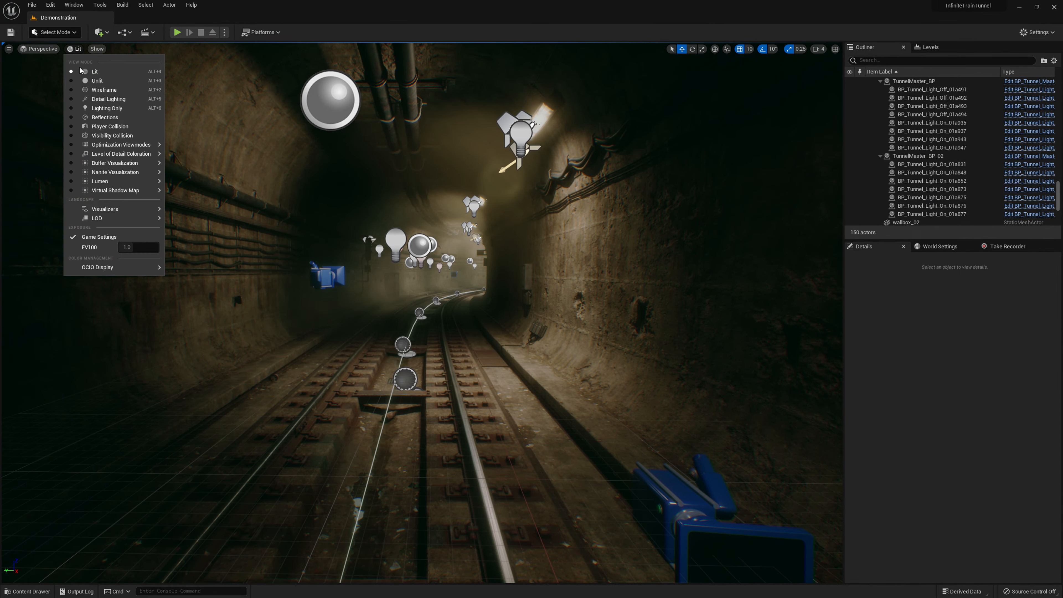
pyautogui.moveTo(138, 181)
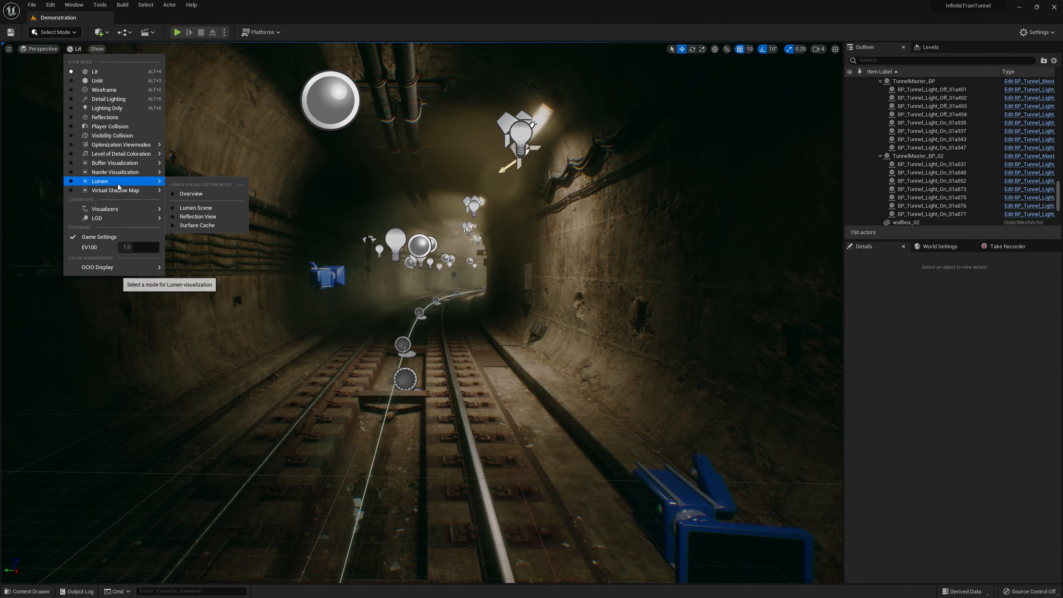
pyautogui.click(213, 194)
pyautogui.moveTo(367, 292); pyautogui.dragTo(561, 306, button='right')
pyautogui.press('w')
pyautogui.press('w')
# - Open all static meshes from Subway_Tunnel/Meshes/Spline_Parts for bulk editing in the property matrix
pyautogui.hotkey('ctrl', 'space')
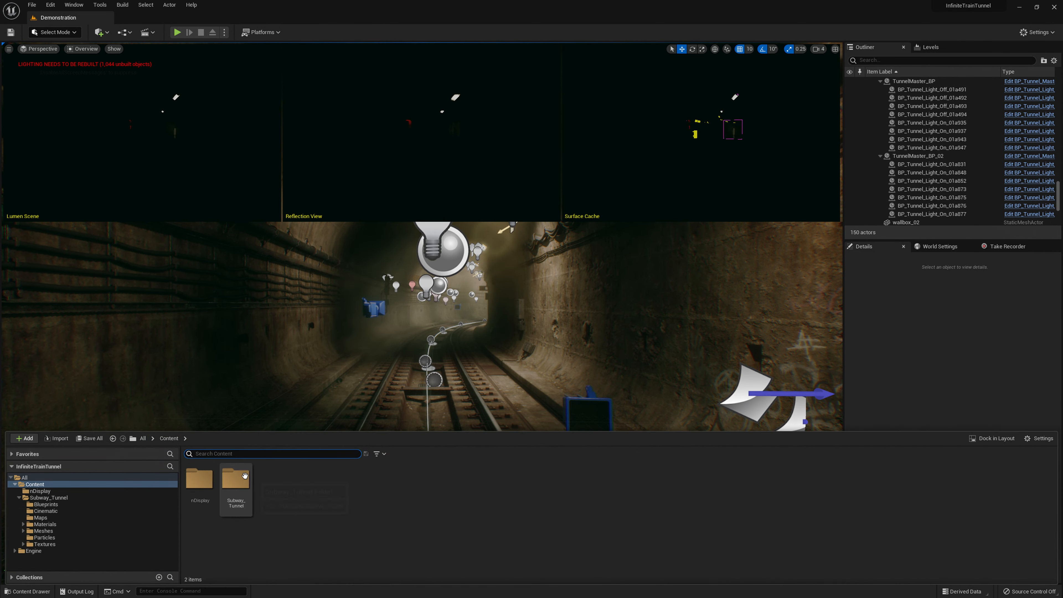
pyautogui.doubleClick(242, 488)
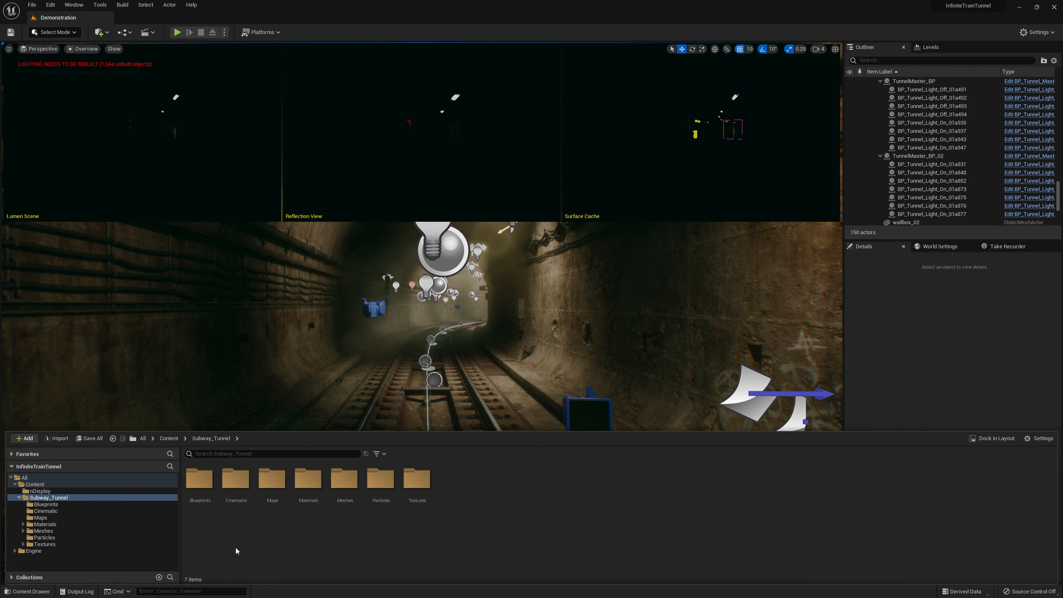
pyautogui.doubleClick(344, 507)
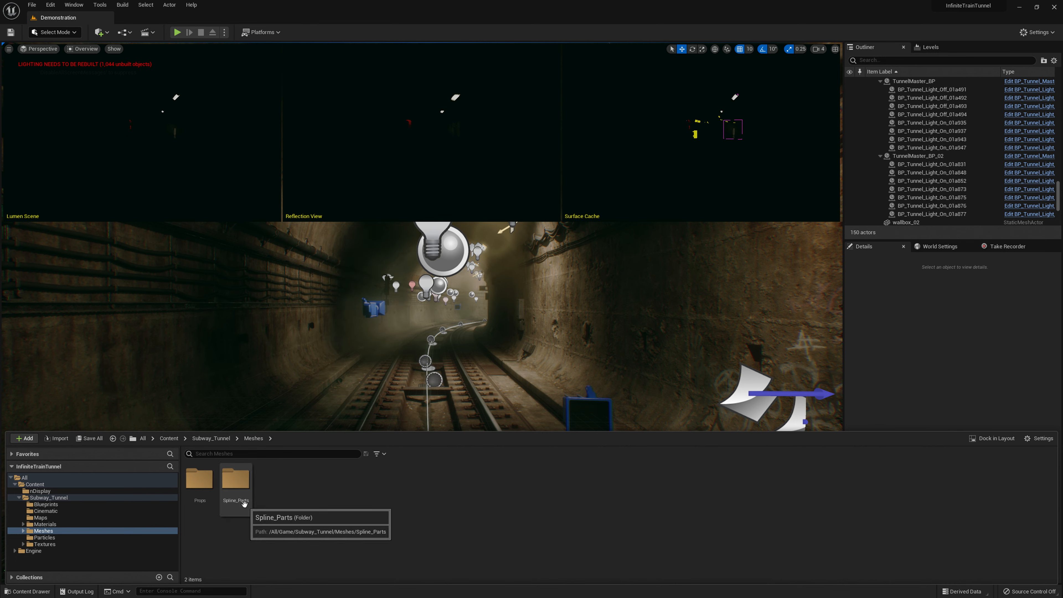
pyautogui.doubleClick(236, 479)
pyautogui.hotkey('ctrl', 'a')
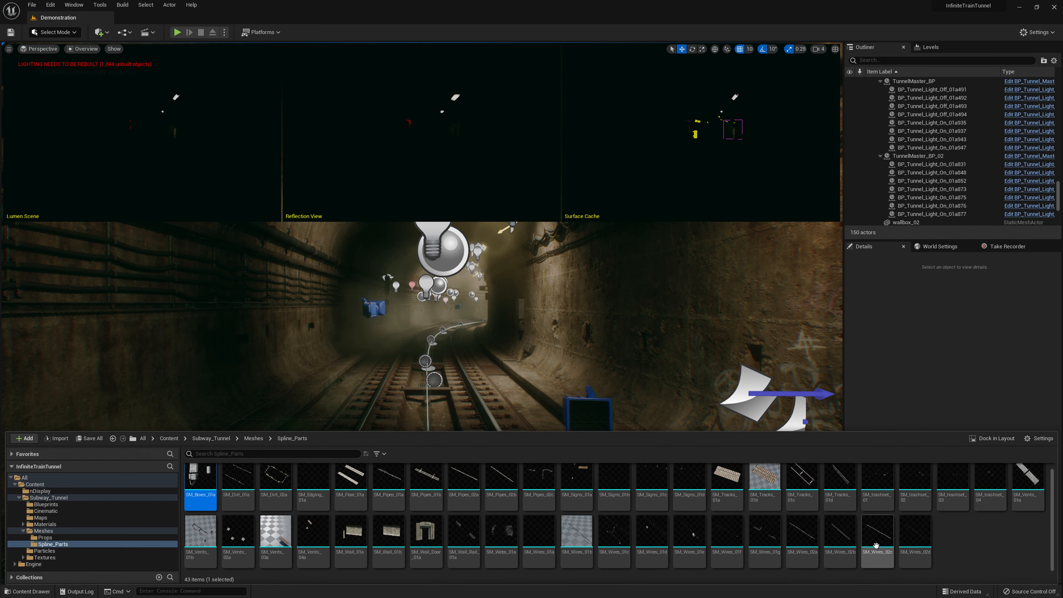
pyautogui.rightClick(916, 539)
pyautogui.moveTo(957, 413)
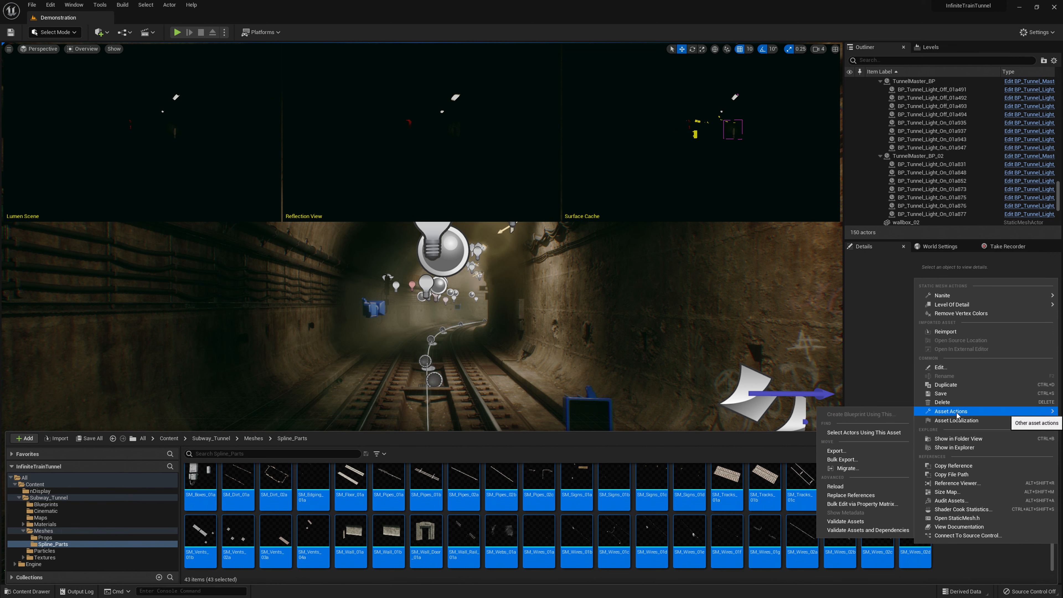
pyautogui.click(853, 505)
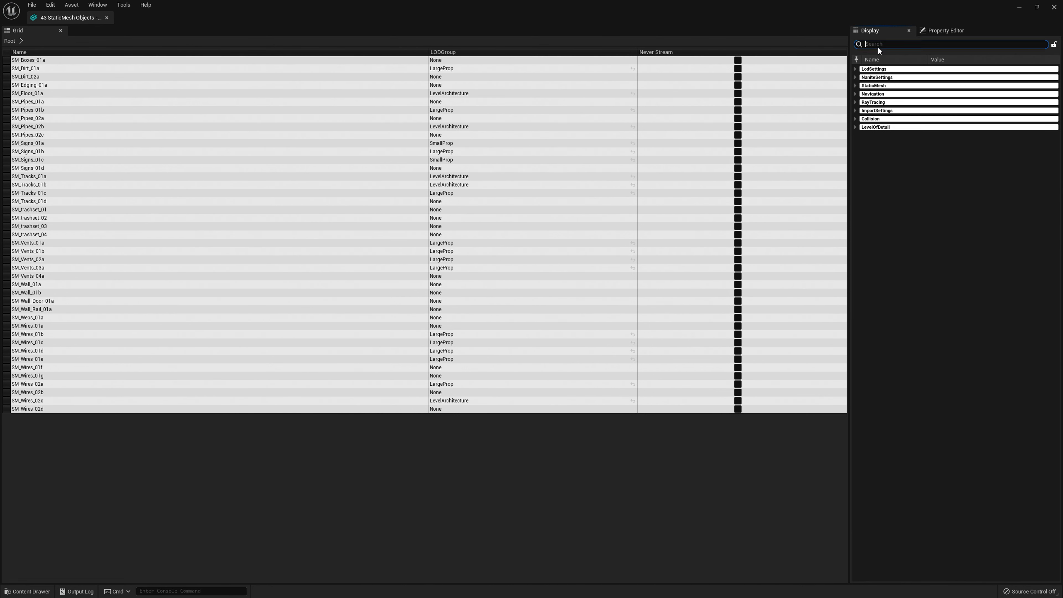
# - Enable Generate Mesh Distance Field for all the Spline_Parts meshes and close the property matrix
pyautogui.click(878, 47)
pyautogui.write('Dist')
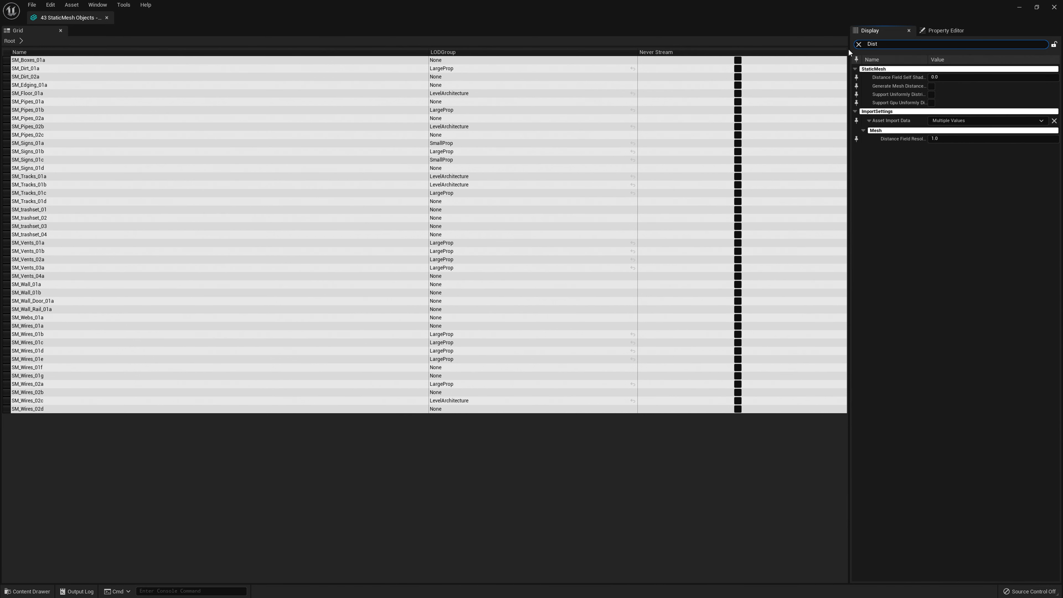
pyautogui.click(931, 86)
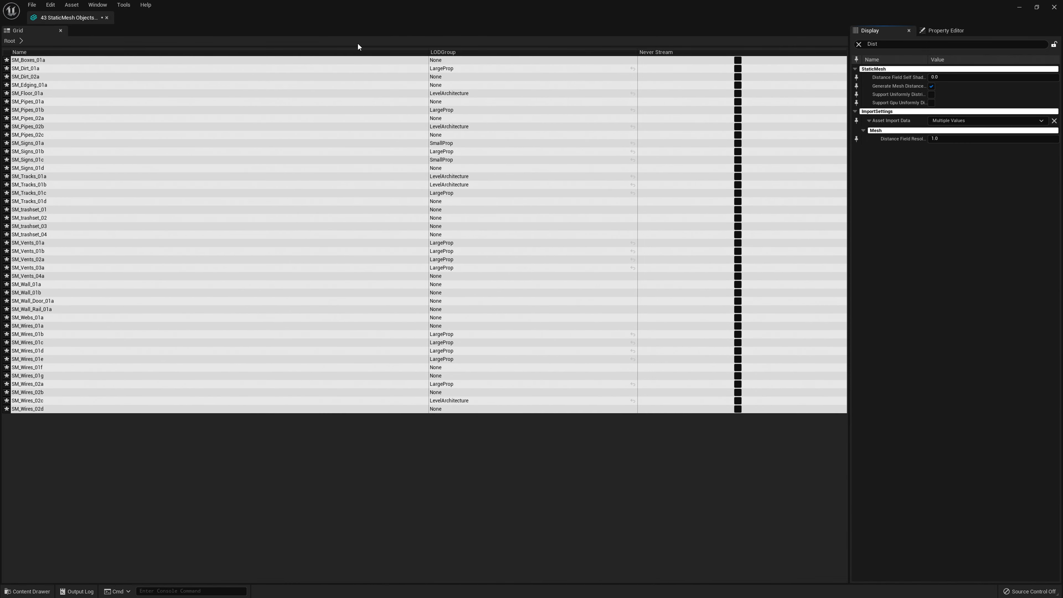
pyautogui.click(1054, 8)
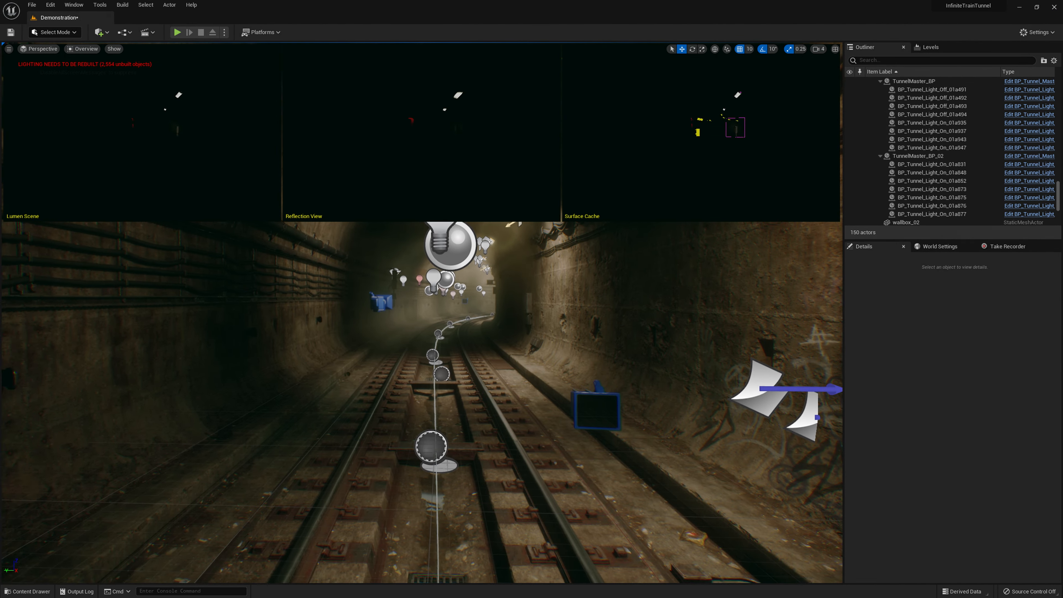
# - Select all static meshes in the Subway_Tunnel/Meshes/Props folder
pyautogui.click(254, 438)
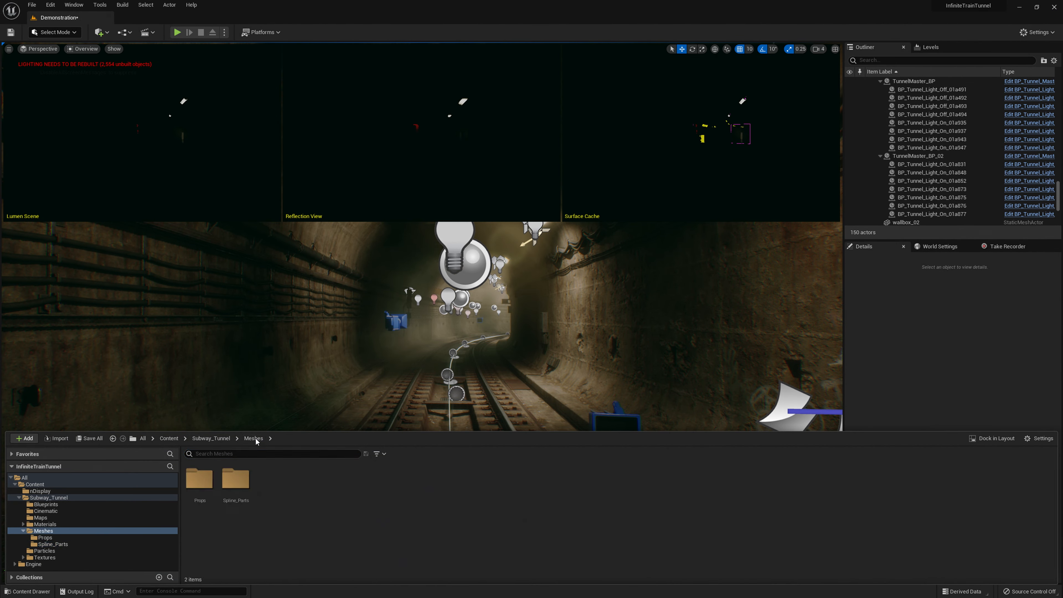
pyautogui.doubleClick(200, 495)
pyautogui.click(198, 513)
pyautogui.scroll(-3, 871, 550)
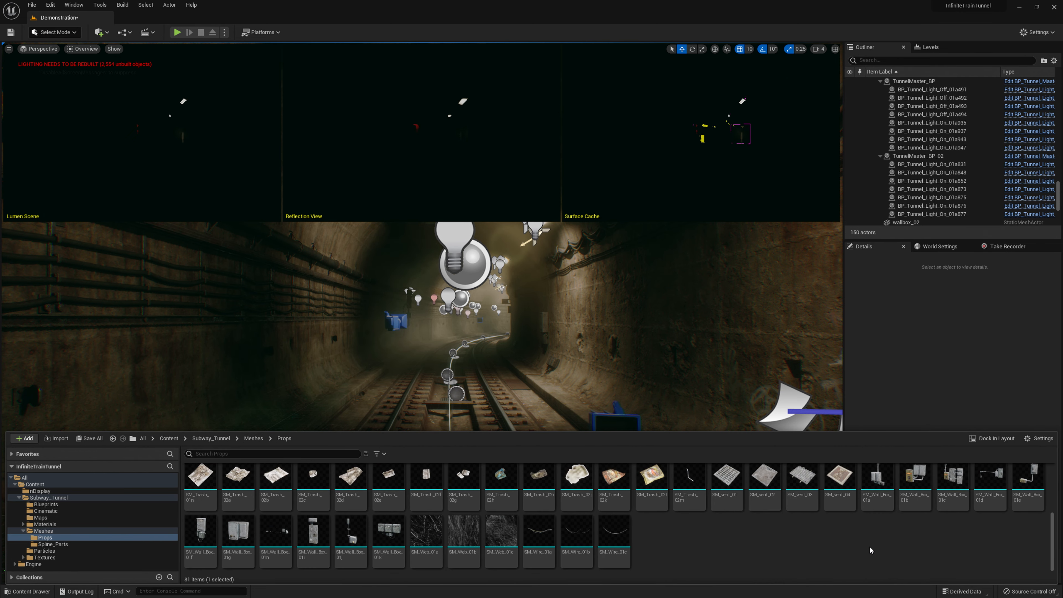
pyautogui.keyDown('shift'); pyautogui.click(617, 544); pyautogui.keyUp('shift')
pyautogui.rightClick(617, 544)
pyautogui.moveTo(667, 410)
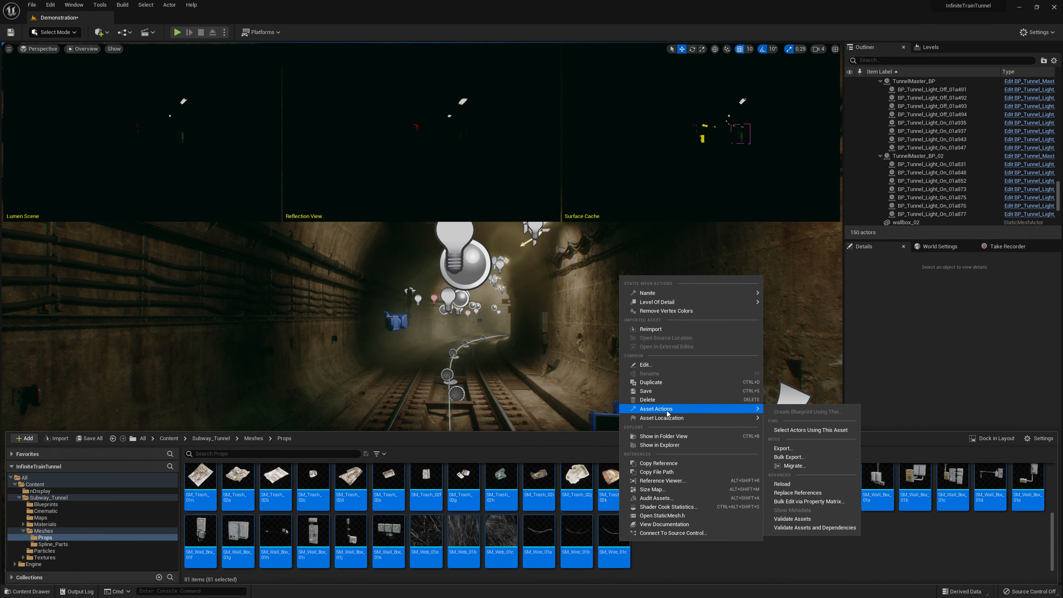
pyautogui.click(789, 457)
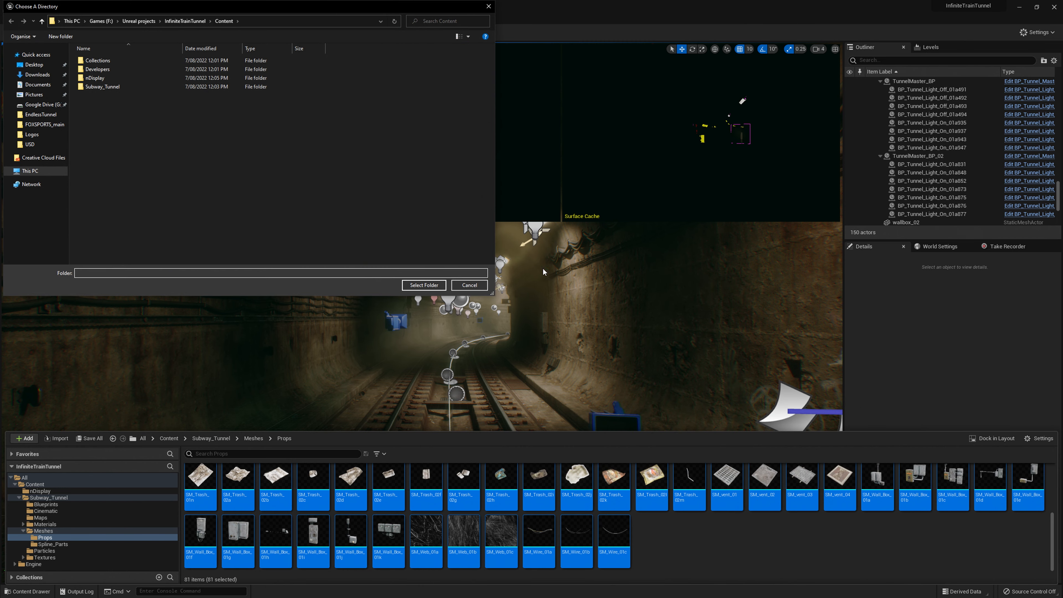
pyautogui.click(478, 289)
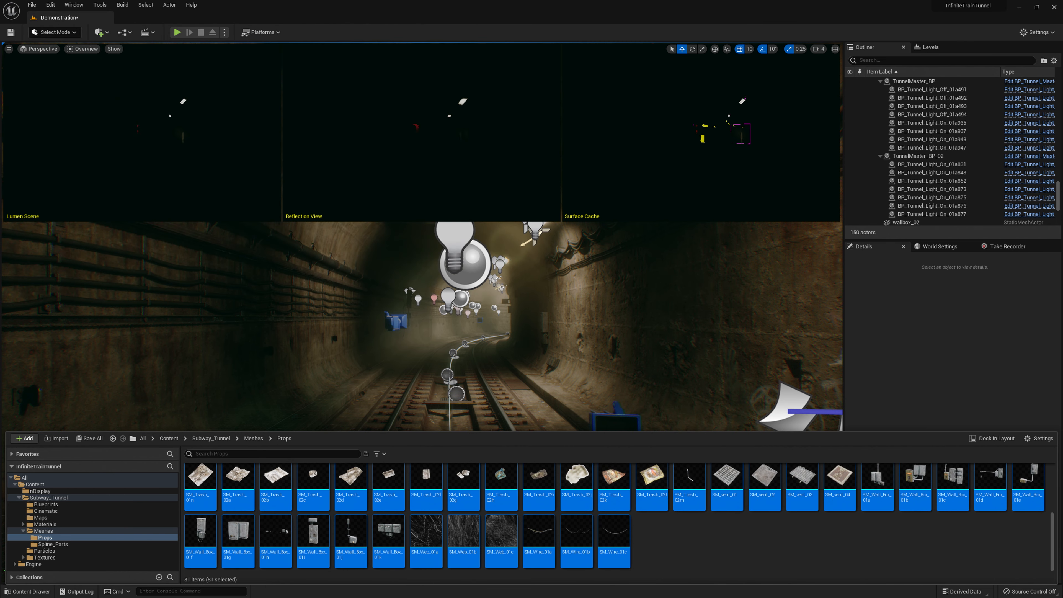
# - Open the selected Props meshes for bulk editing in the property matrix
pyautogui.rightClick(585, 498)
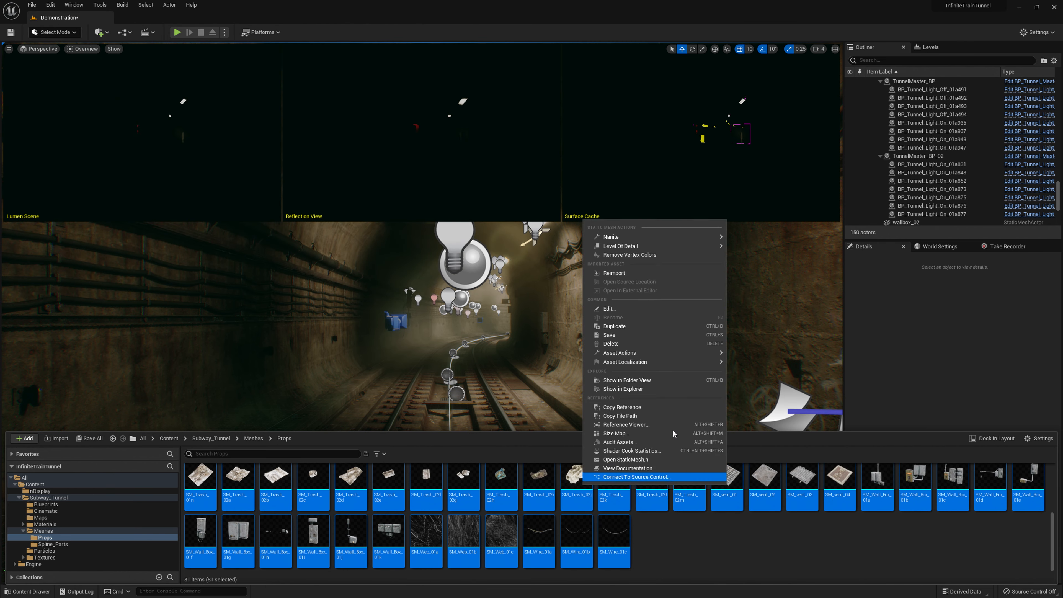
pyautogui.moveTo(679, 363)
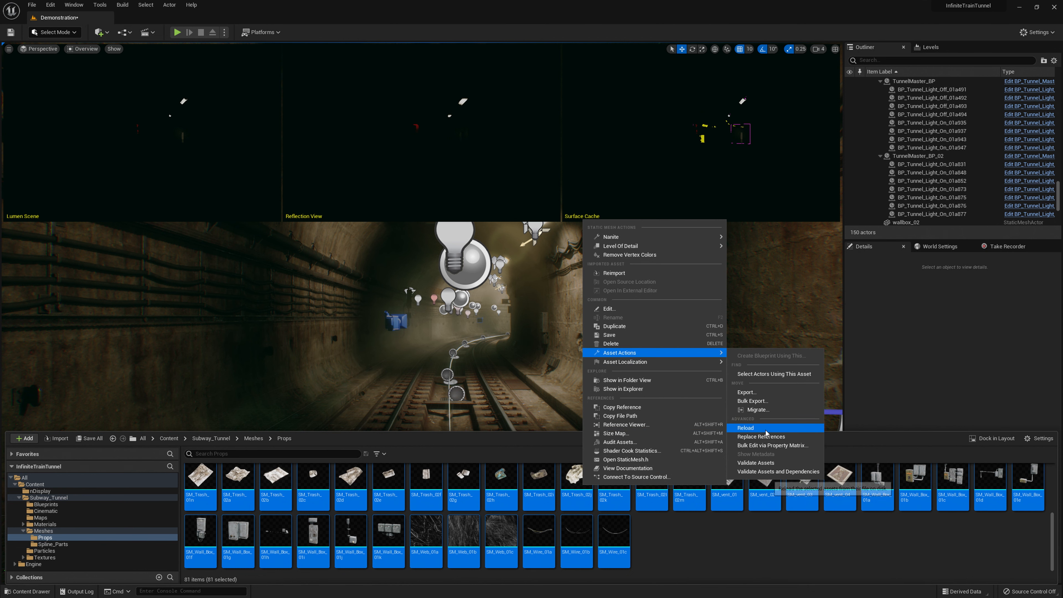
pyautogui.click(771, 450)
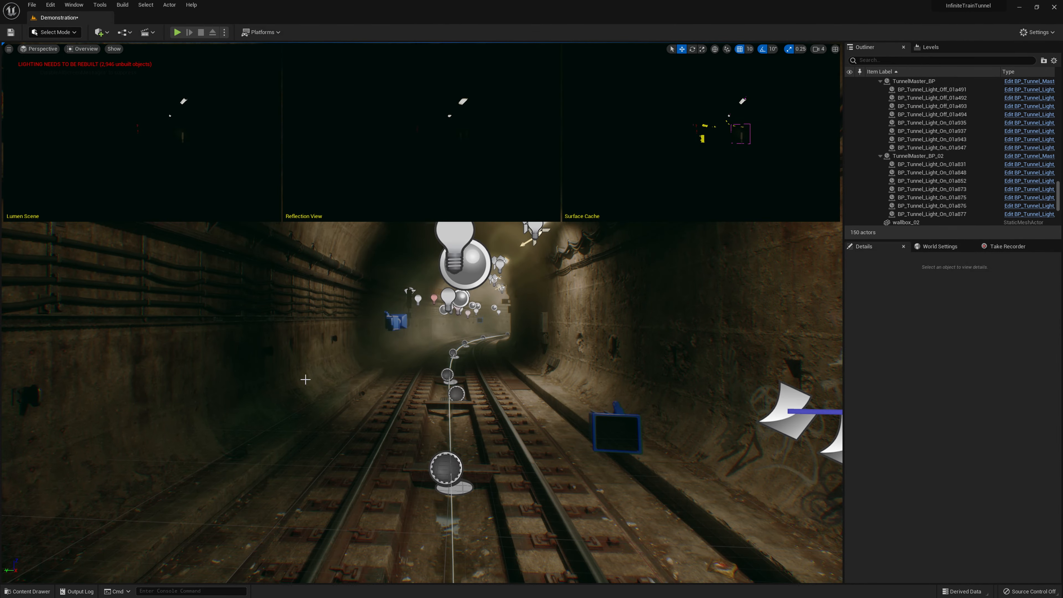
# - Save all modified blueprints, static meshes and the Demonstration level
pyautogui.moveTo(305, 380); pyautogui.dragTo(303, 390, button='right')
pyautogui.hotkey('ctrl', 'space')
pyautogui.click(89, 438)
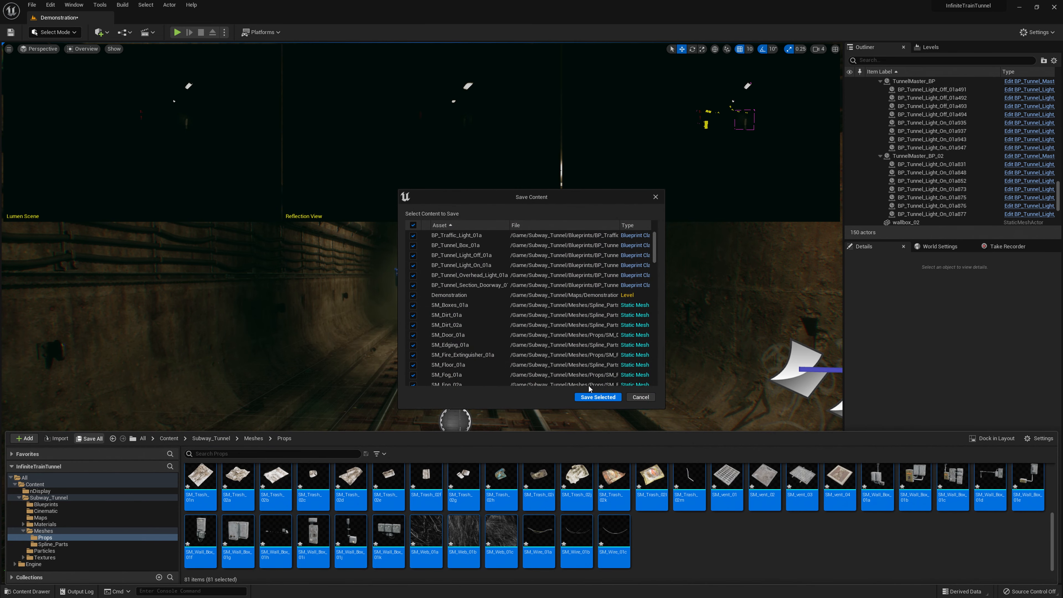
pyautogui.click(604, 397)
pyautogui.moveTo(565, 264); pyautogui.dragTo(563, 274, button='right')
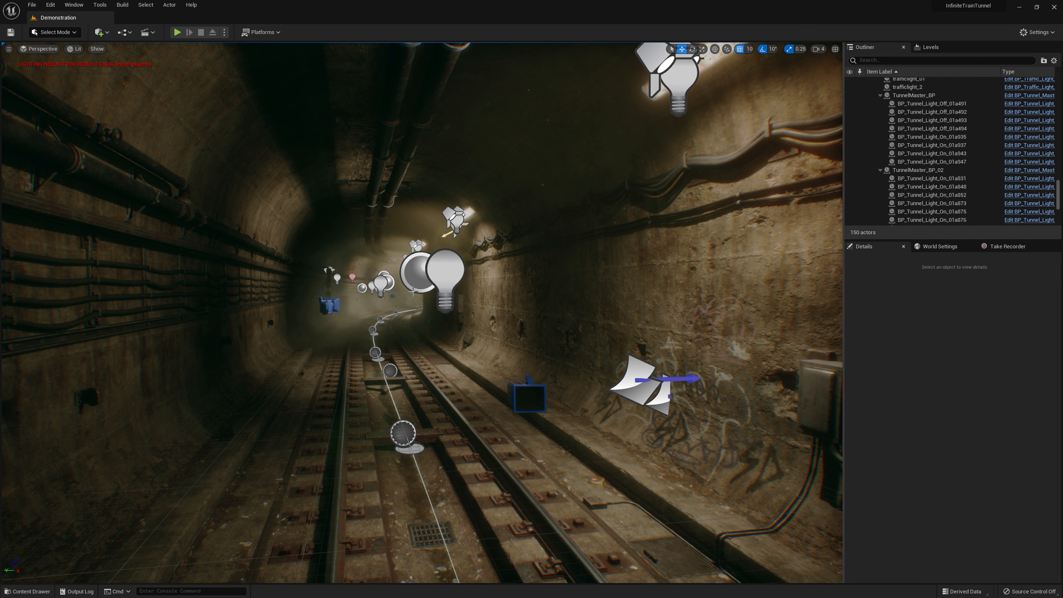
# - Create a new folder named InfiniteTrack in the root Content folder
pyautogui.hotkey('ctrl', 'space')
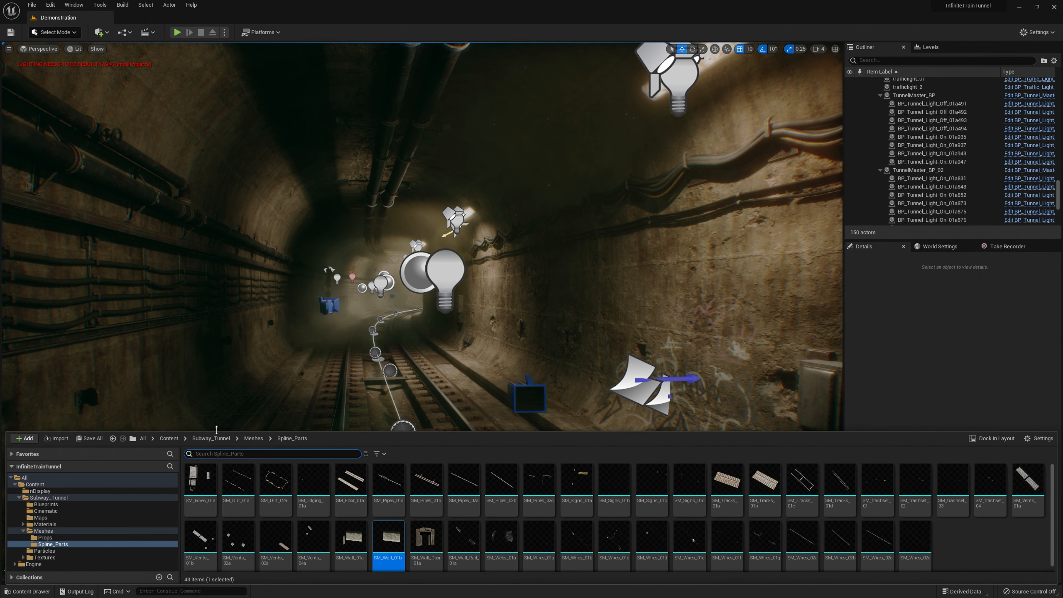
pyautogui.click(211, 439)
pyautogui.click(169, 438)
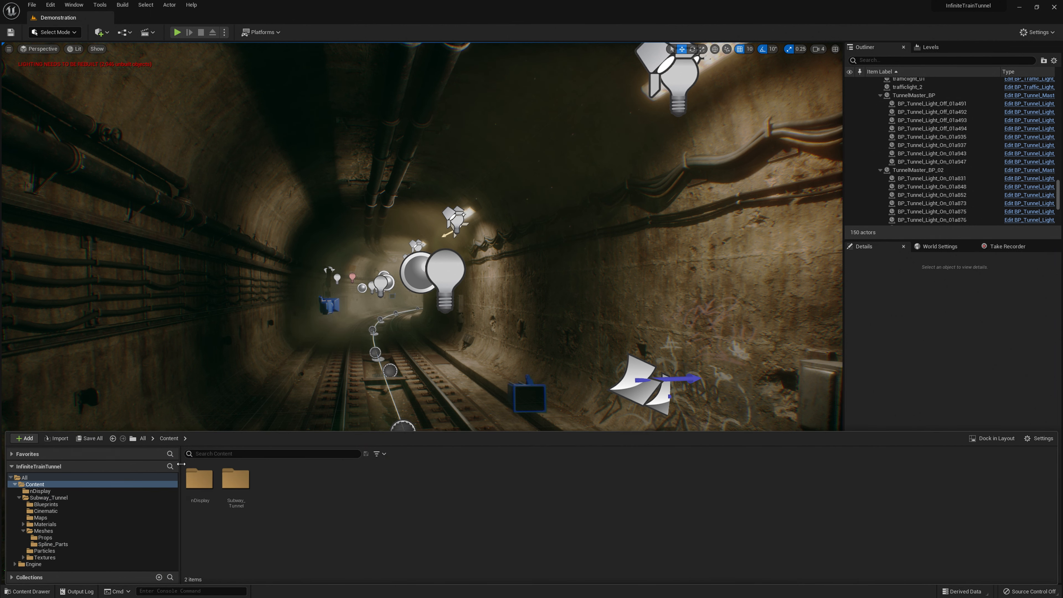
pyautogui.rightClick(305, 505)
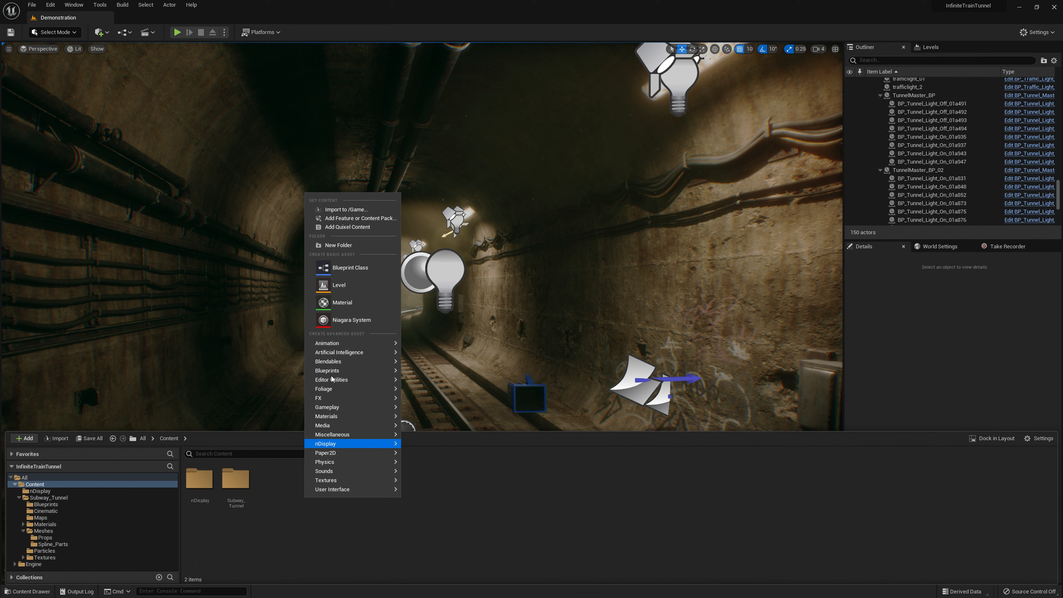
pyautogui.click(342, 249)
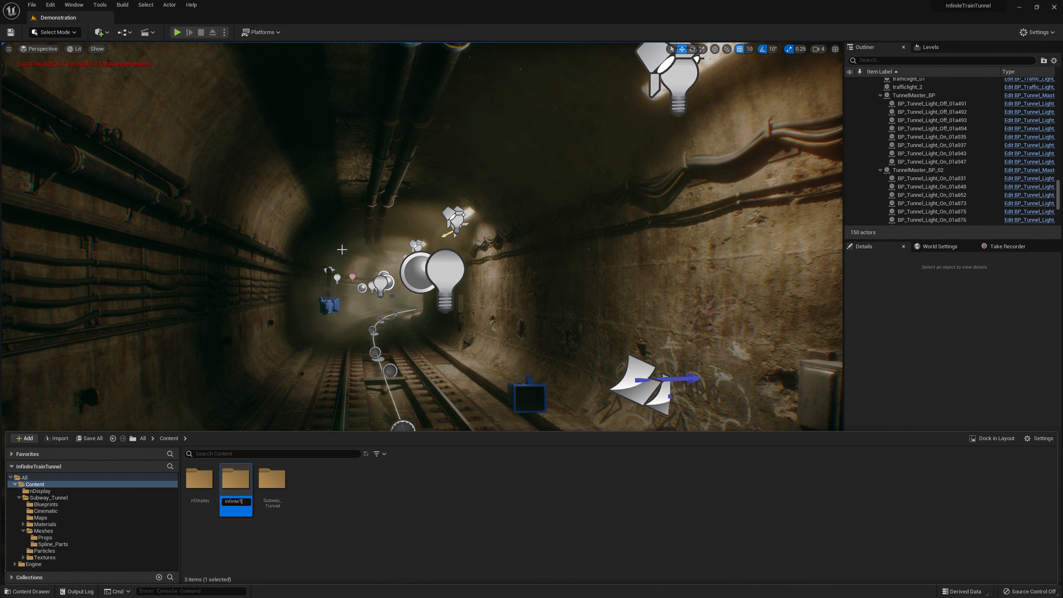
pyautogui.write('InfinteTrack')
pyautogui.press('Return')
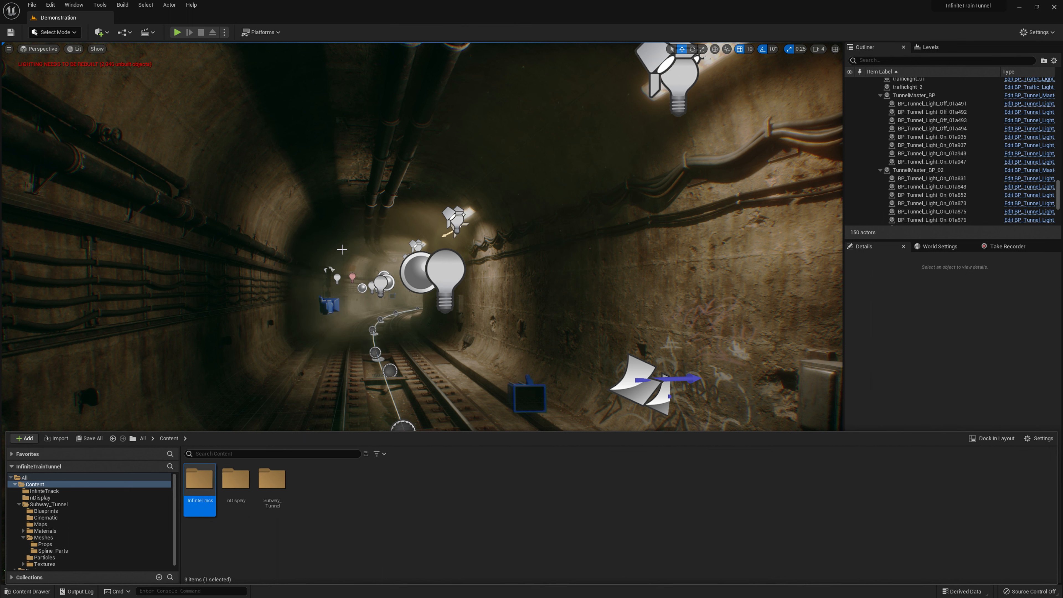
# - Create a Pawn blueprint class named BP_Train in the InfiniteTrack folder and open it for editing
pyautogui.doubleClick(199, 490)
pyautogui.rightClick(199, 491)
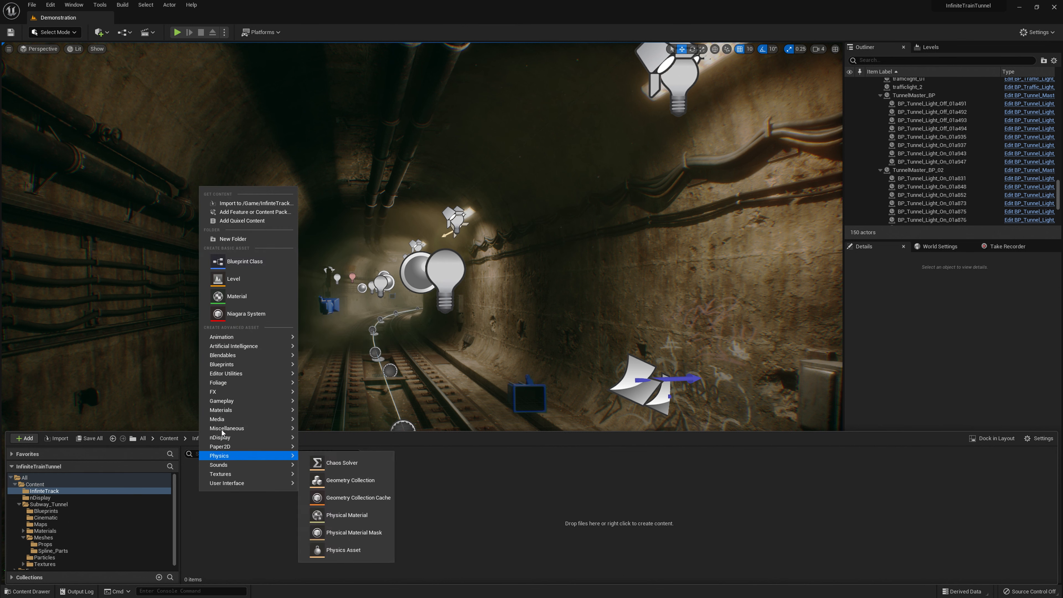
pyautogui.click(250, 269)
pyautogui.click(436, 241)
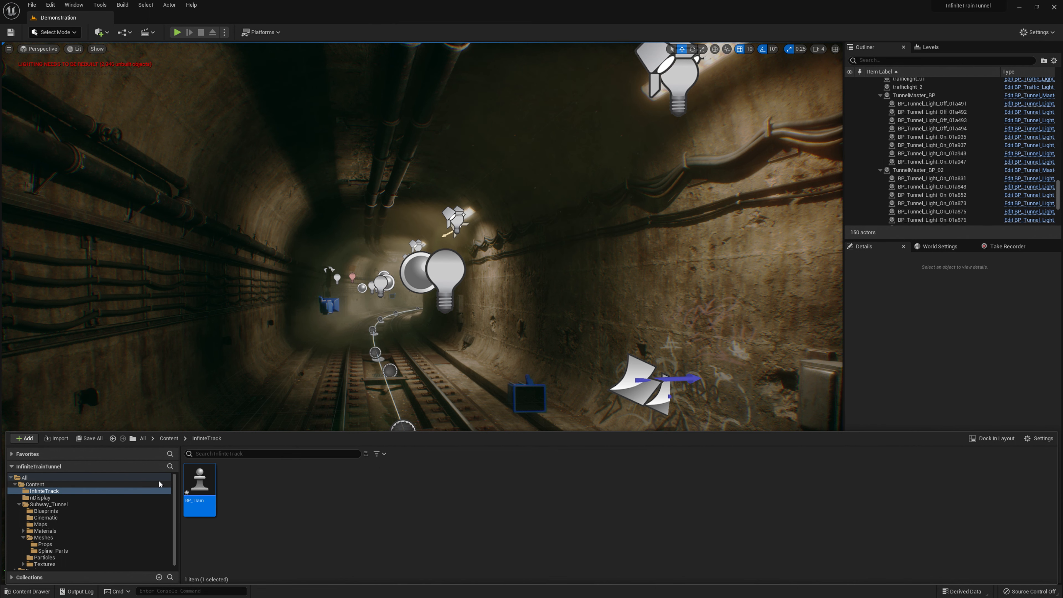
pyautogui.doubleClick(200, 481)
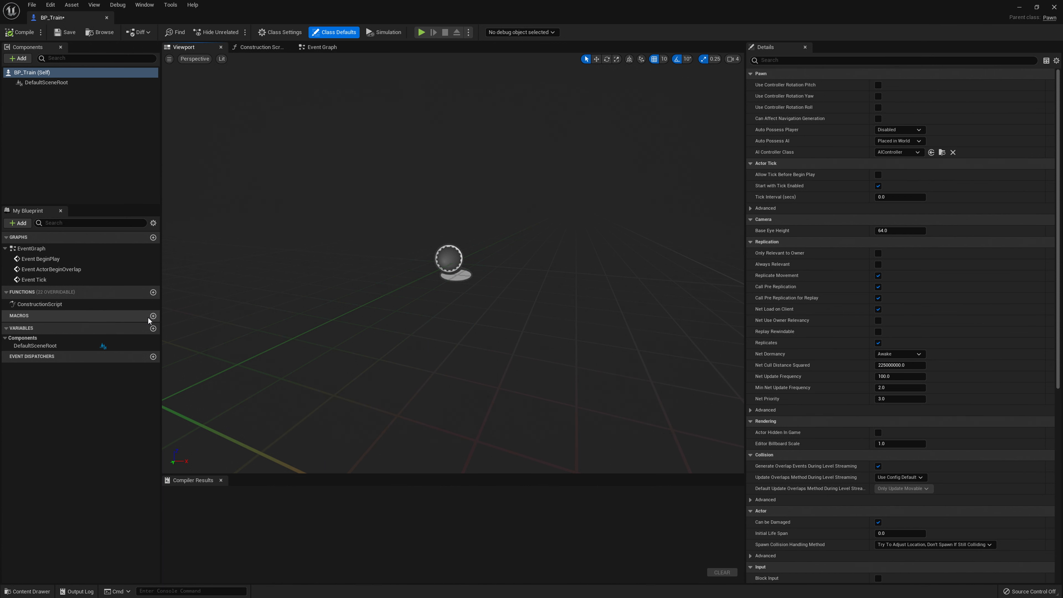
# - Add two variables to the BP_Train blueprint and set both to the Integer type
pyautogui.click(153, 328)
pyautogui.click(154, 328)
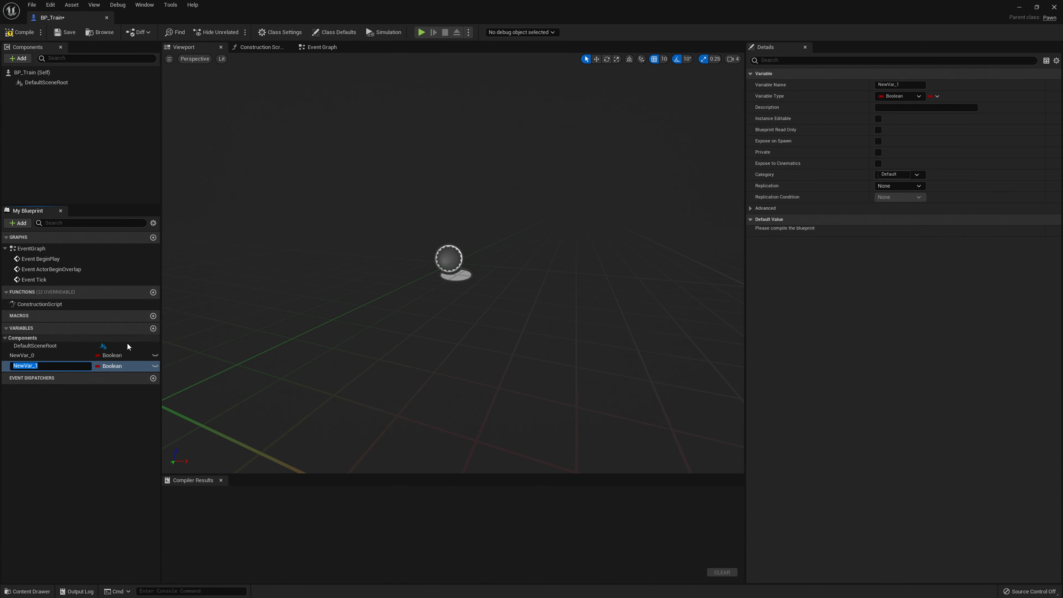
pyautogui.click(116, 367)
pyautogui.rightClick(114, 355)
pyautogui.click(114, 356)
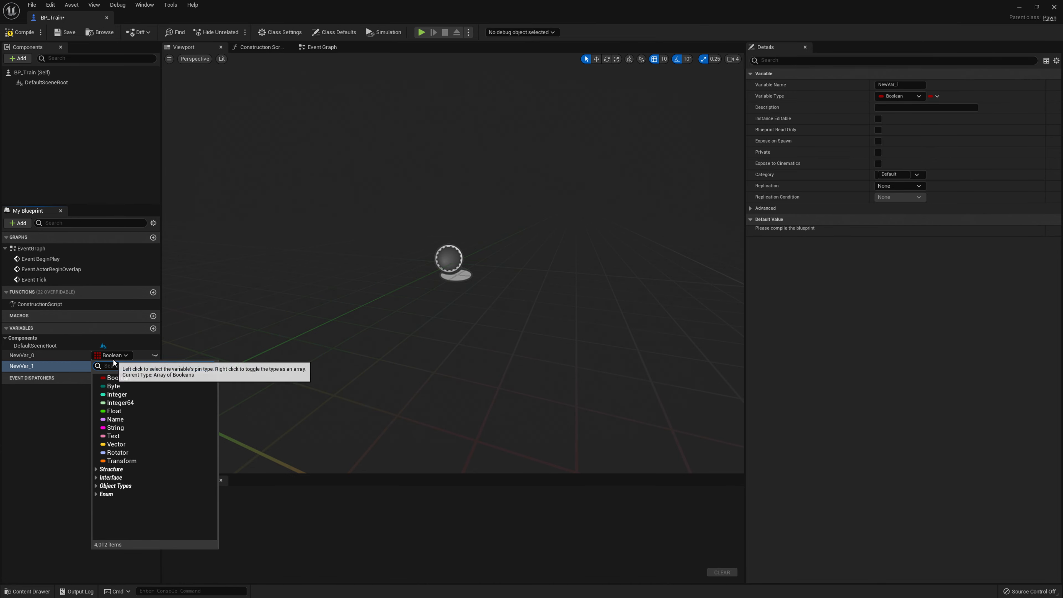
pyautogui.click(113, 394)
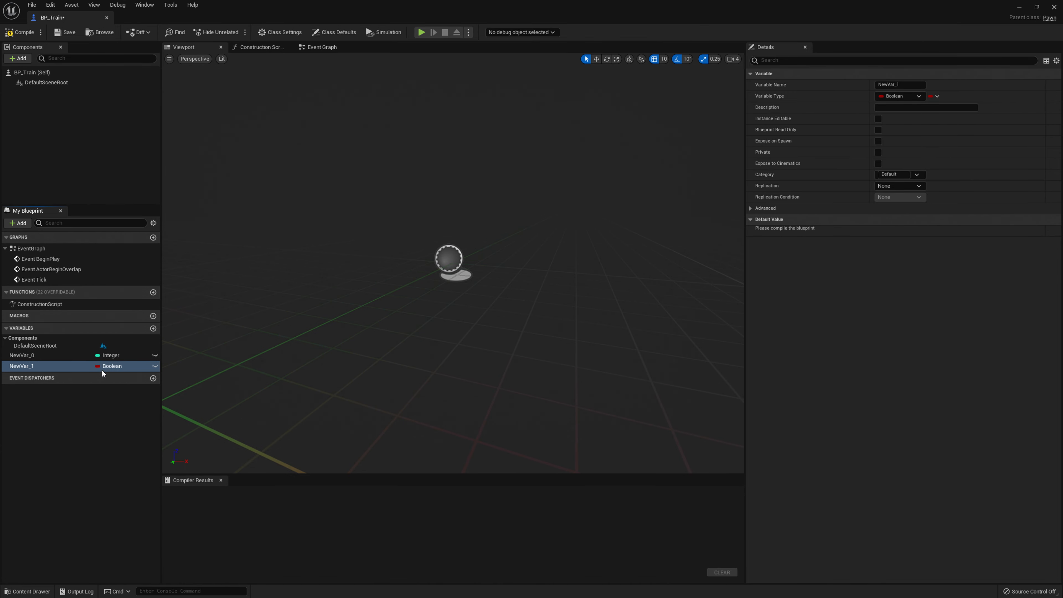
pyautogui.click(110, 366)
pyautogui.click(113, 405)
# - Rename the first new integer variable as CurrentSpeed
pyautogui.click(28, 359)
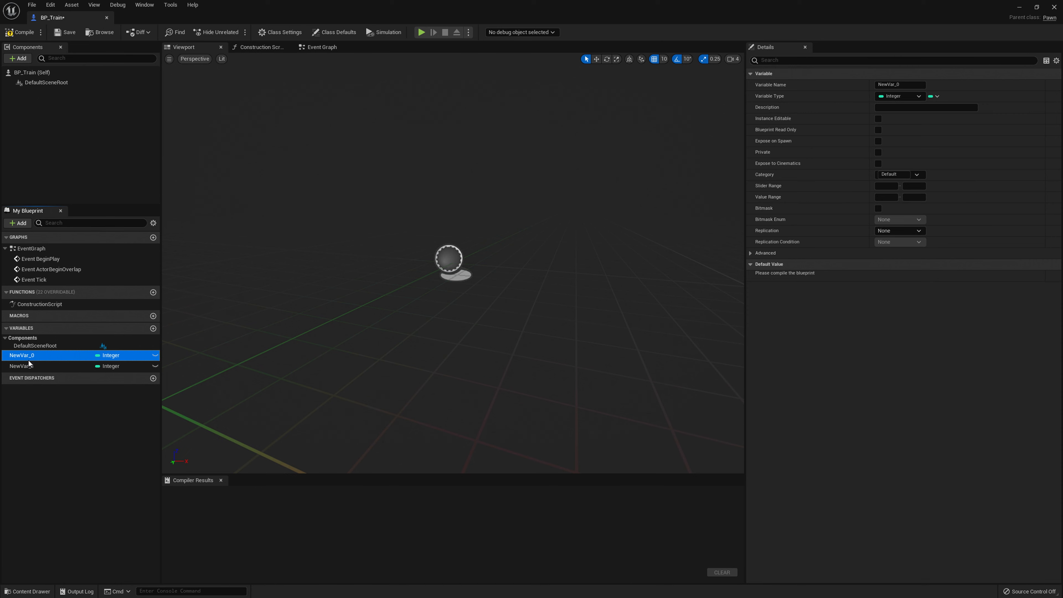
pyautogui.rightClick(28, 359)
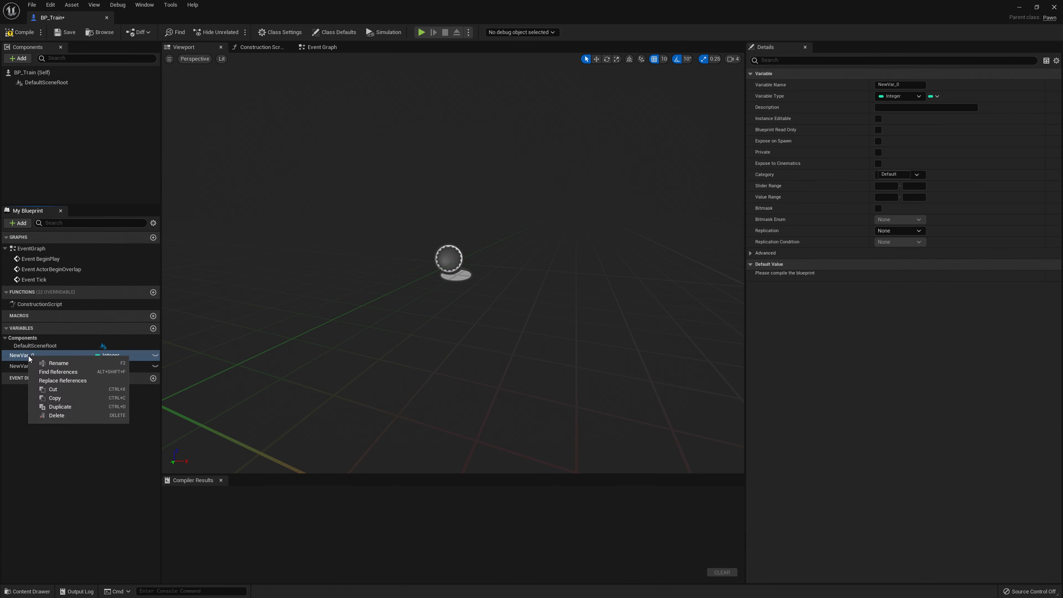
pyautogui.click(58, 366)
pyautogui.write('CurrentS')
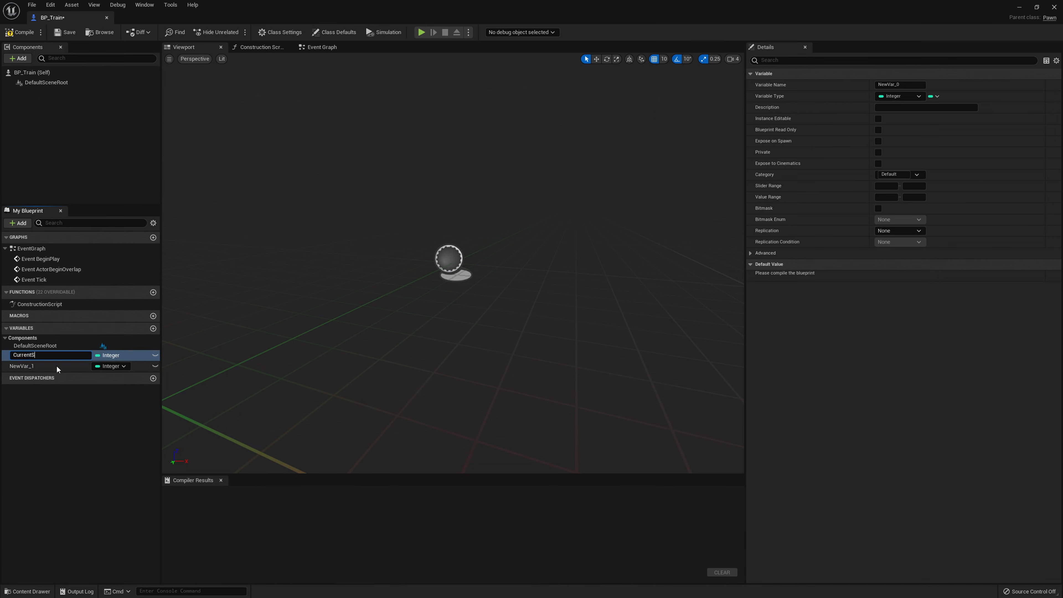
pyautogui.write('peed')
pyautogui.press('Return')
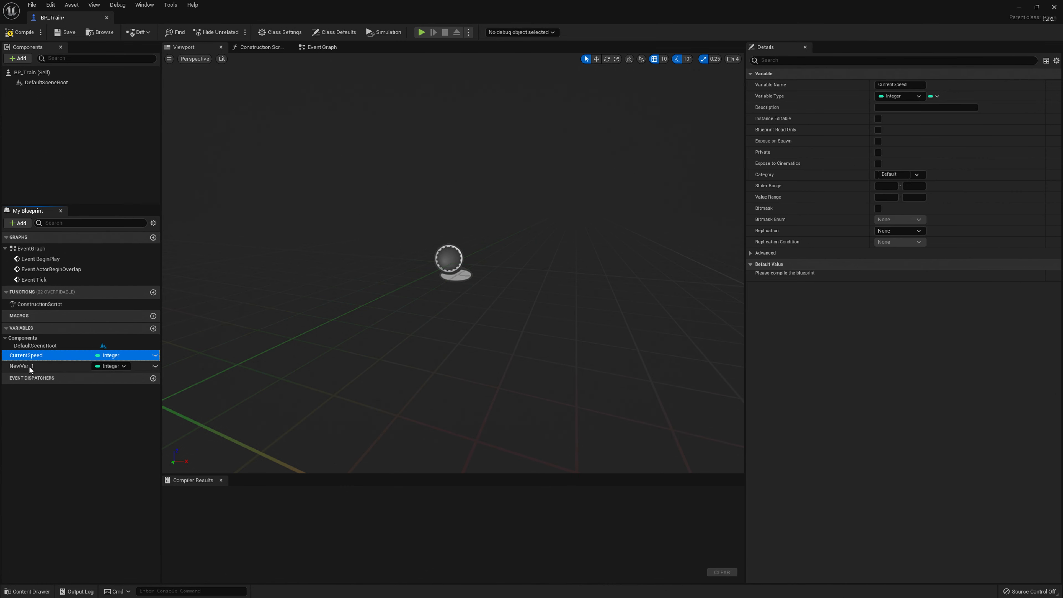
# - Rename the second integer variable as MaxSpeed, make it instance editable and compile the blueprint
pyautogui.rightClick(30, 368)
pyautogui.click(43, 375)
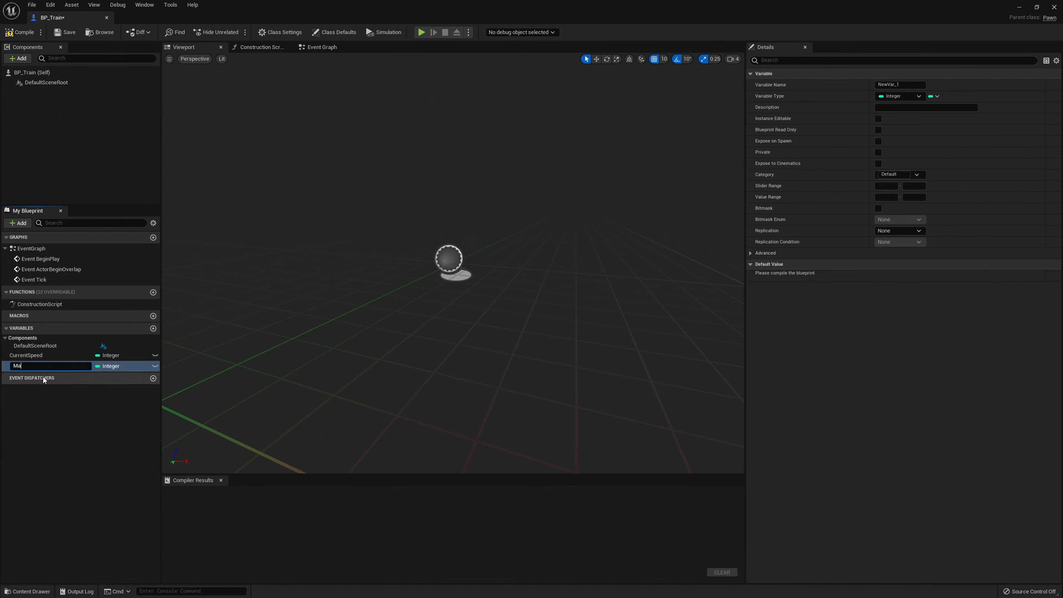
pyautogui.write('MaxSpeed')
pyautogui.press('Return')
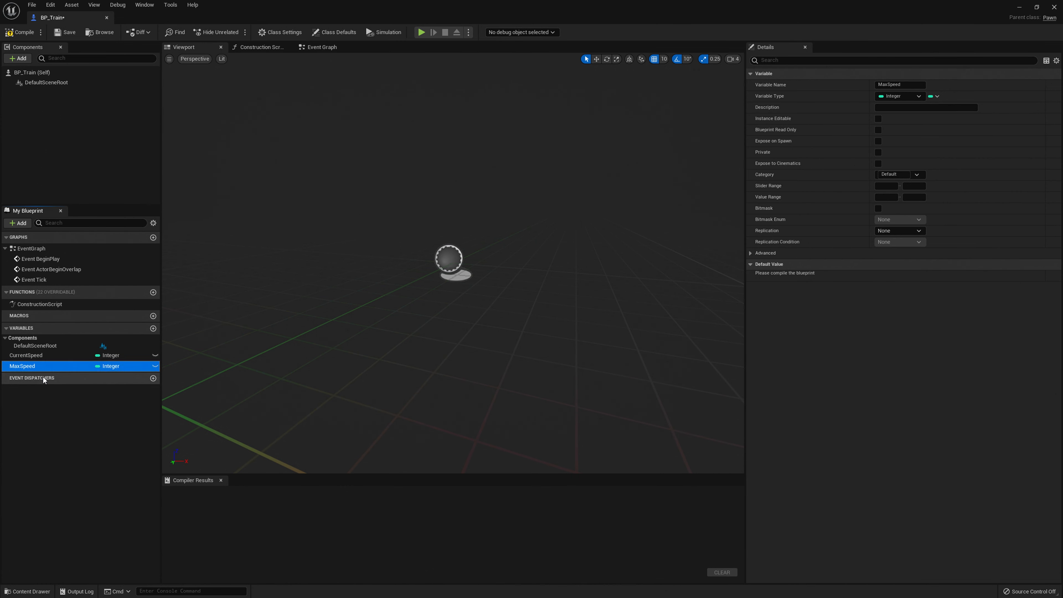
pyautogui.press('F7')
# - Clear the default event nodes from BP_Train's Event Graph and bring up the list of available node actions
pyautogui.click(313, 49)
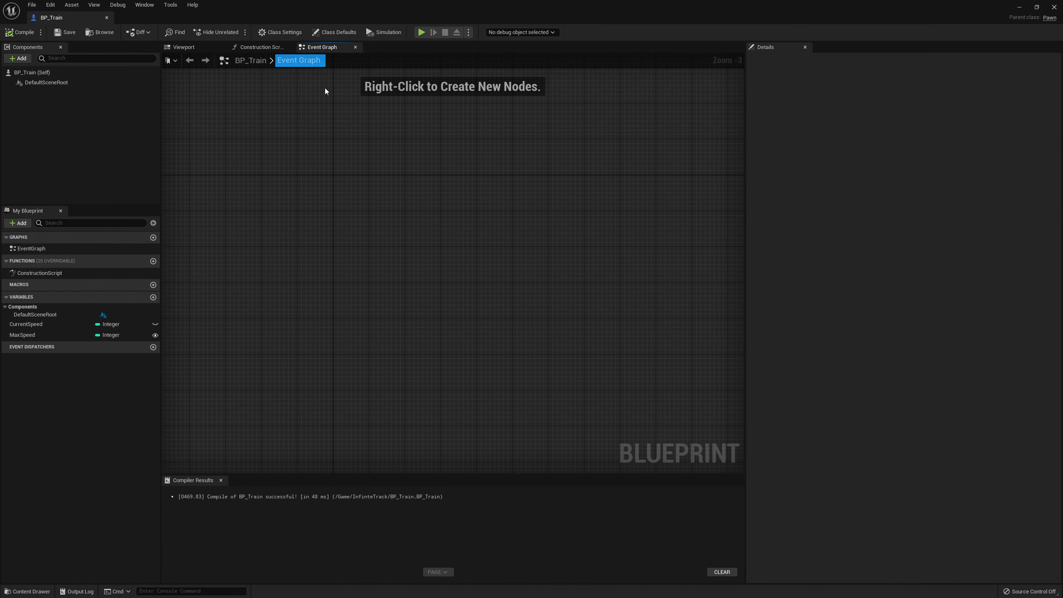
pyautogui.rightClick(318, 249)
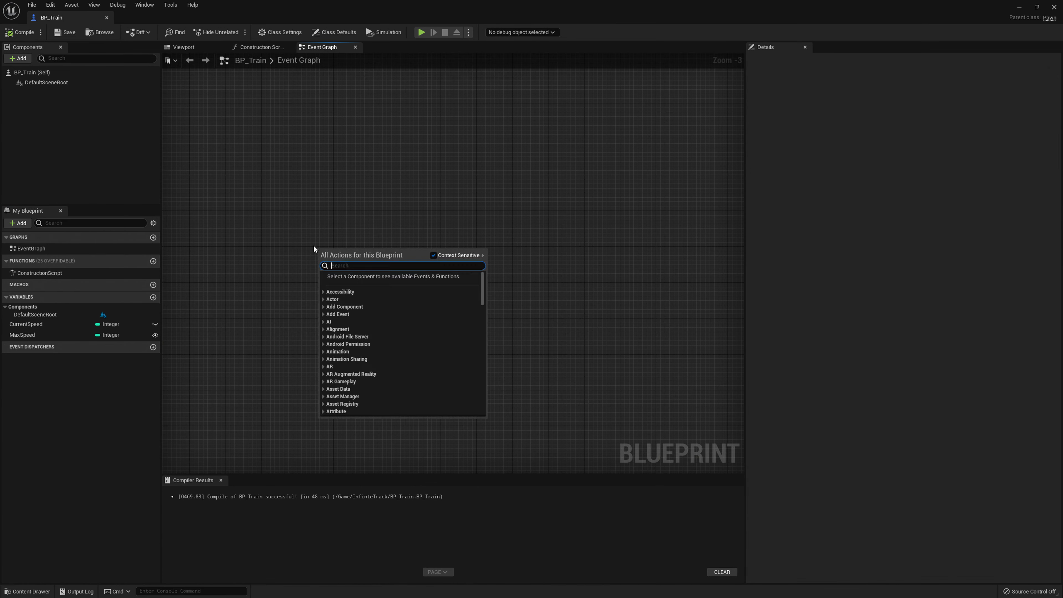
pyautogui.click(314, 246)
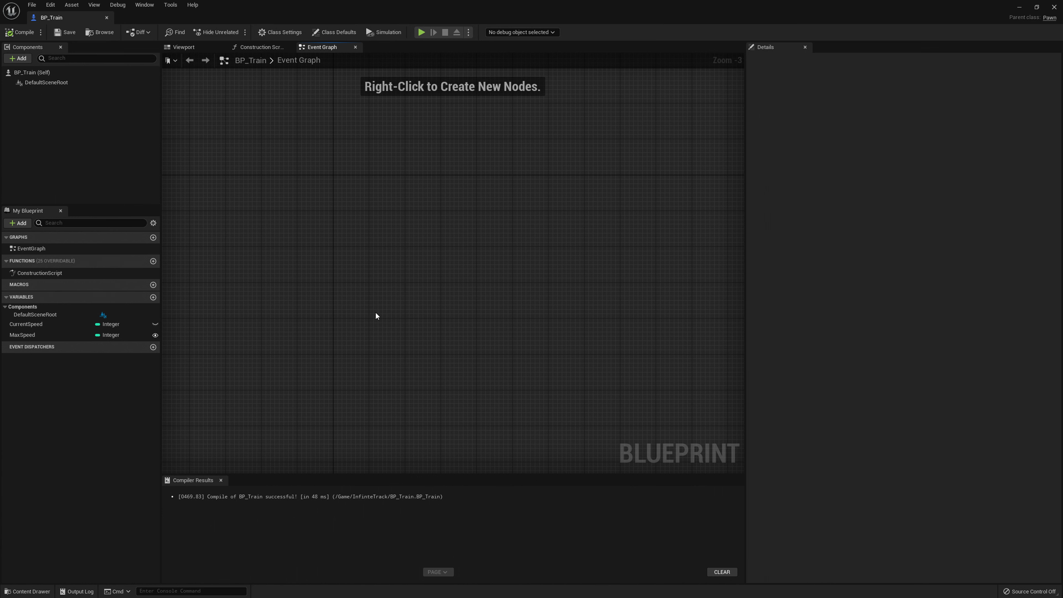
pyautogui.rightClick(376, 316)
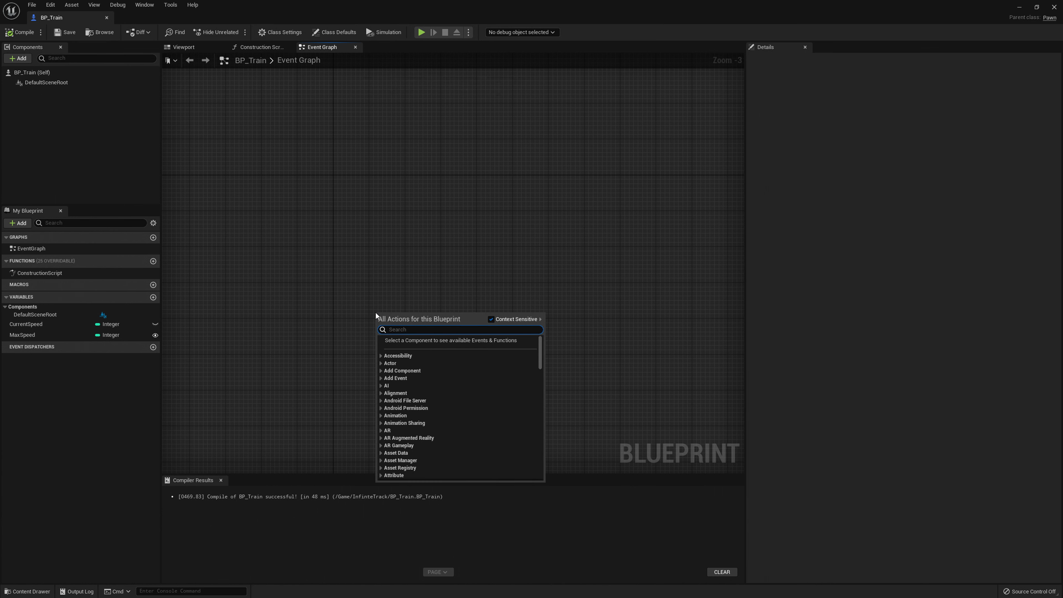
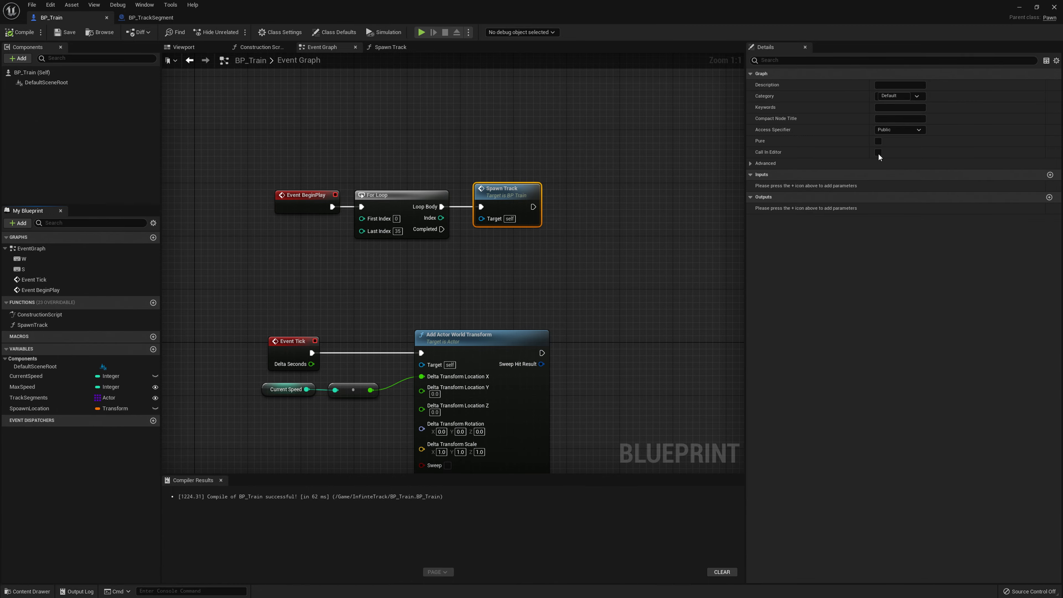
# - Return to the level editor and create a blueprint class in the InfiniteTrack folder with BP_TrackSegment as its parent
pyautogui.click(1020, 7)
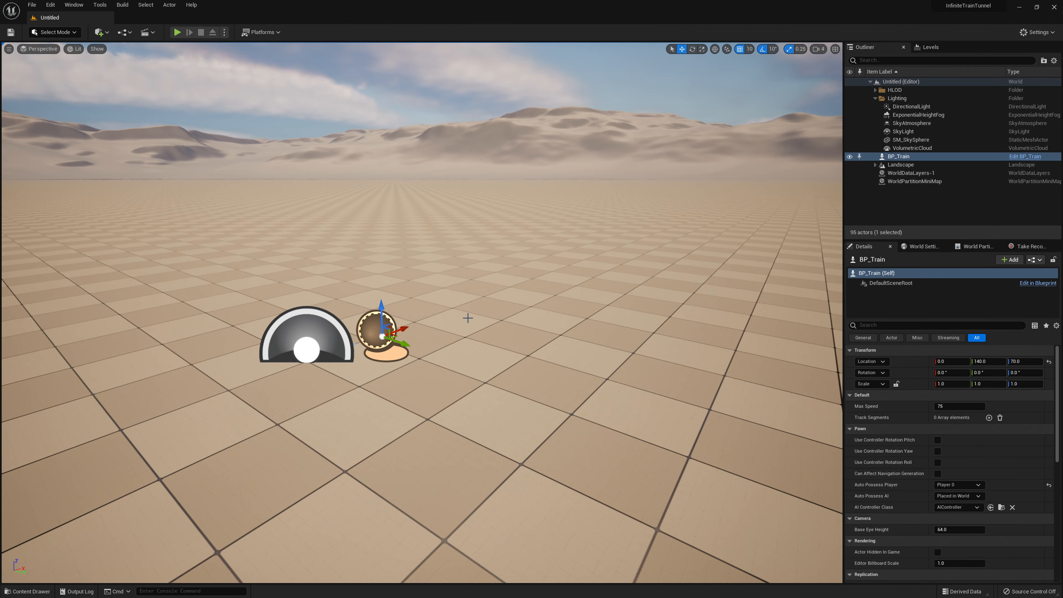
pyautogui.press('f')
pyautogui.hotkey('ctrl', 'space')
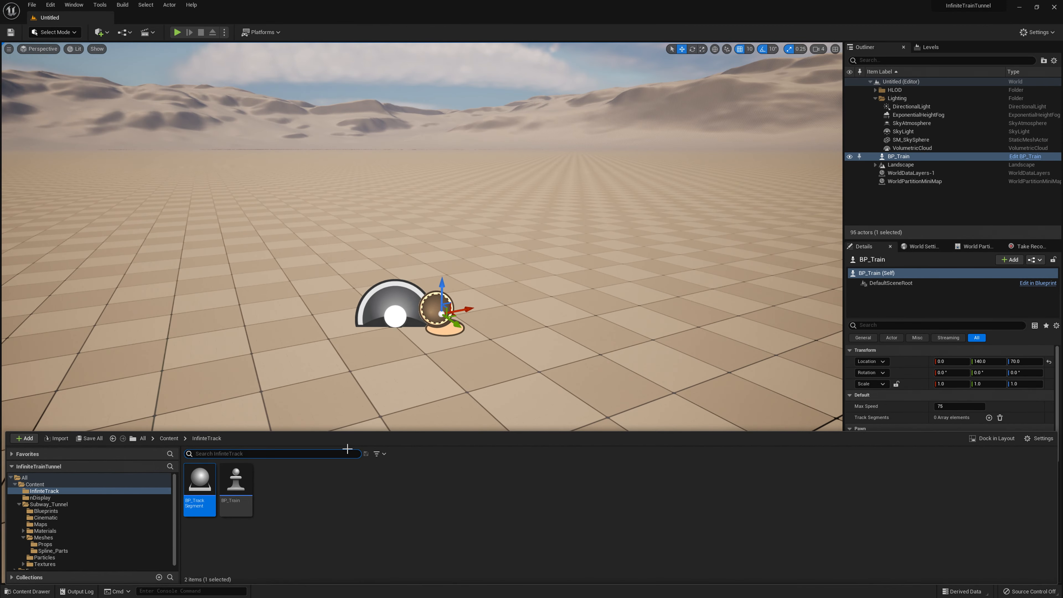
pyautogui.rightClick(281, 511)
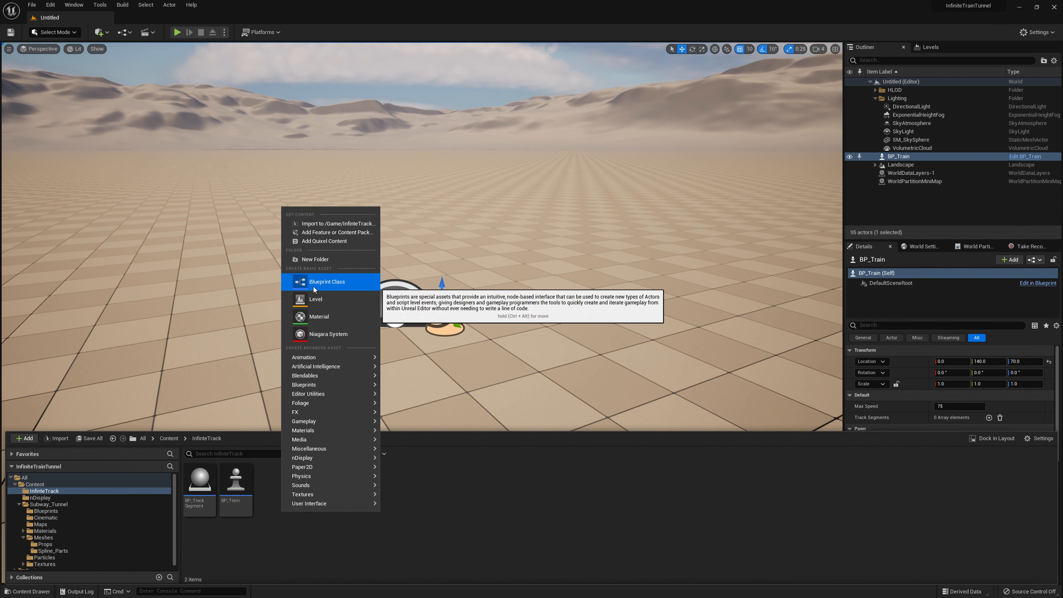
pyautogui.click(314, 285)
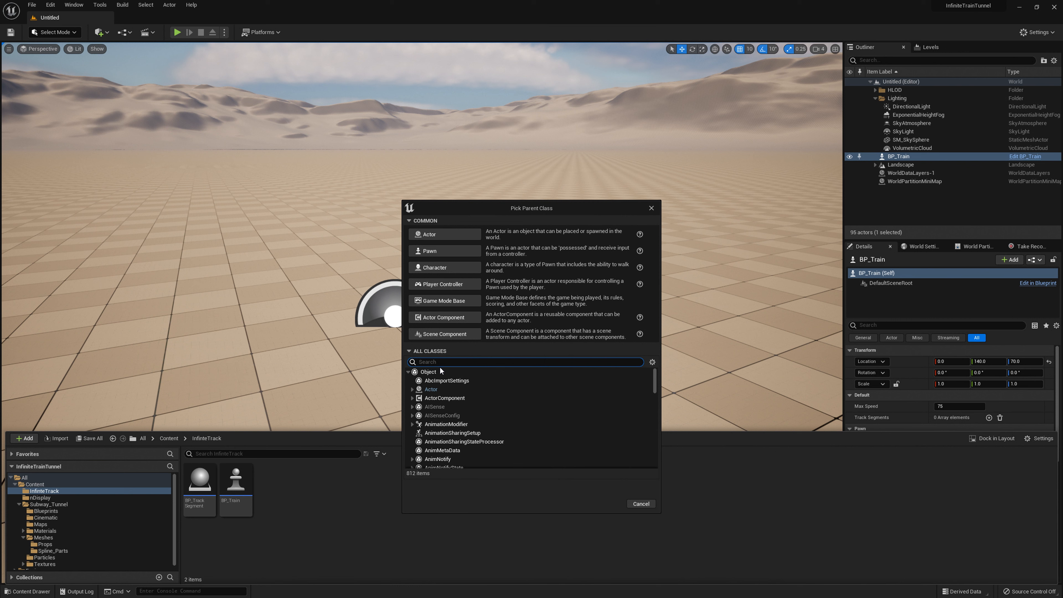
pyautogui.write('BP_Tra')
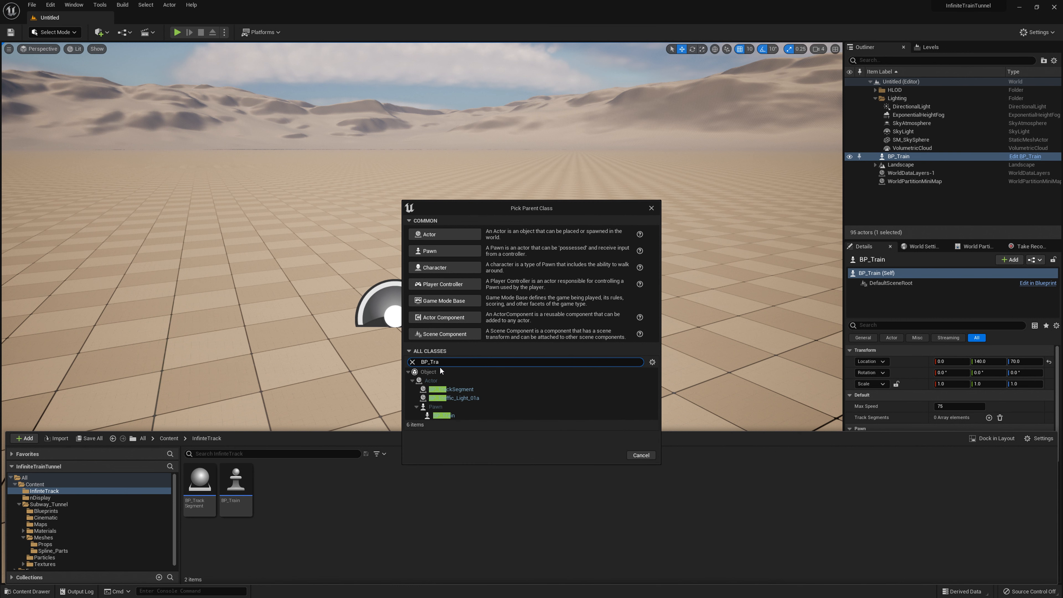
pyautogui.click(469, 390)
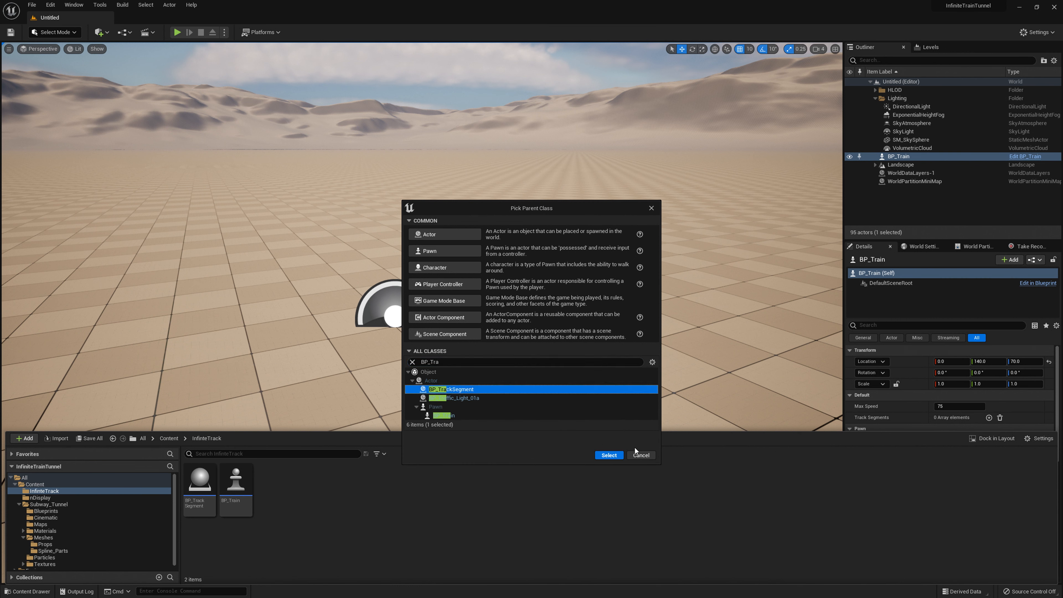
pyautogui.click(609, 456)
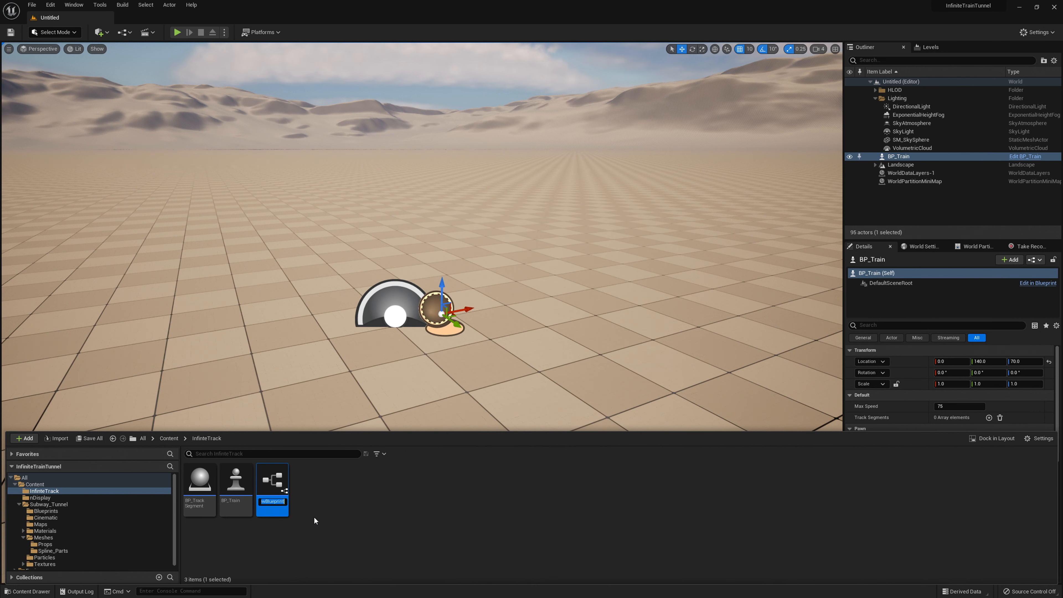
# - Name the new child blueprint BP_TrackSection1 and open it for editing
pyautogui.write('BP_')
pyautogui.write('TrackSe')
pyautogui.write('ction1')
pyautogui.press('Return')
pyautogui.doubleClick(200, 482)
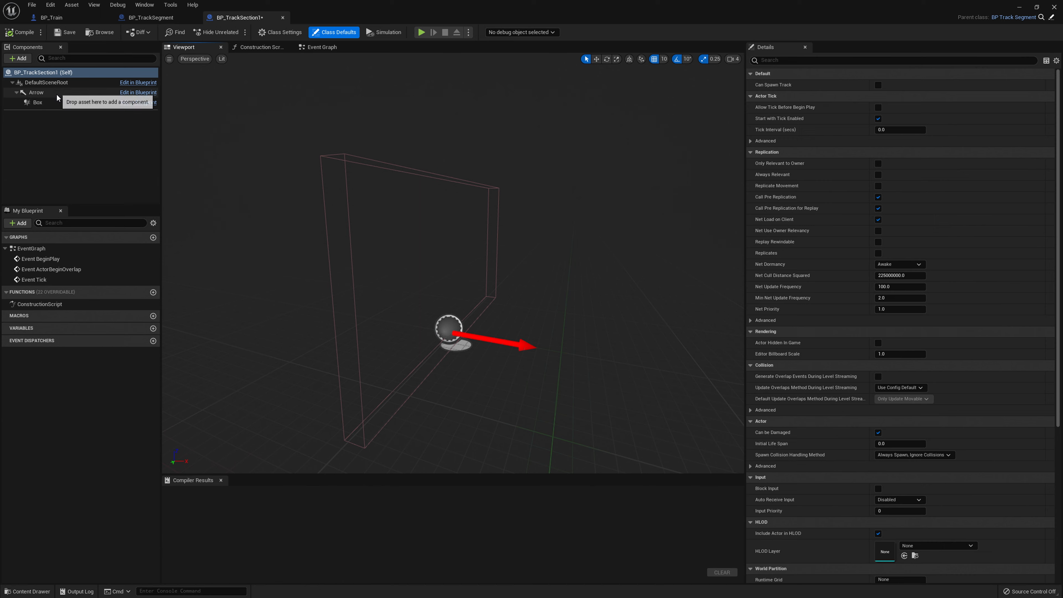
# - Examine the default event nodes and their parent calls in BP_TrackSection1's Event Graph
pyautogui.click(323, 47)
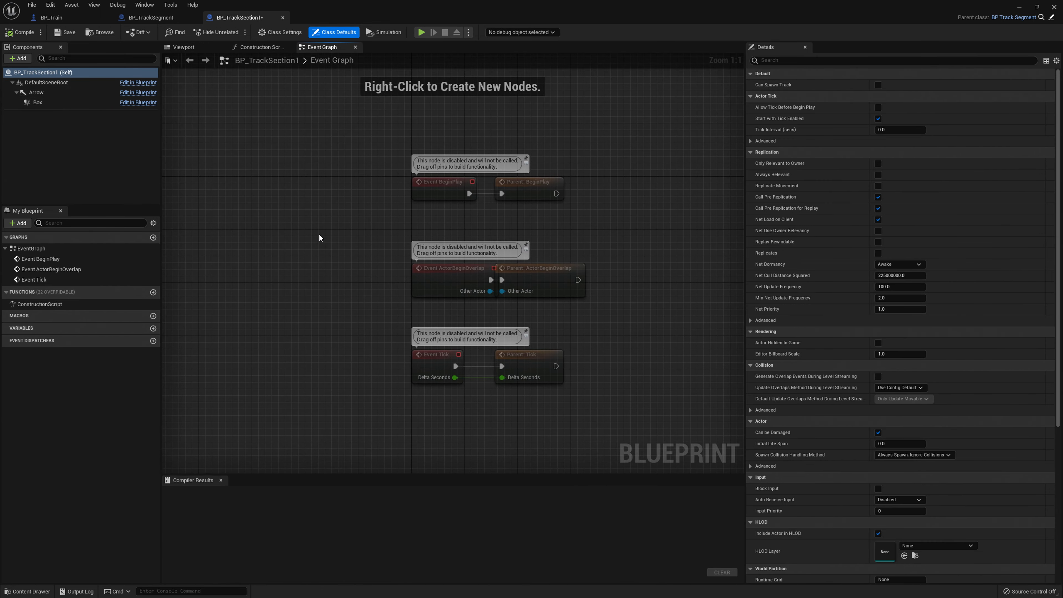
pyautogui.click(505, 256)
pyautogui.moveTo(506, 256); pyautogui.dragTo(513, 257)
pyautogui.moveTo(447, 374); pyautogui.dragTo(444, 364, button='right')
pyautogui.click(416, 250)
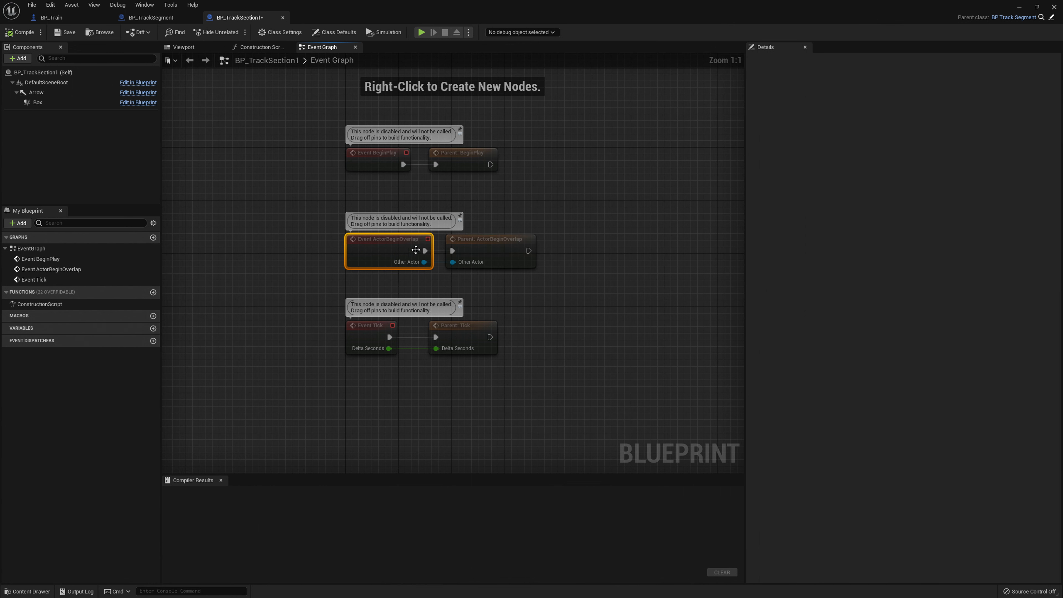
pyautogui.moveTo(410, 276); pyautogui.dragTo(366, 297, button='right')
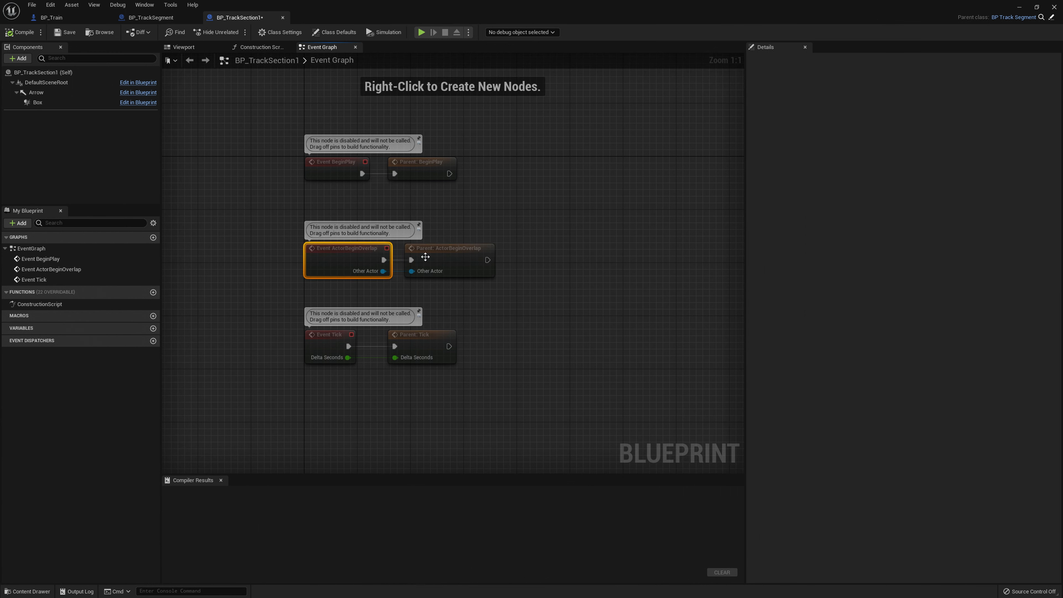
pyautogui.click(431, 257)
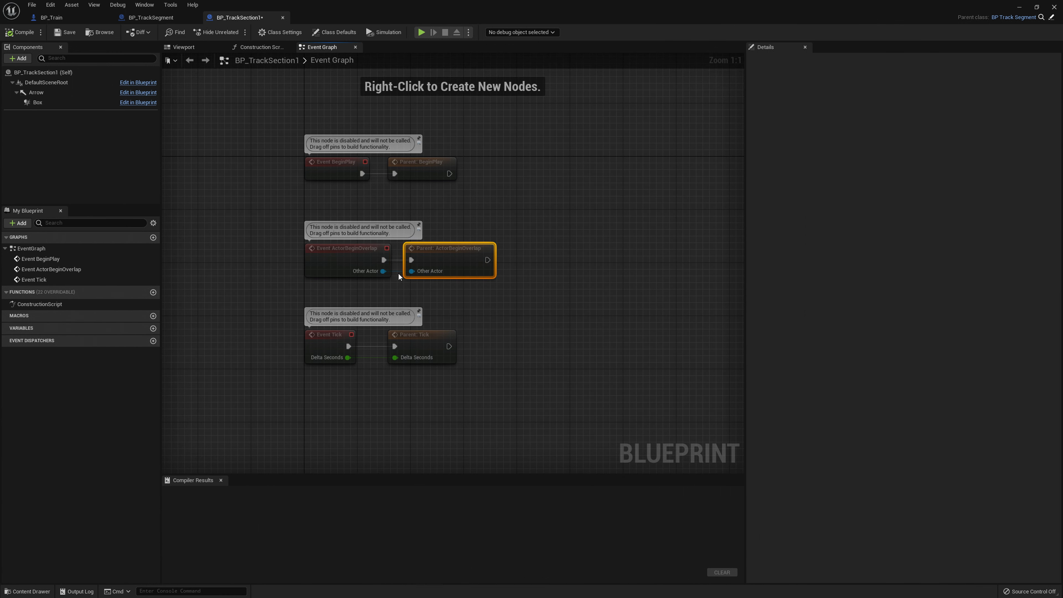
# - Add the SM_Wall_01b mesh from Subway_Tunnel/Meshes/Spline_Parts as a component of BP_TrackSection1
pyautogui.hotkey('ctrl', 'space')
pyautogui.click(163, 417)
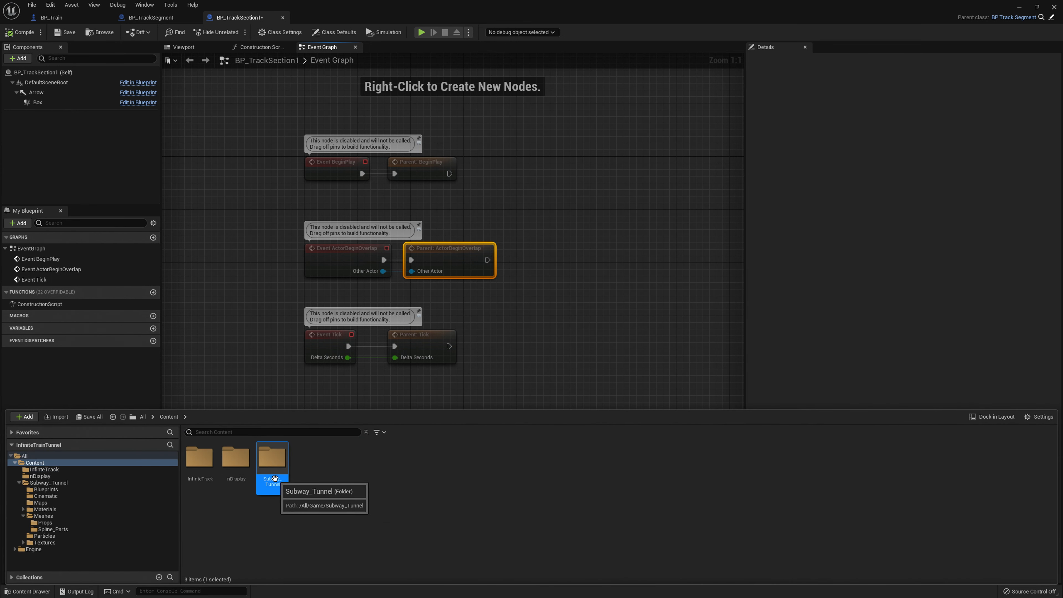
pyautogui.doubleClick(278, 479)
pyautogui.doubleClick(343, 472)
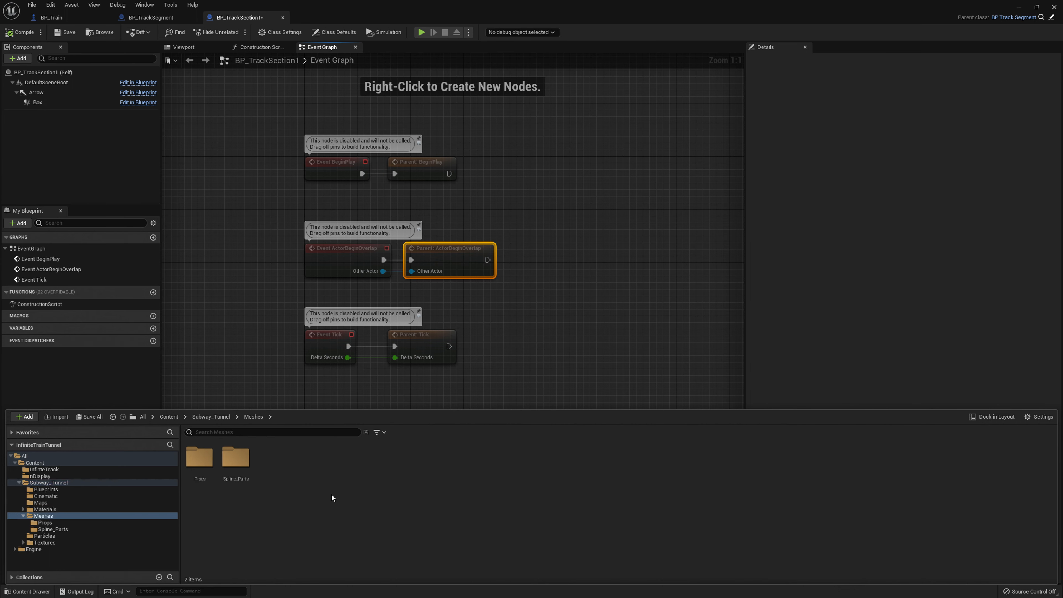
pyautogui.doubleClick(233, 474)
pyautogui.click(344, 540)
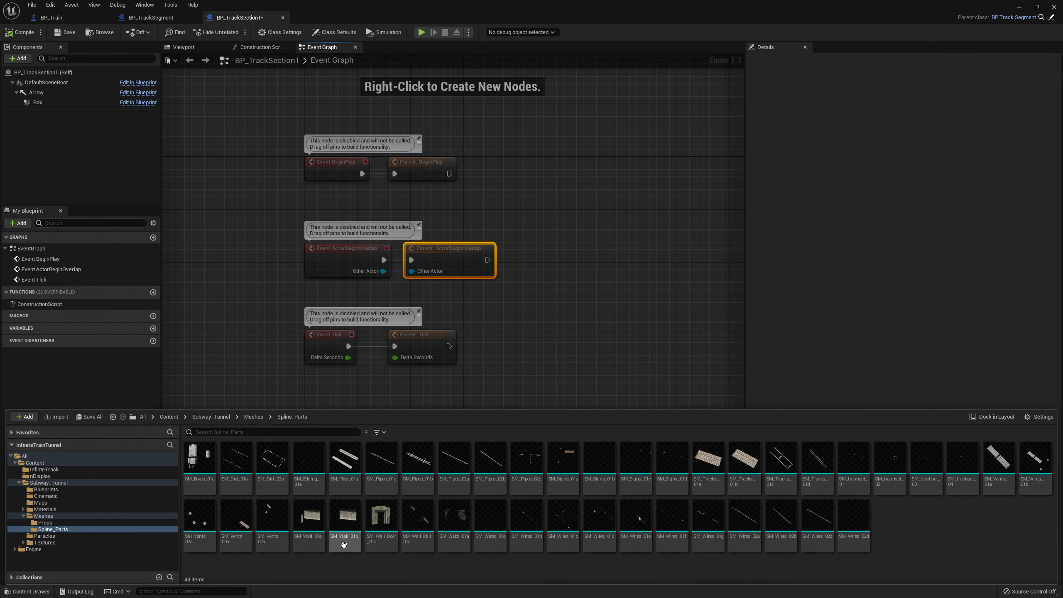
pyautogui.moveTo(341, 472); pyautogui.dragTo(47, 154)
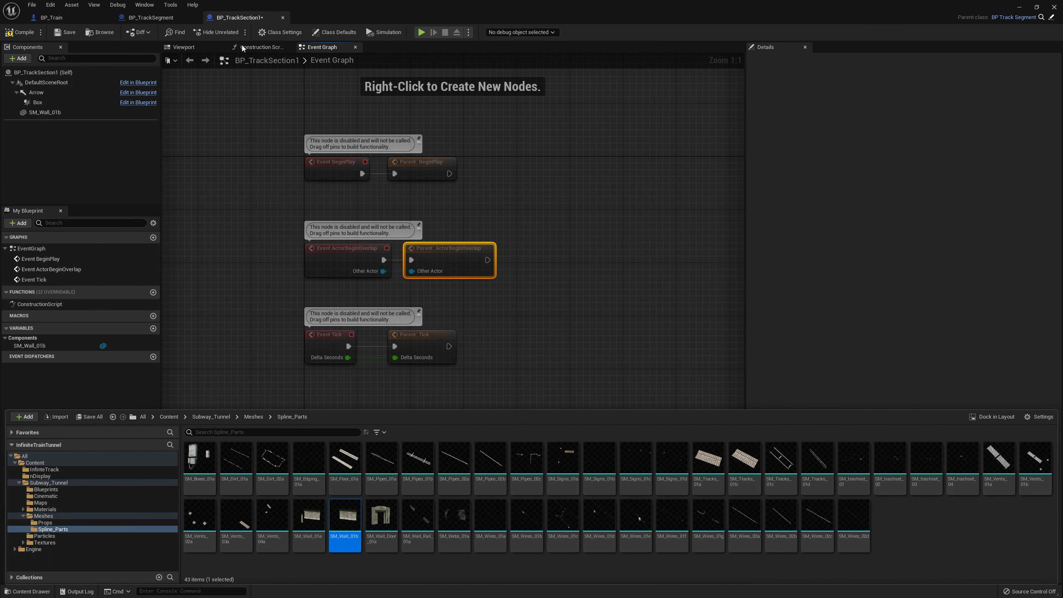
# - Examine the SM_Wall_01b mesh's extent and transform relative to the section's origin in the 3D view
pyautogui.click(184, 47)
pyautogui.moveTo(243, 334)
pyautogui.mouseDown(button='right')
pyautogui.moveTo(218, 331)
pyautogui.moveTo(243, 334)
pyautogui.mouseUp(button='right')
pyautogui.moveTo(464, 268); pyautogui.dragTo(444, 269, button='right')
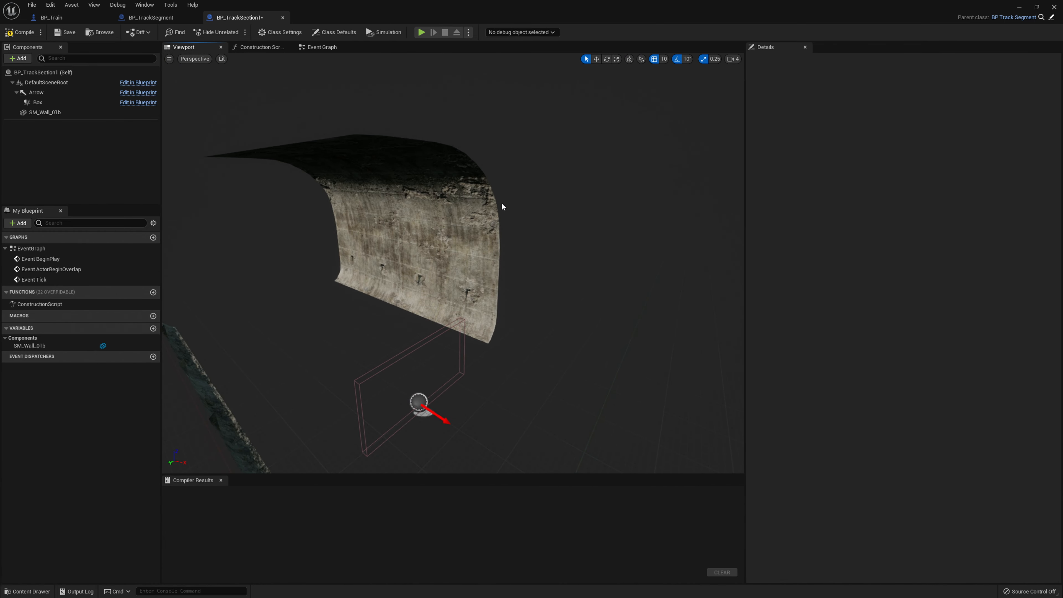
pyautogui.click(454, 237)
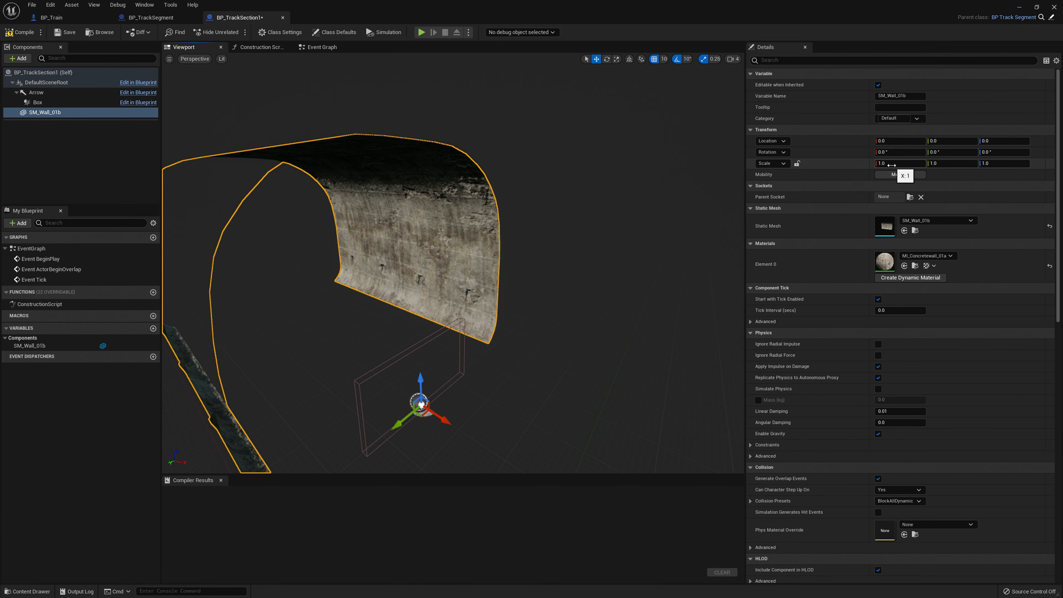
pyautogui.moveTo(376, 359); pyautogui.dragTo(376, 359, button='right')
pyautogui.press('e')
pyautogui.moveTo(455, 342); pyautogui.dragTo(451, 347)
pyautogui.moveTo(451, 346); pyautogui.dragTo(454, 324, button='right')
# - Move the Arrow component with its box to the end of the wall by setting its X location to 800
pyautogui.click(42, 93)
pyautogui.press('space')
pyautogui.press('space')
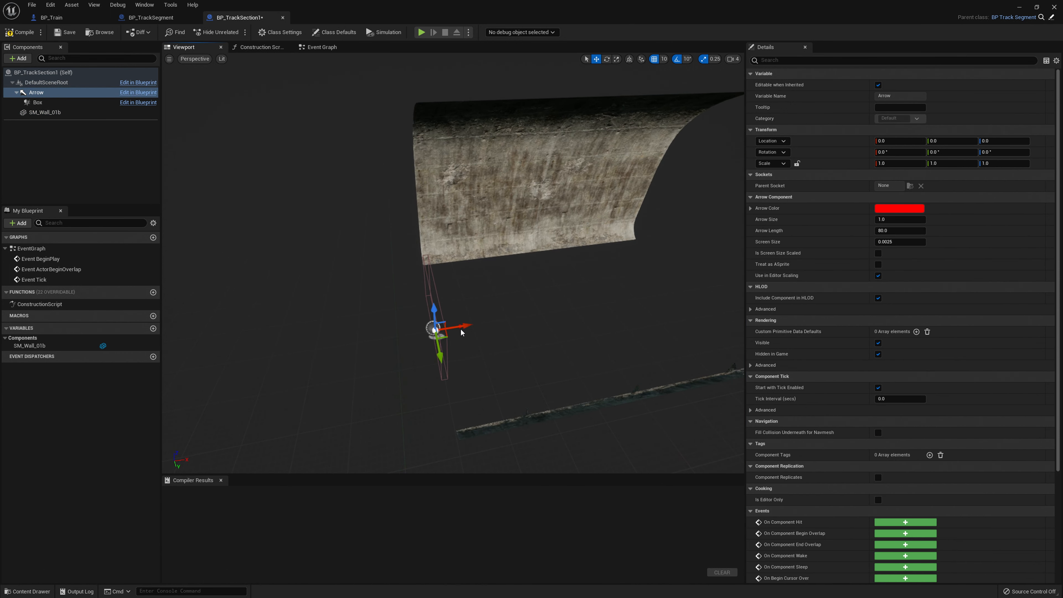
pyautogui.moveTo(462, 329); pyautogui.dragTo(716, 310)
pyautogui.click(900, 142)
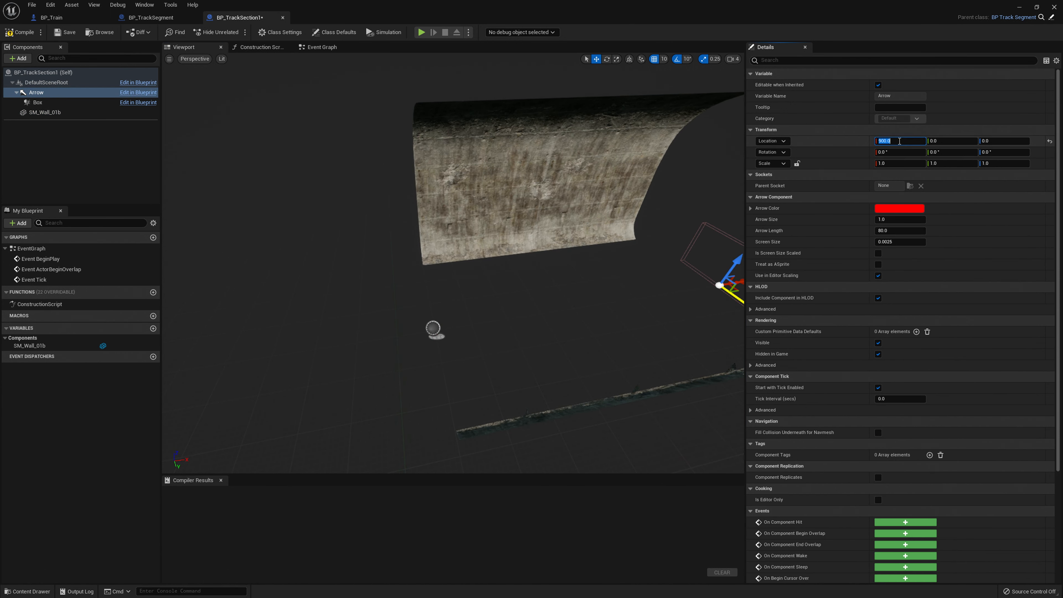
pyautogui.write('800')
pyautogui.press('Return')
pyautogui.moveTo(449, 262); pyautogui.dragTo(464, 263, button='right')
pyautogui.press('s')
pyautogui.press('w')
pyautogui.press('d')
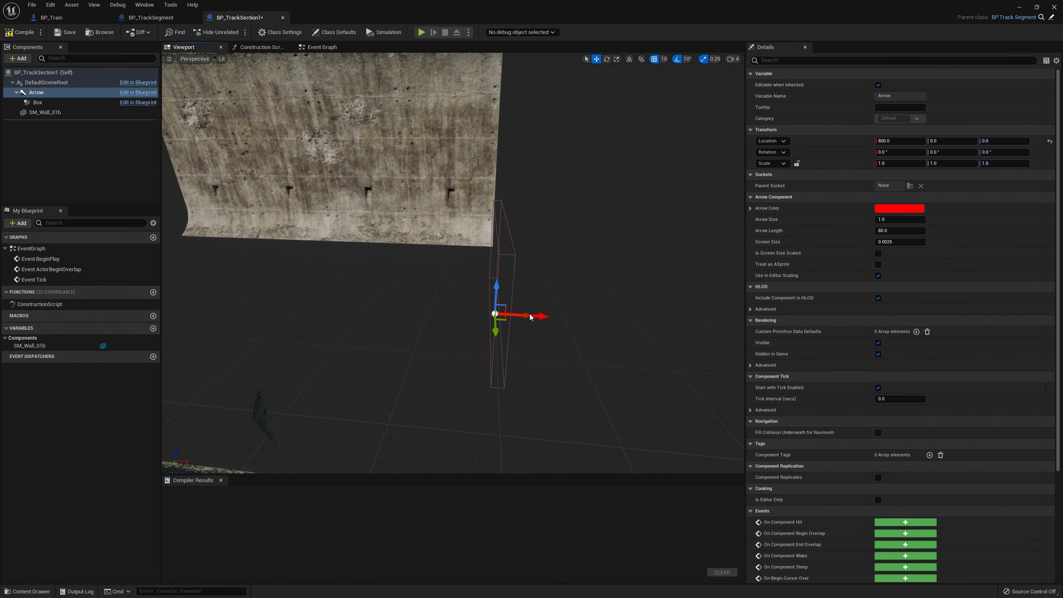
# - Examine how the Arrow and its box line up with the end of the tunnel wall relative to the section's origin
pyautogui.moveTo(522, 325); pyautogui.dragTo(523, 325, button='right')
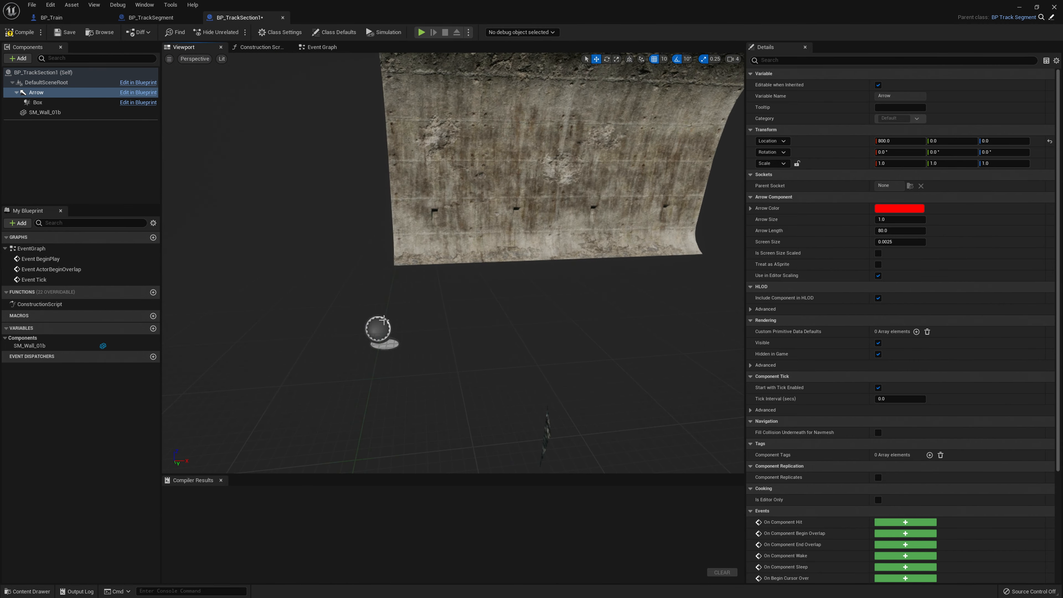
pyautogui.click(370, 326)
pyautogui.moveTo(406, 166); pyautogui.dragTo(406, 167, button='right')
pyautogui.press('s')
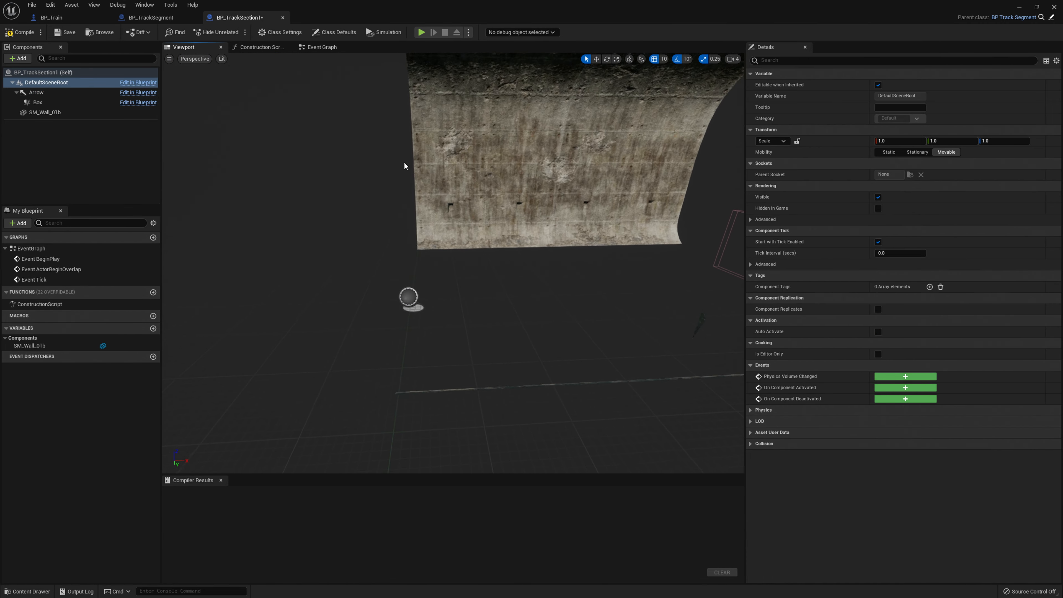
pyautogui.press('d')
pyautogui.moveTo(368, 265); pyautogui.dragTo(368, 266, button='right')
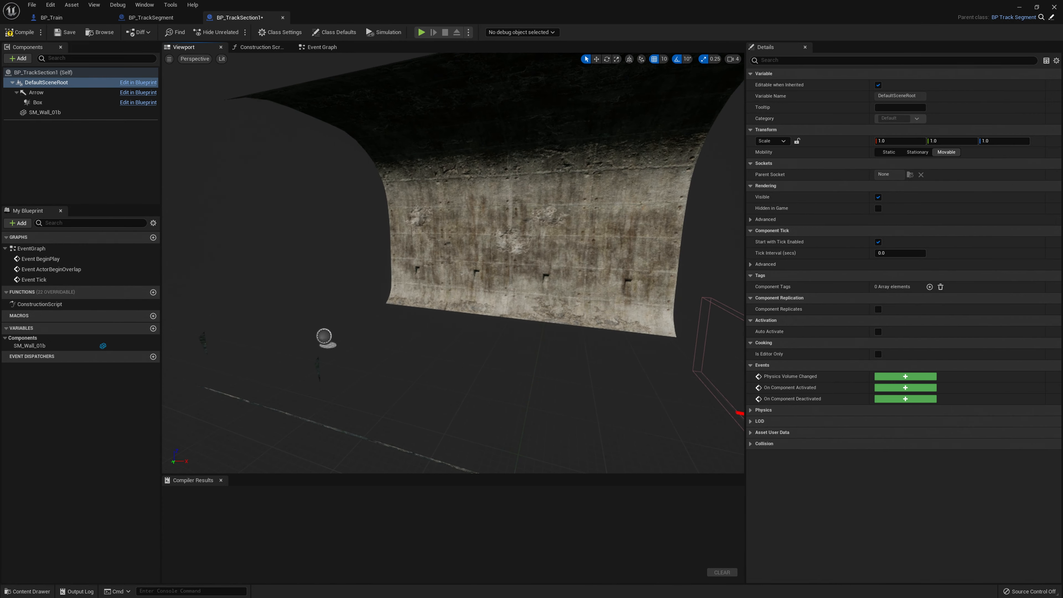
pyautogui.moveTo(363, 166); pyautogui.dragTo(494, 327, button='right')
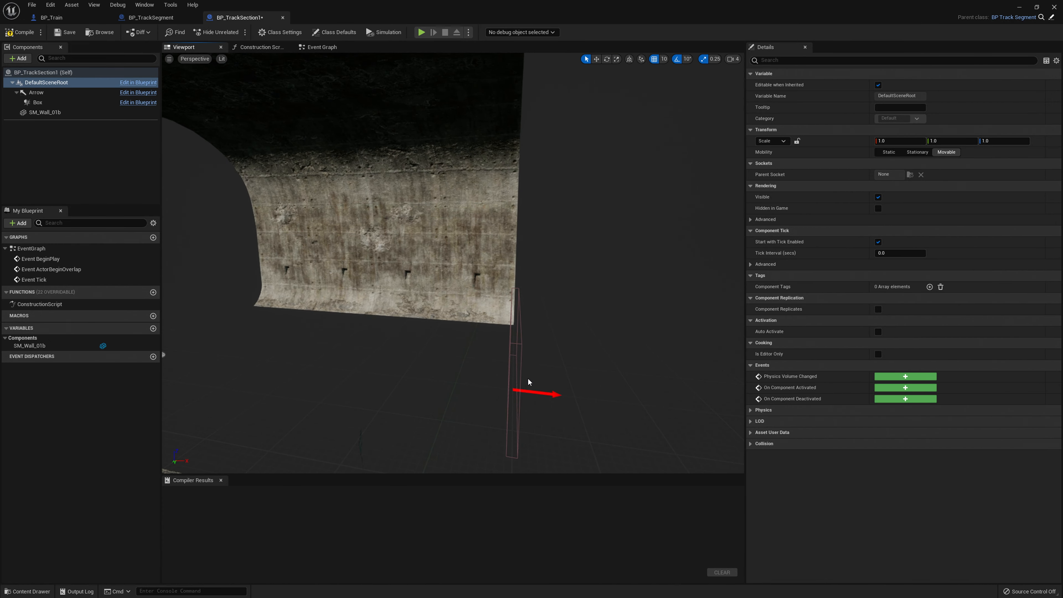
pyautogui.moveTo(535, 393); pyautogui.dragTo(512, 387, button='right')
# - Add the SM_Floor_01a mesh from Spline_Parts to BP_TrackSection1 and rotate it 180° about Z so it lies along the wall
pyautogui.hotkey('ctrl', 'space')
pyautogui.moveTo(348, 474); pyautogui.dragTo(40, 137)
pyautogui.moveTo(352, 273); pyautogui.dragTo(324, 295, button='right')
pyautogui.click(353, 277)
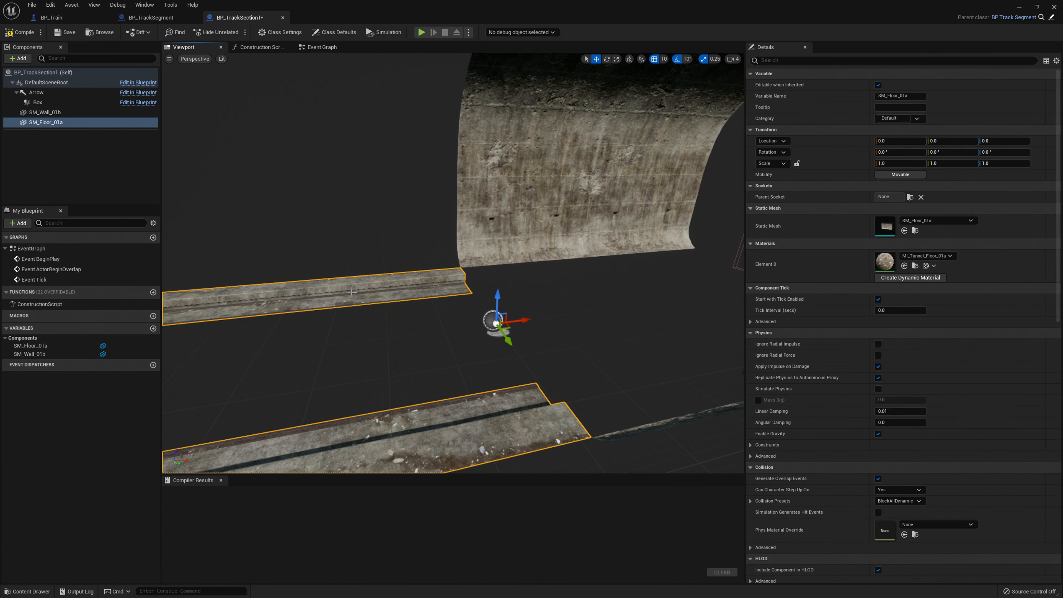
pyautogui.press('e')
pyautogui.moveTo(500, 351); pyautogui.dragTo(437, 323)
pyautogui.press('r')
# - Add the SM_Tracks_01a track bed under DefaultSceneRoot, turned 180° about Z, with SM_Floor_01a also facing along the wall
pyautogui.hotkey('ctrl', 'space')
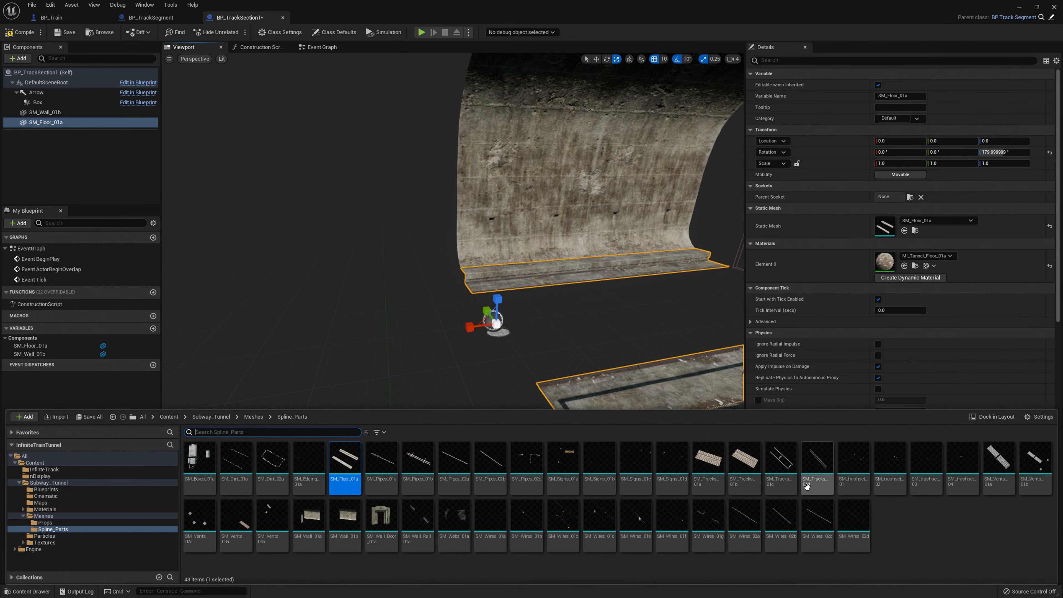
pyautogui.moveTo(708, 459); pyautogui.dragTo(46, 165)
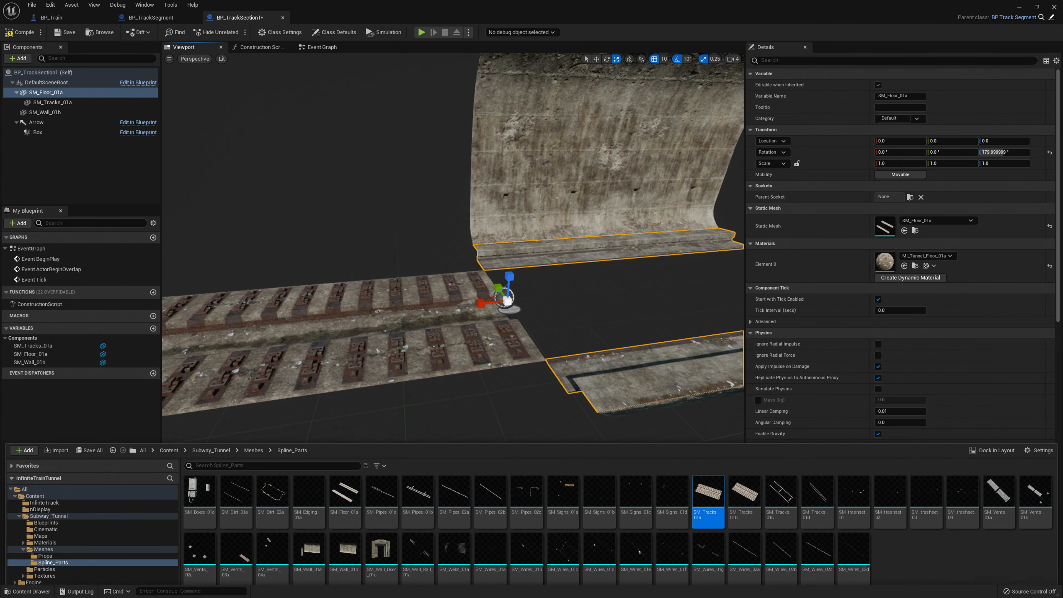
pyautogui.moveTo(510, 271); pyautogui.dragTo(454, 287, button='right')
pyautogui.press('e')
pyautogui.moveTo(514, 278)
pyautogui.mouseDown()
pyautogui.moveTo(505, 277)
pyautogui.moveTo(512, 291)
pyautogui.mouseUp()
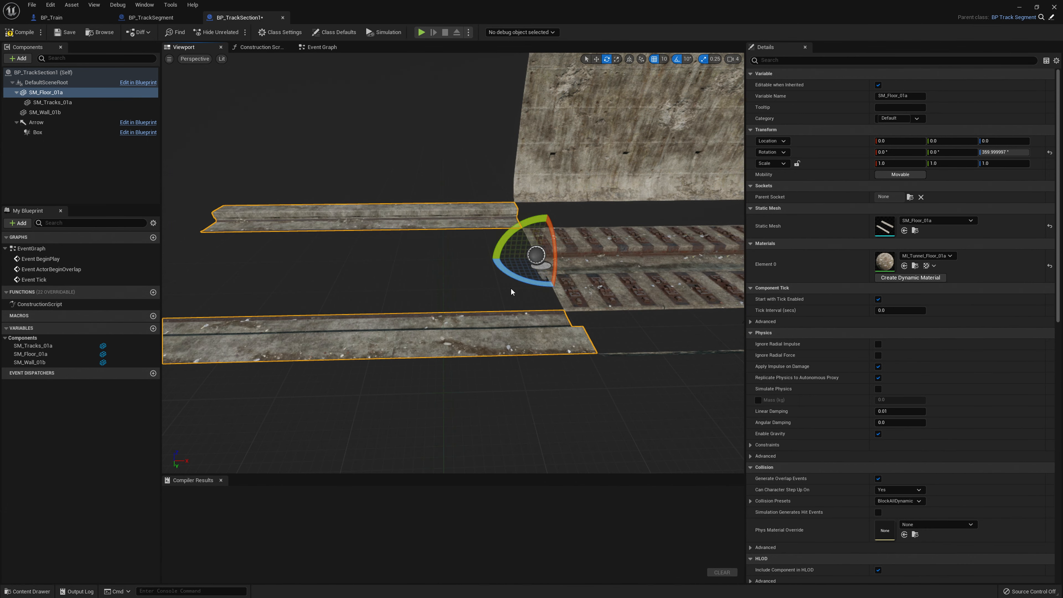
pyautogui.moveTo(50, 103); pyautogui.dragTo(45, 83)
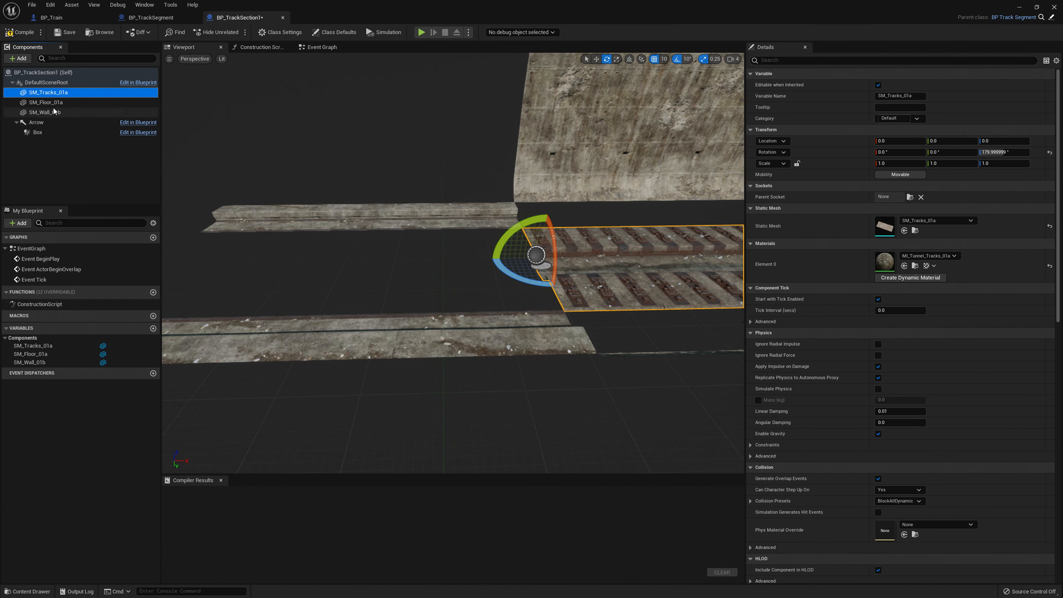
pyautogui.click(494, 328)
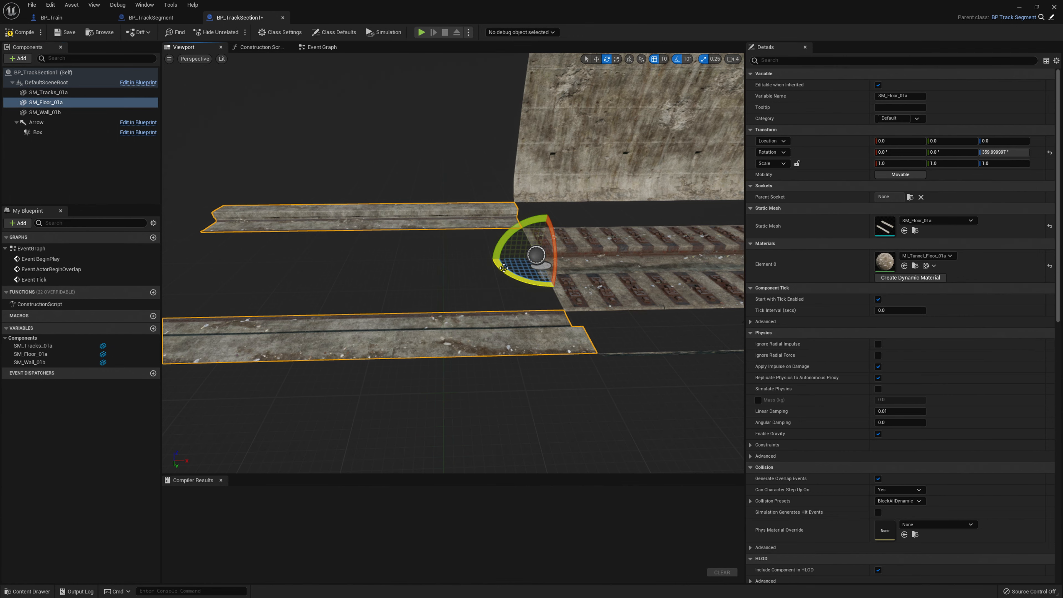
pyautogui.moveTo(503, 270)
pyautogui.mouseDown()
pyautogui.moveTo(512, 286)
pyautogui.moveTo(492, 266)
pyautogui.mouseUp()
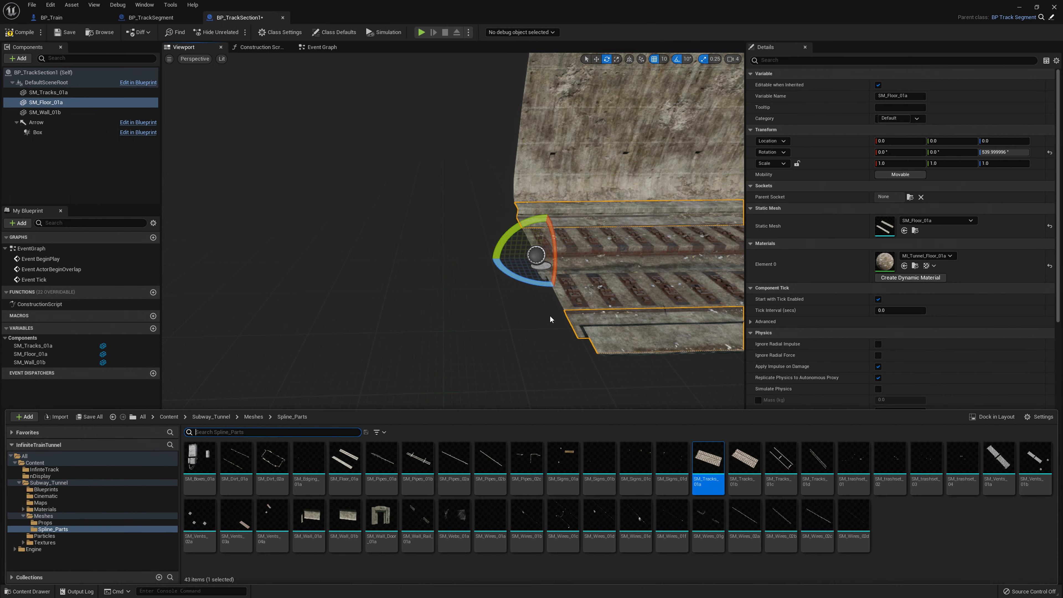
# - Add the SM_Tracks_01c rails, attach them to DefaultSceneRoot and rotate them 180° about Z onto the track bed
pyautogui.hotkey('ctrl', 'space')
pyautogui.moveTo(787, 463); pyautogui.dragTo(65, 163)
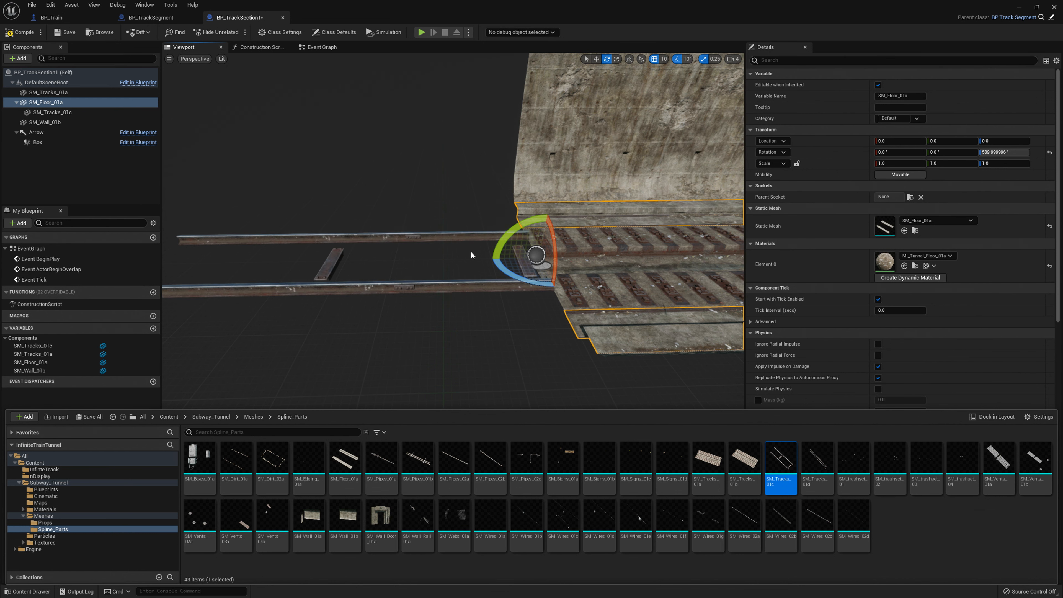
pyautogui.moveTo(51, 112); pyautogui.dragTo(49, 84)
pyautogui.moveTo(532, 275); pyautogui.dragTo(588, 257)
pyautogui.moveTo(512, 310)
pyautogui.mouseDown(button='right')
pyautogui.moveTo(620, 308)
pyautogui.moveTo(512, 310)
pyautogui.mouseUp(button='right')
# - Add the SM_Pipes_01a mesh and attach it to DefaultSceneRoot, checking its placement against the tunnel from both ends
pyautogui.hotkey('ctrl', 'space')
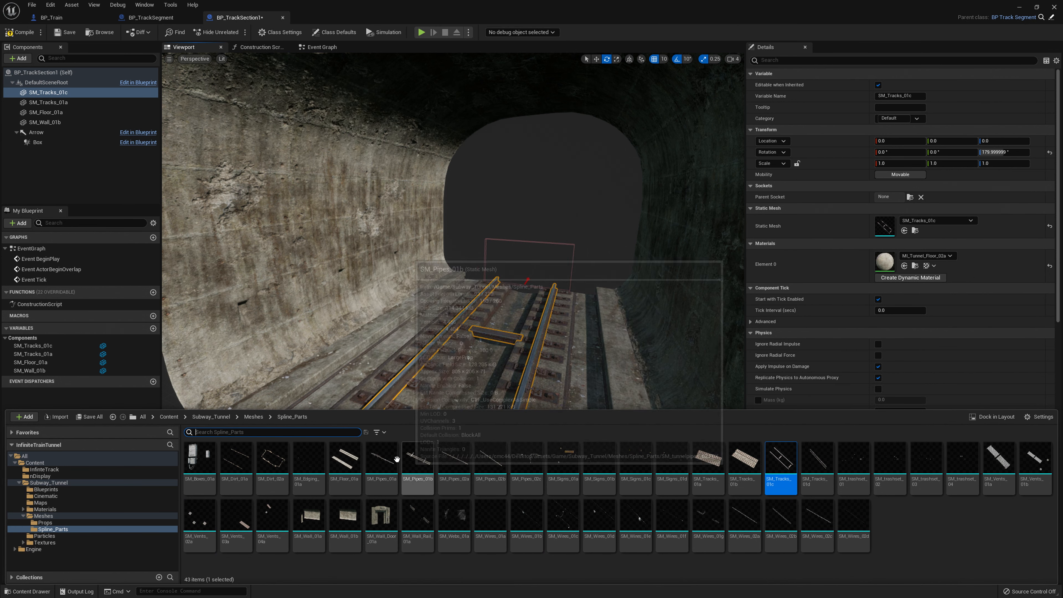
pyautogui.moveTo(387, 466); pyautogui.dragTo(52, 162)
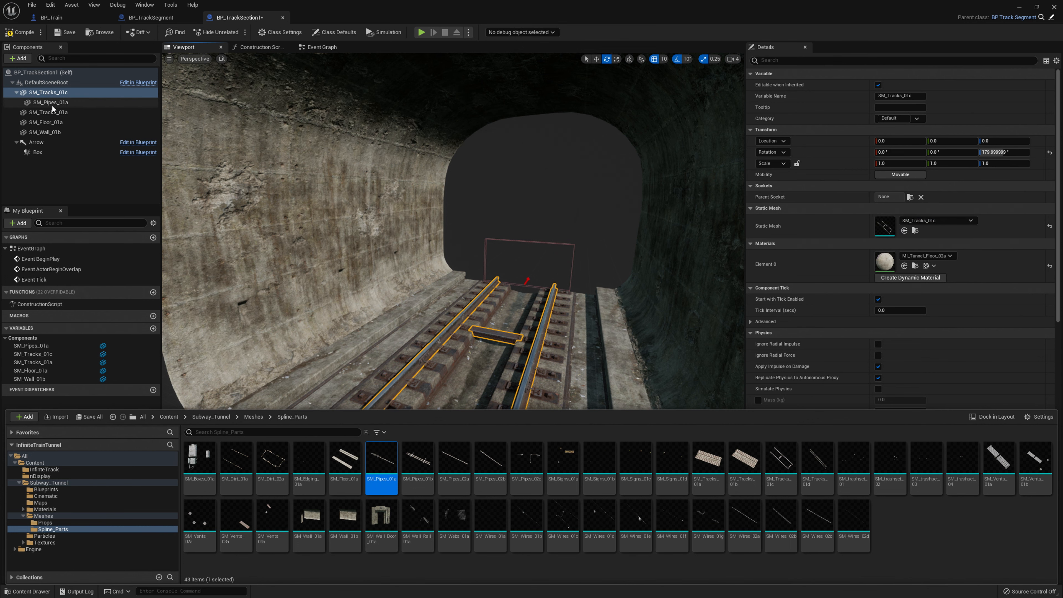
pyautogui.moveTo(49, 104); pyautogui.dragTo(49, 94)
pyautogui.moveTo(418, 252); pyautogui.dragTo(343, 247, button='right')
pyautogui.moveTo(469, 255); pyautogui.dragTo(470, 254, button='right')
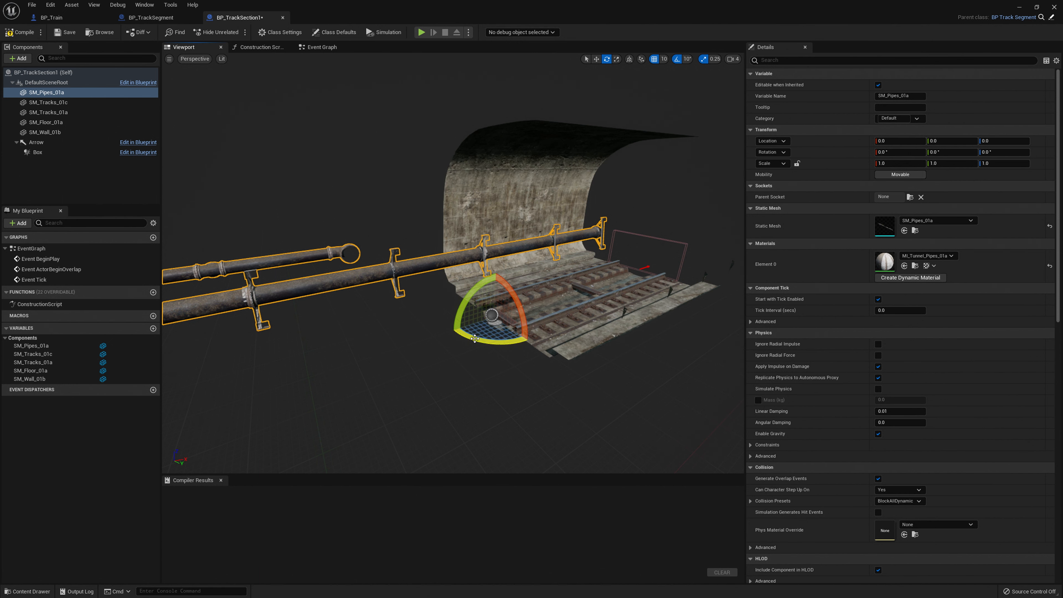
pyautogui.moveTo(475, 339); pyautogui.dragTo(582, 333, button='right')
pyautogui.press('w')
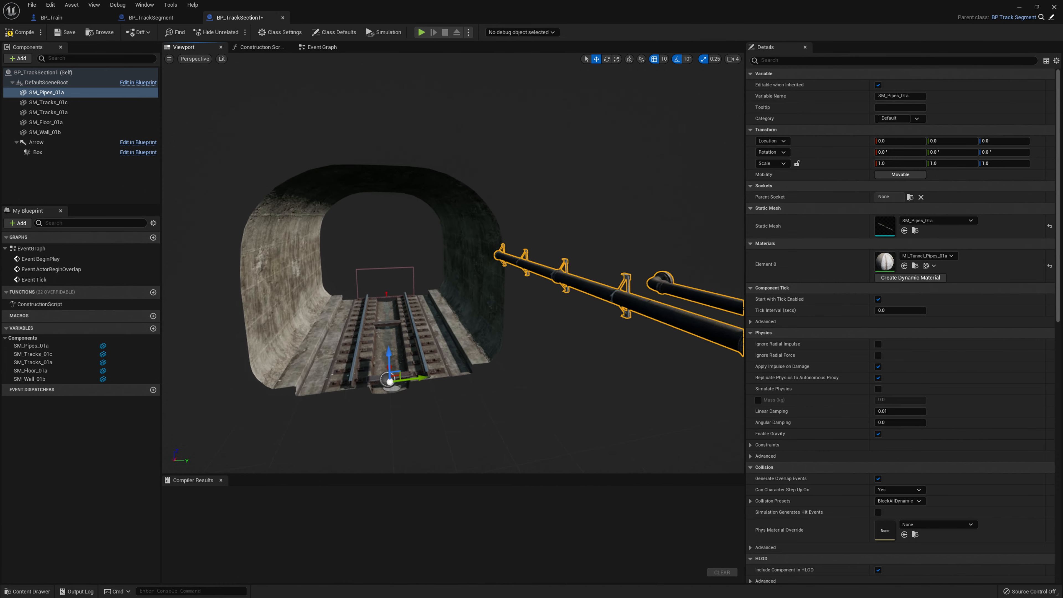
pyautogui.moveTo(490, 308); pyautogui.dragTo(545, 310, button='right')
pyautogui.moveTo(404, 338); pyautogui.dragTo(421, 360, button='right')
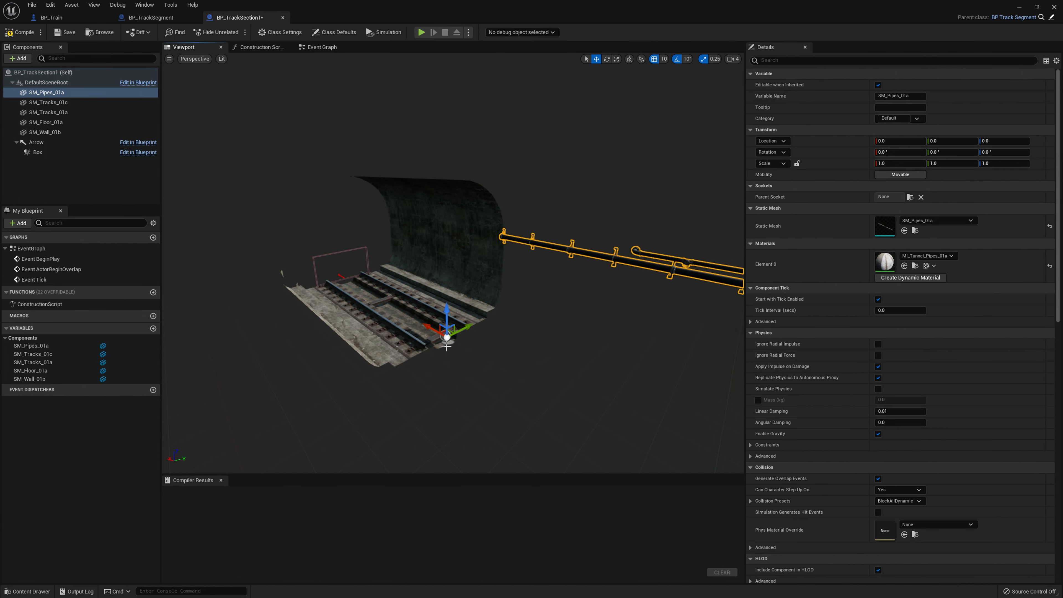
# - Add the SM_Pipes_02b, SM_Wires_01b and SM_Vents_01b meshes as children of SM_Pipes_01a
pyautogui.hotkey('ctrl', 'space')
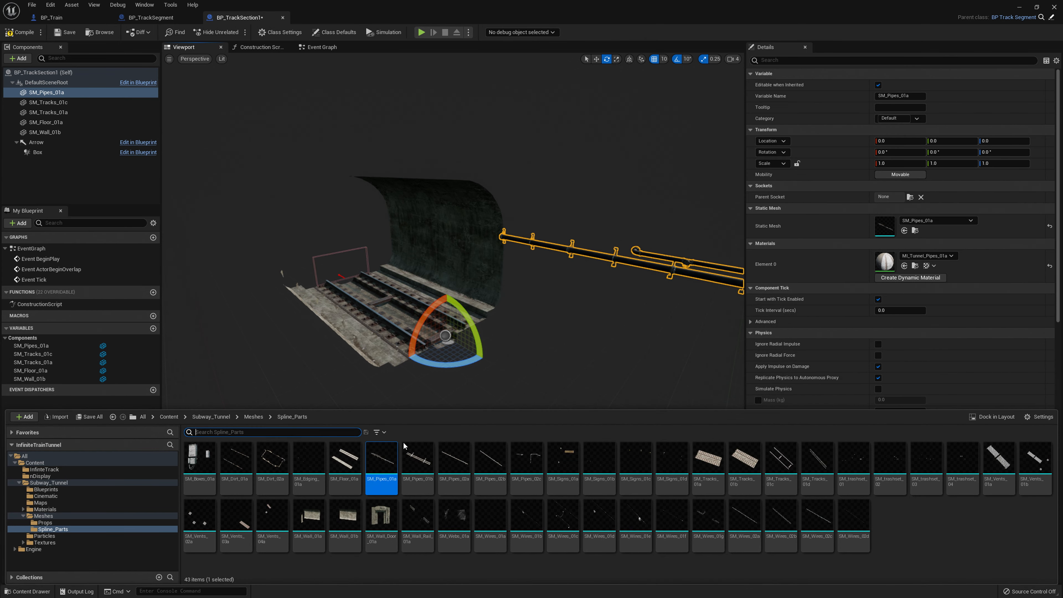
pyautogui.moveTo(489, 459); pyautogui.dragTo(38, 93)
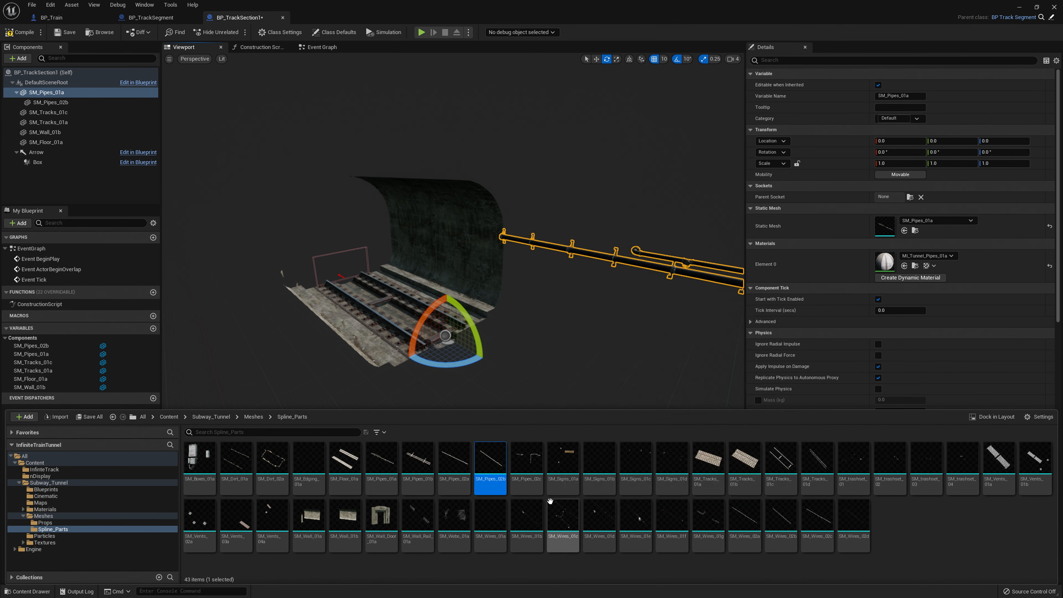
pyautogui.moveTo(539, 509); pyautogui.dragTo(57, 94)
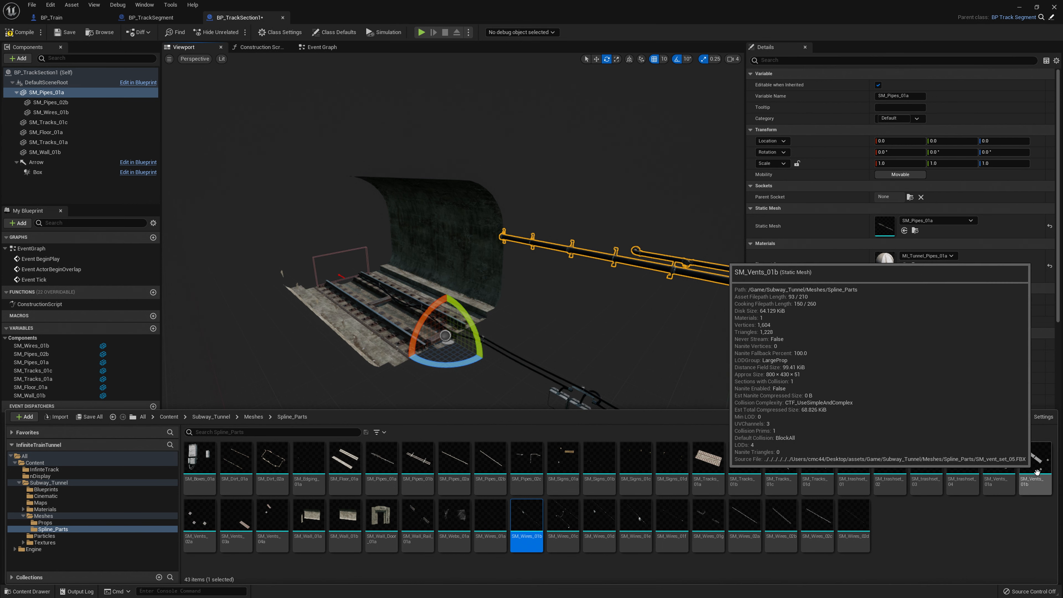
pyautogui.moveTo(1028, 484); pyautogui.dragTo(31, 84)
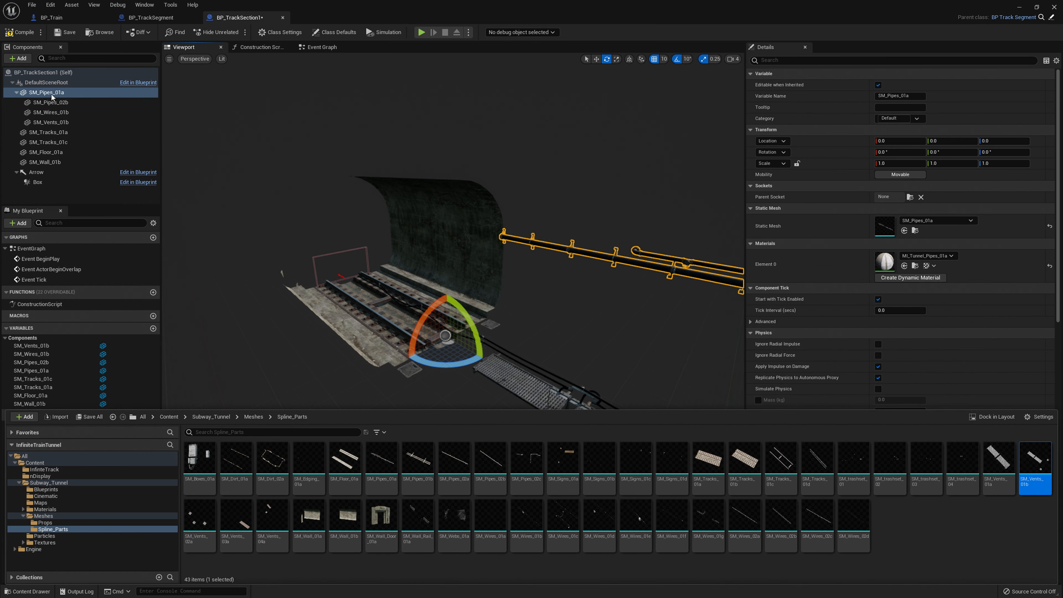
# - Rotate SM_Pipes_01a with its child meshes 180° about Z into the tunnel and compile BP_TrackSection1
pyautogui.moveTo(457, 367); pyautogui.dragTo(510, 437)
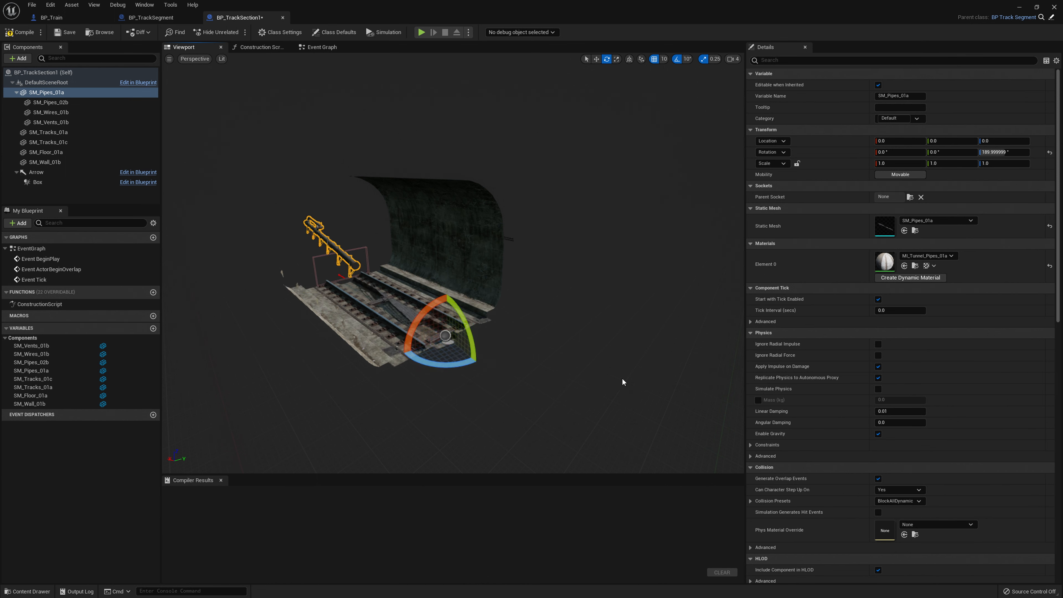
pyautogui.moveTo(622, 382); pyautogui.dragTo(569, 382, button='right')
pyautogui.moveTo(611, 460); pyautogui.dragTo(601, 454)
pyautogui.moveTo(456, 452); pyautogui.dragTo(457, 419, button='right')
pyautogui.click(19, 33)
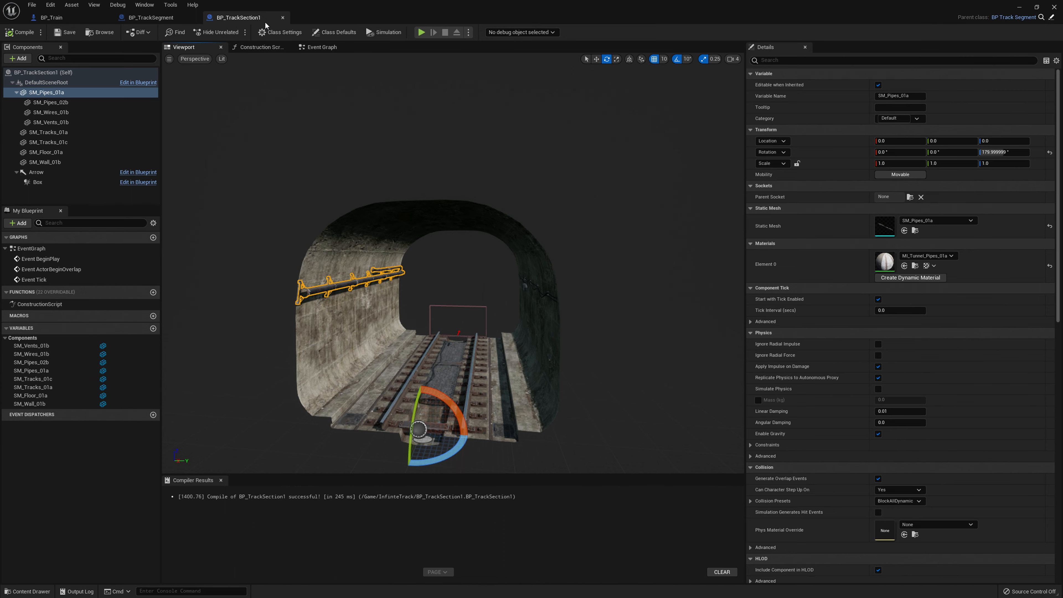
# - Duplicate the BP_TrackSection1 blueprint in the InfiniteTrack content folder as BP_TrackSection2
pyautogui.click(1020, 7)
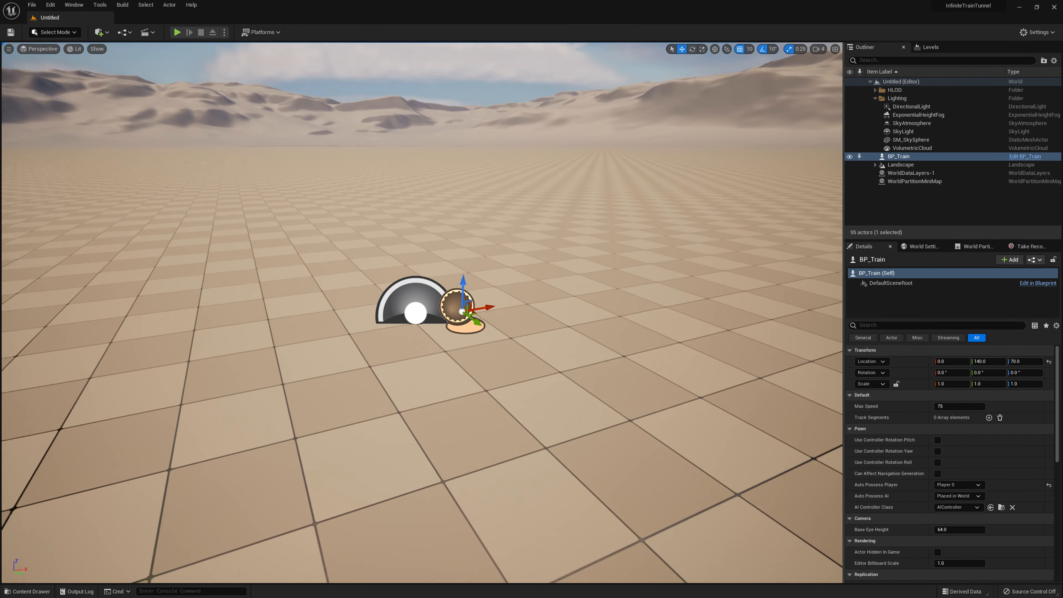
pyautogui.click(28, 592)
pyautogui.click(176, 438)
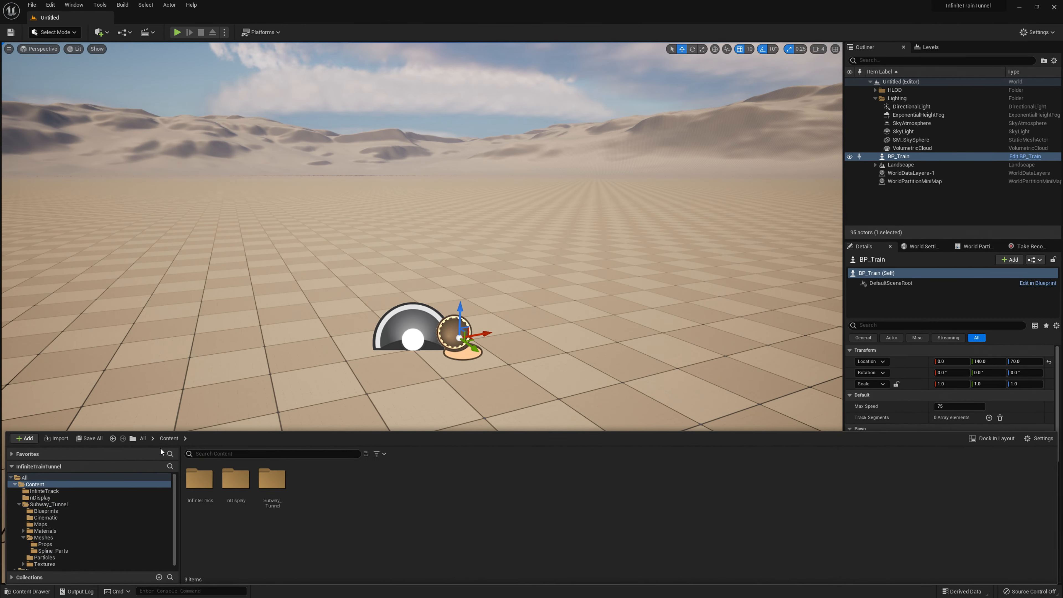
pyautogui.click(209, 497)
pyautogui.doubleClick(199, 486)
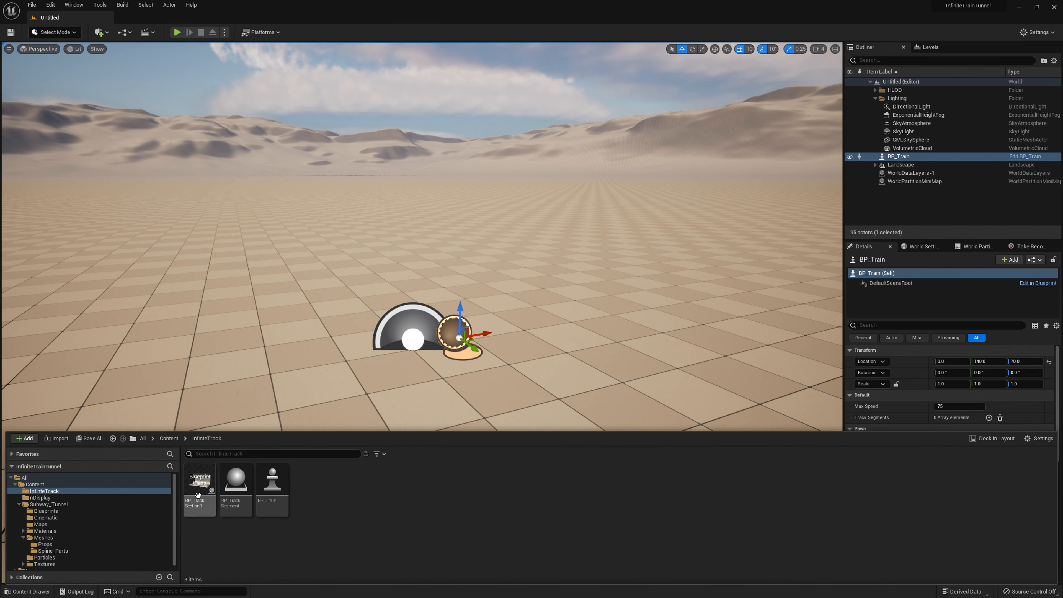
pyautogui.rightClick(199, 497)
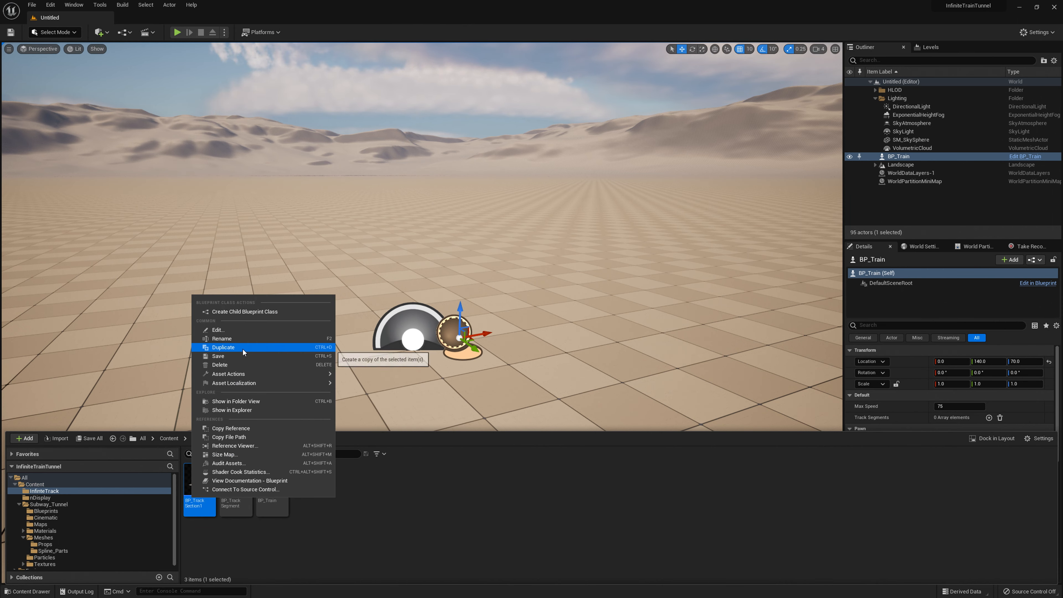
pyautogui.click(251, 347)
# - Open BP_TrackSection2 and inspect the pipes, wires and vents inside its tunnel in the 3D view
pyautogui.doubleClick(236, 490)
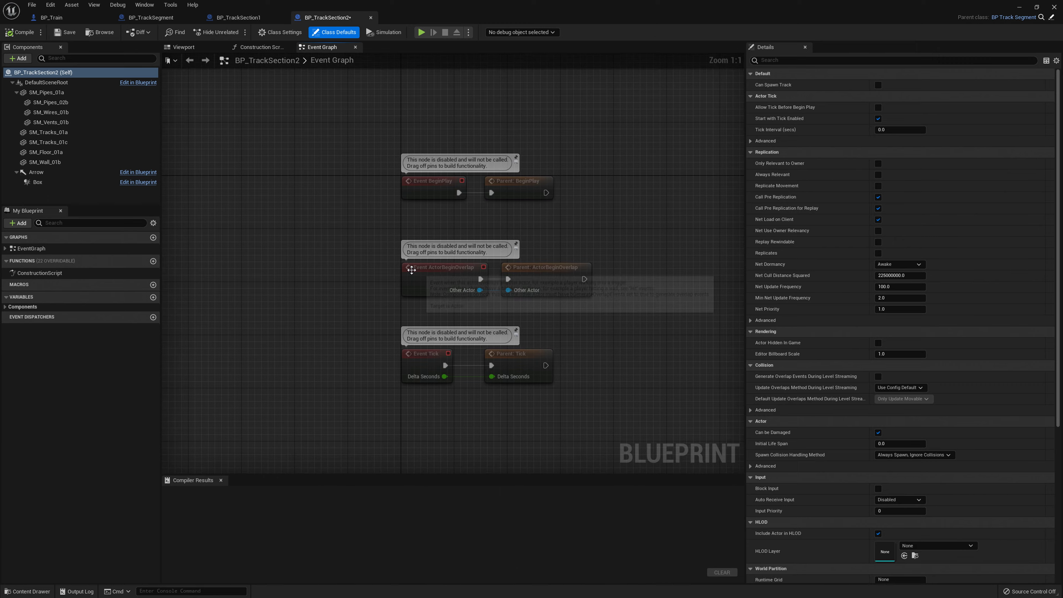
pyautogui.click(183, 47)
pyautogui.moveTo(285, 147); pyautogui.dragTo(210, 151, button='right')
pyautogui.moveTo(381, 253); pyautogui.dragTo(326, 254, button='right')
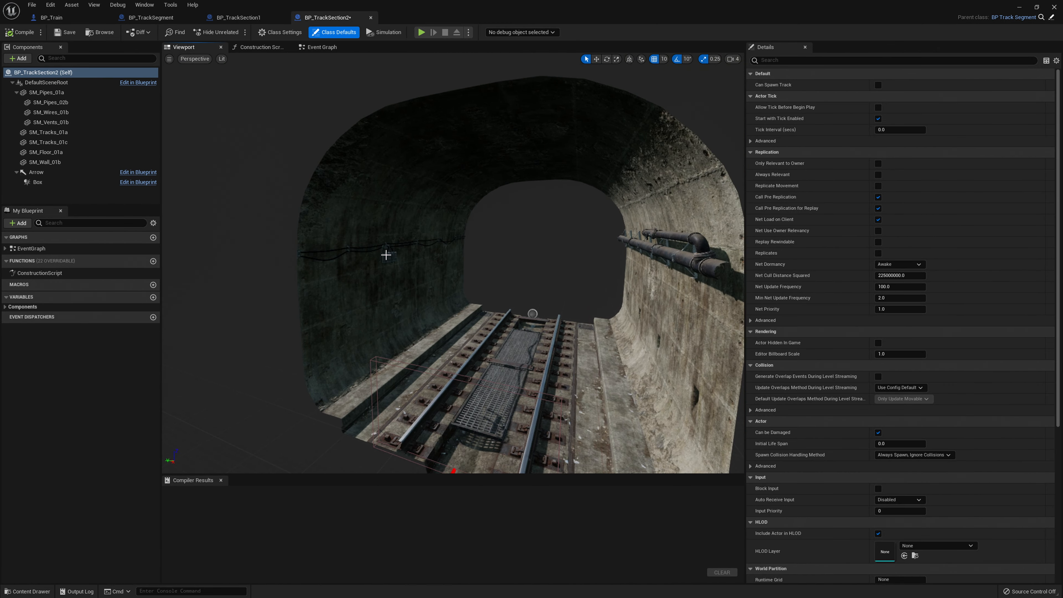
pyautogui.click(386, 255)
pyautogui.hotkey('ctrl', 'space')
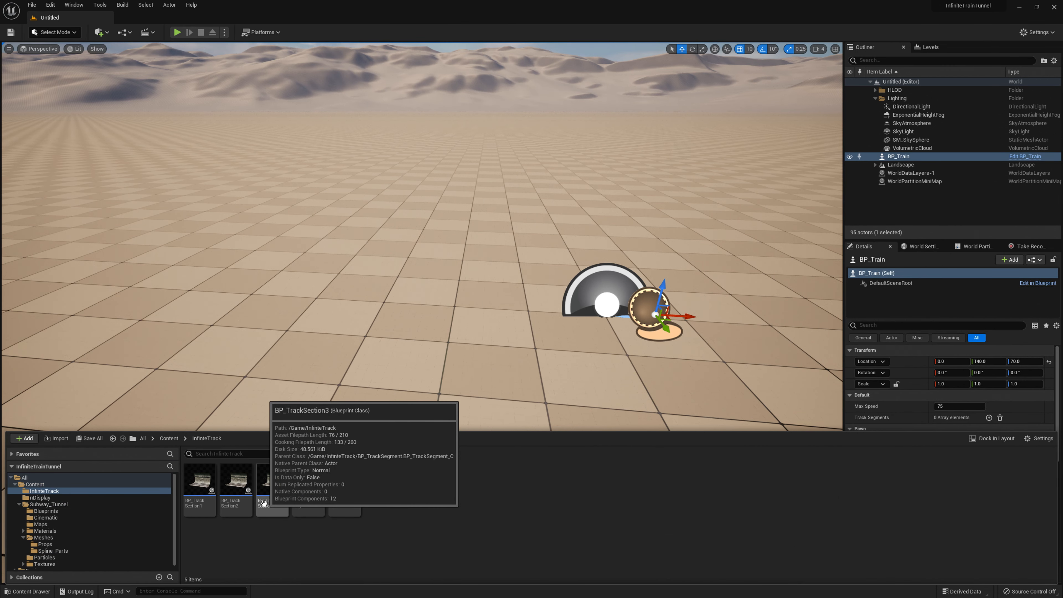
# - Add three elements to the Track Segments array of the BP_Train placed in the level
pyautogui.moveTo(452, 335); pyautogui.dragTo(413, 327, button='right')
pyautogui.press('d')
pyautogui.press('a')
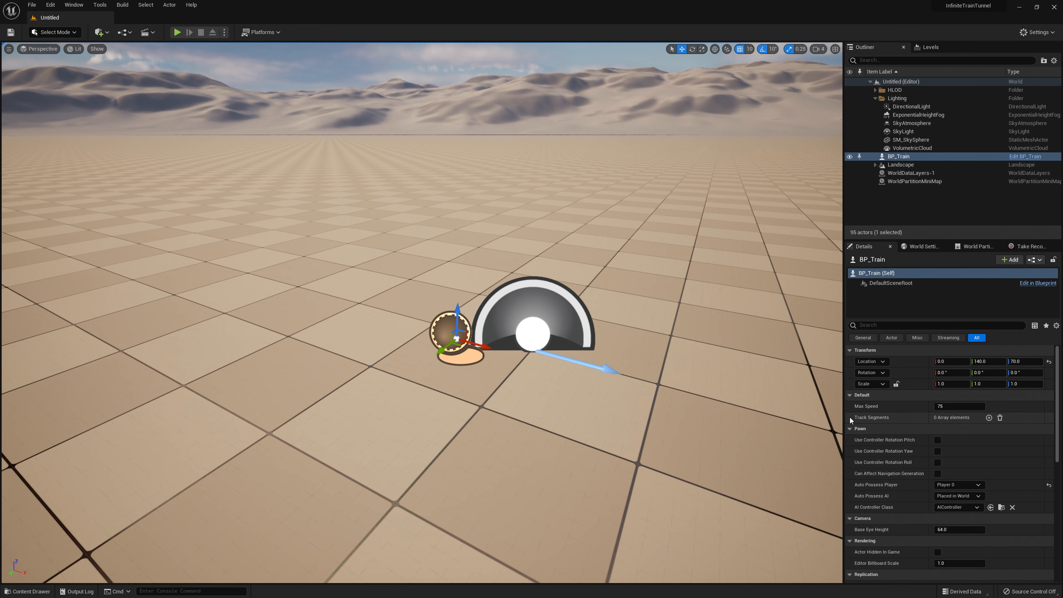
pyautogui.click(989, 418)
pyautogui.click(989, 419)
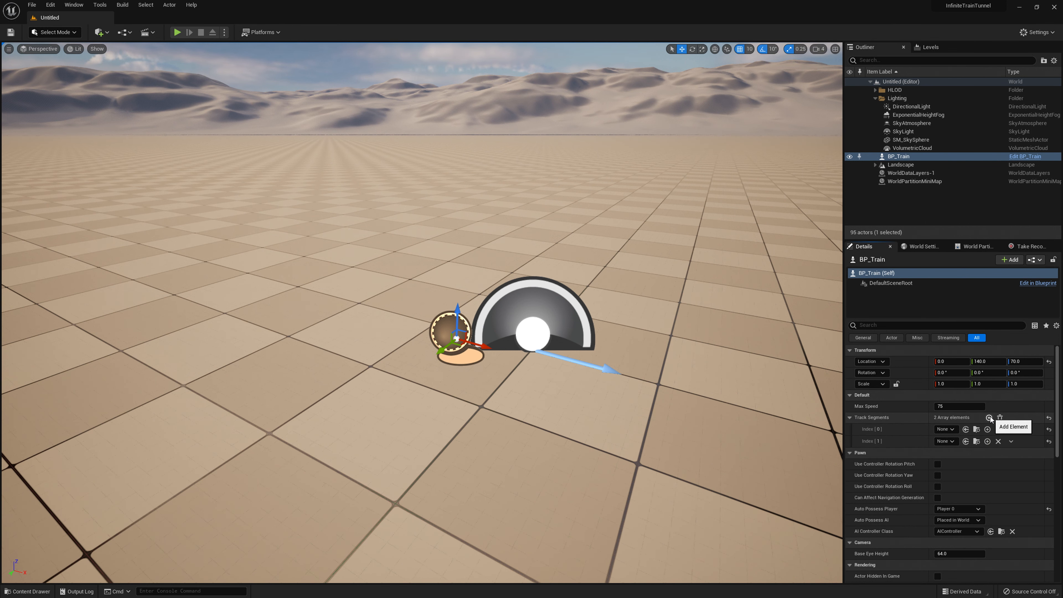
pyautogui.click(989, 418)
# - Assign BP_TrackSection1 to Index 0 and BP_TrackSection2 to Index 1 of BP_Train's Track Segments array
pyautogui.hotkey('ctrl', 'space')
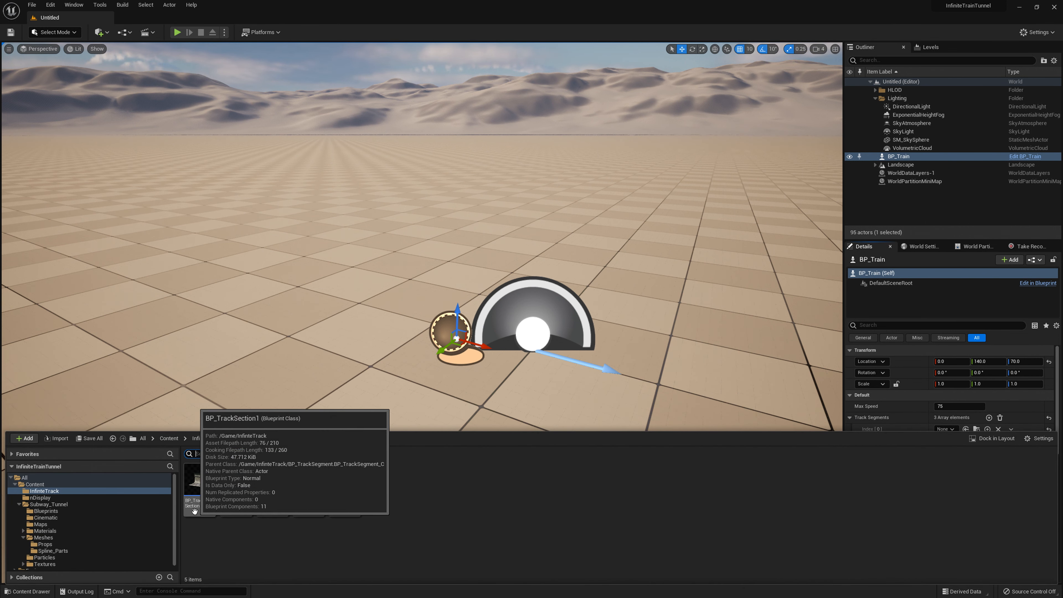
pyautogui.click(199, 499)
pyautogui.moveTo(377, 335); pyautogui.dragTo(406, 337, button='right')
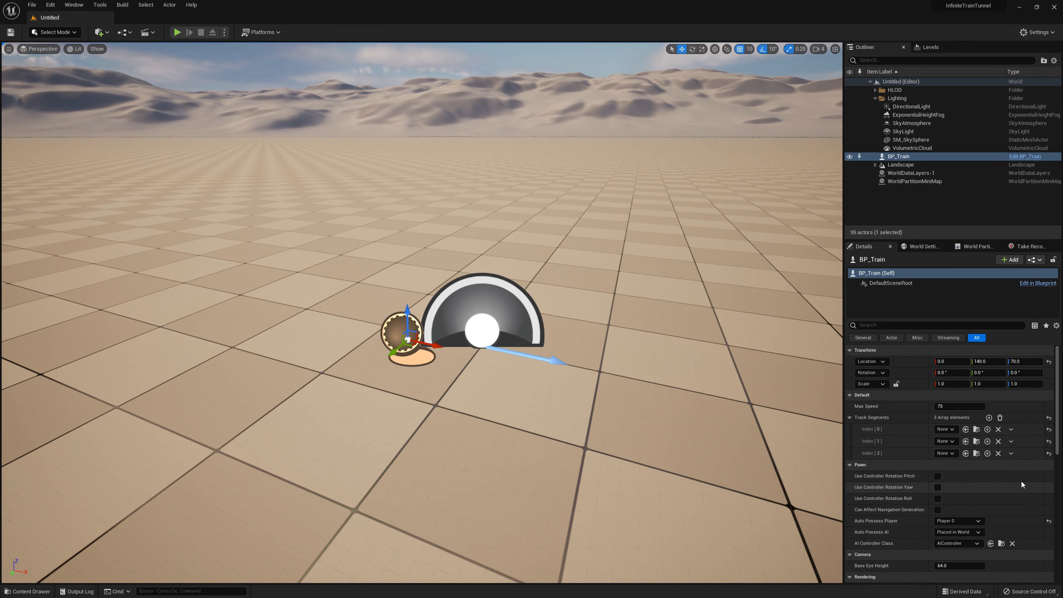
pyautogui.click(966, 430)
pyautogui.moveTo(620, 390); pyautogui.dragTo(607, 371, button='right')
pyautogui.hotkey('ctrl', 'space')
pyautogui.click(238, 500)
pyautogui.click(966, 442)
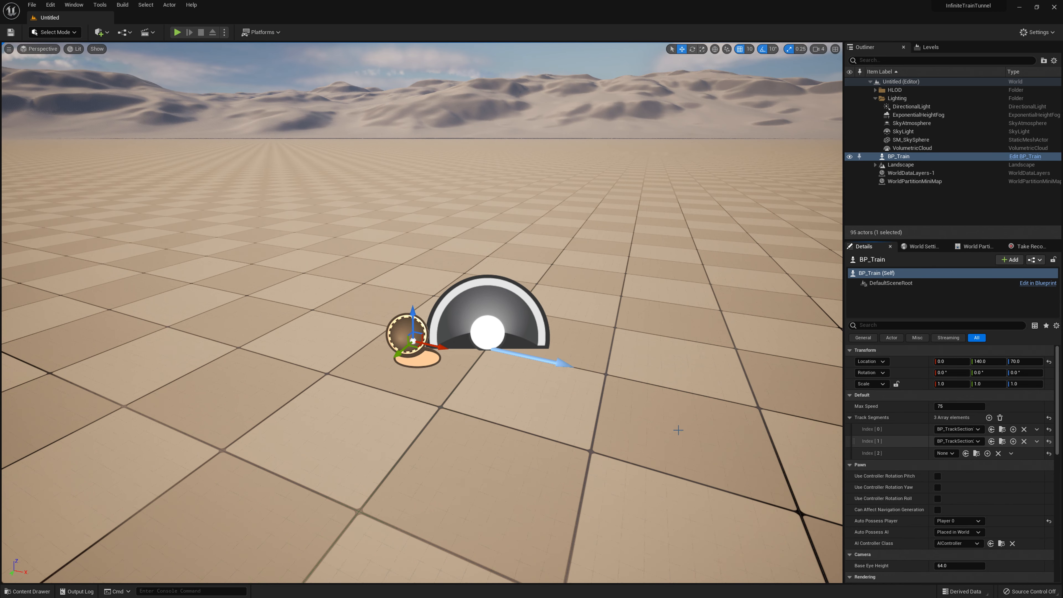
# - Assign BP_TrackSection3 to Index 2 of the level's BP_Train Track Segments array
pyautogui.moveTo(676, 430); pyautogui.dragTo(666, 410, button='right')
pyautogui.hotkey('ctrl', 'space')
pyautogui.click(278, 467)
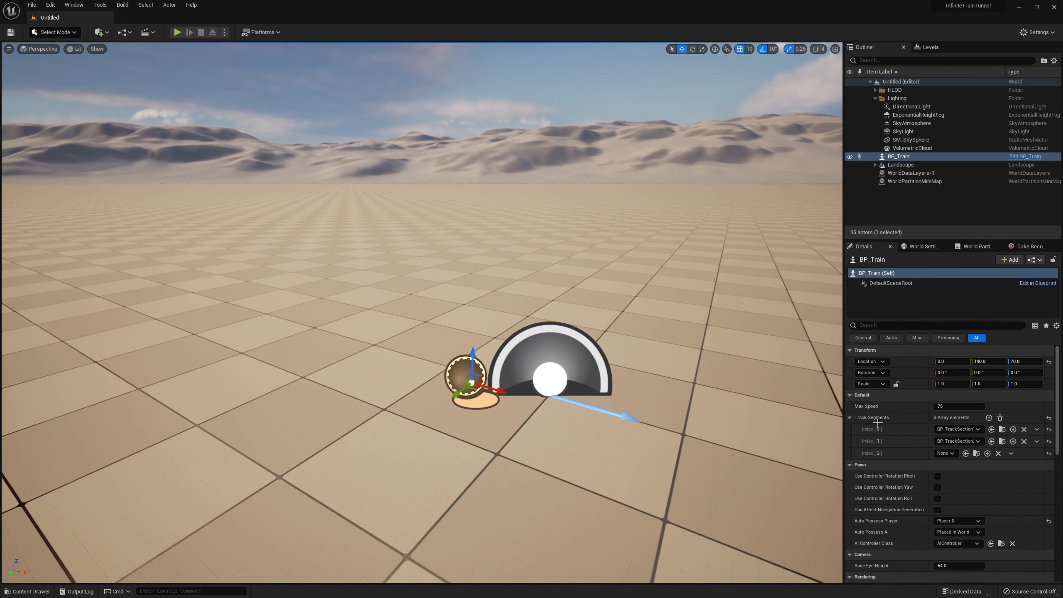
pyautogui.click(967, 453)
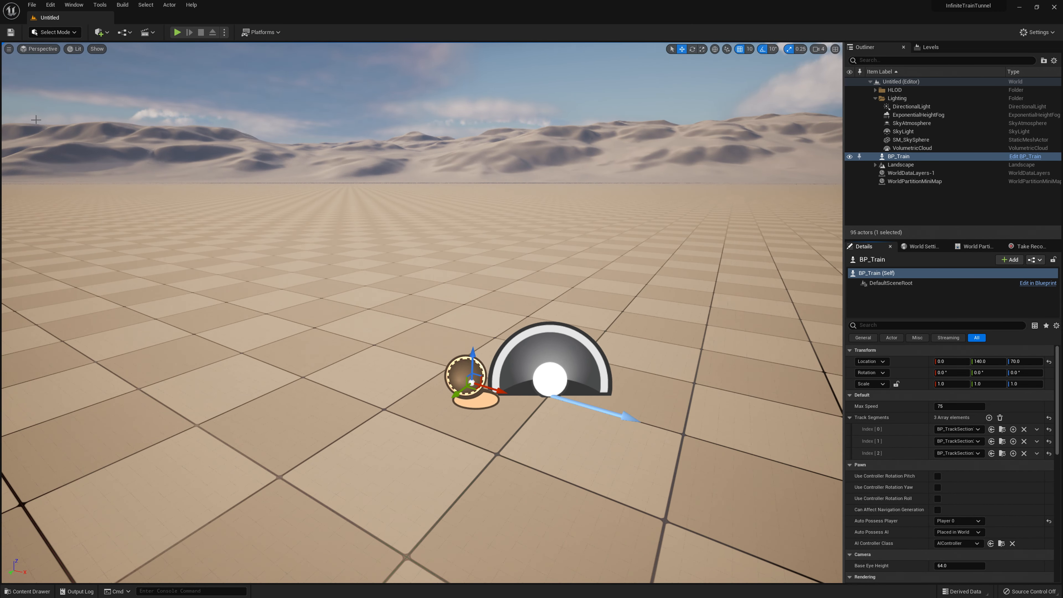
# - Open the BP_Train blueprint and show its 3D component view
pyautogui.moveTo(480, 406); pyautogui.dragTo(499, 397, button='right')
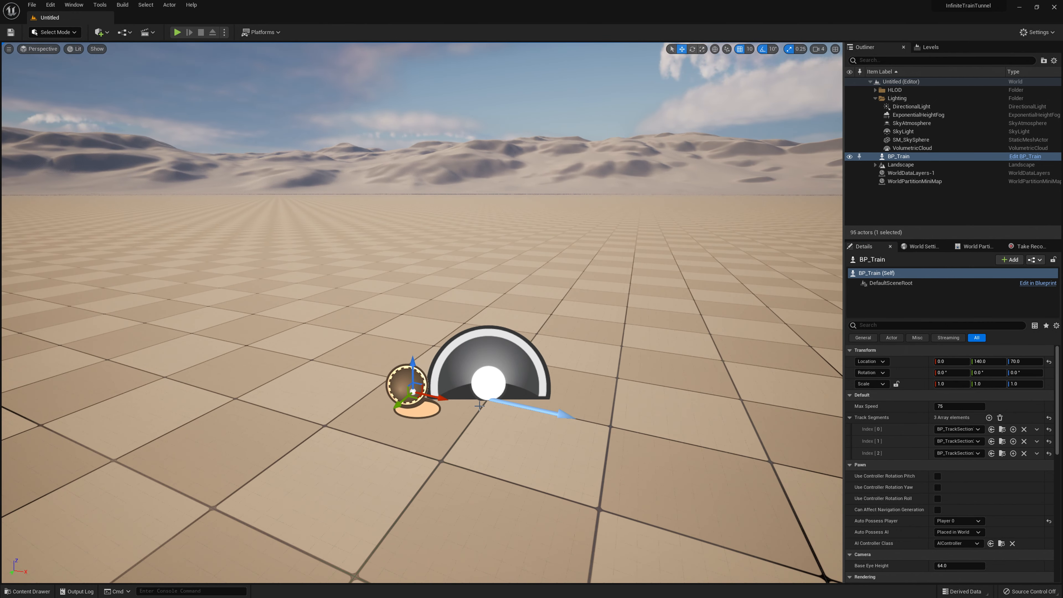
pyautogui.hotkey('ctrl', 'space')
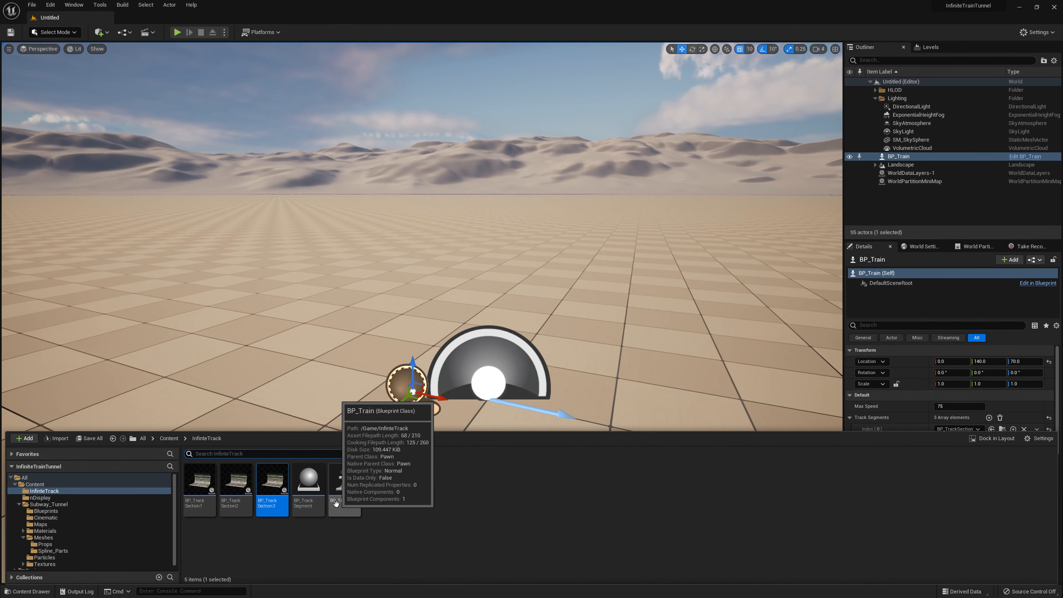
pyautogui.doubleClick(308, 486)
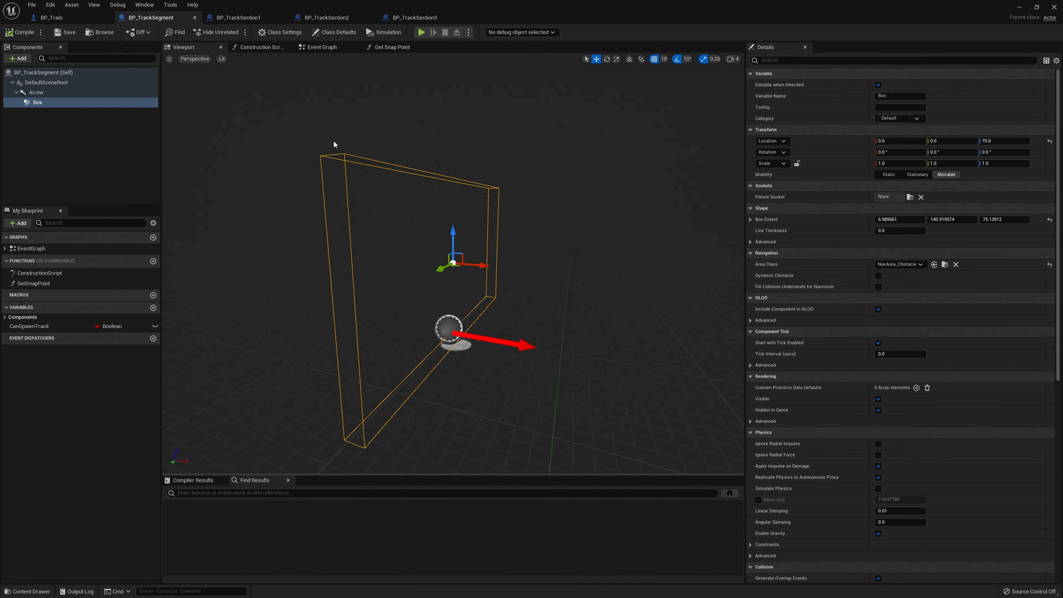
pyautogui.click(47, 17)
pyautogui.moveTo(353, 300); pyautogui.dragTo(417, 257, button='right')
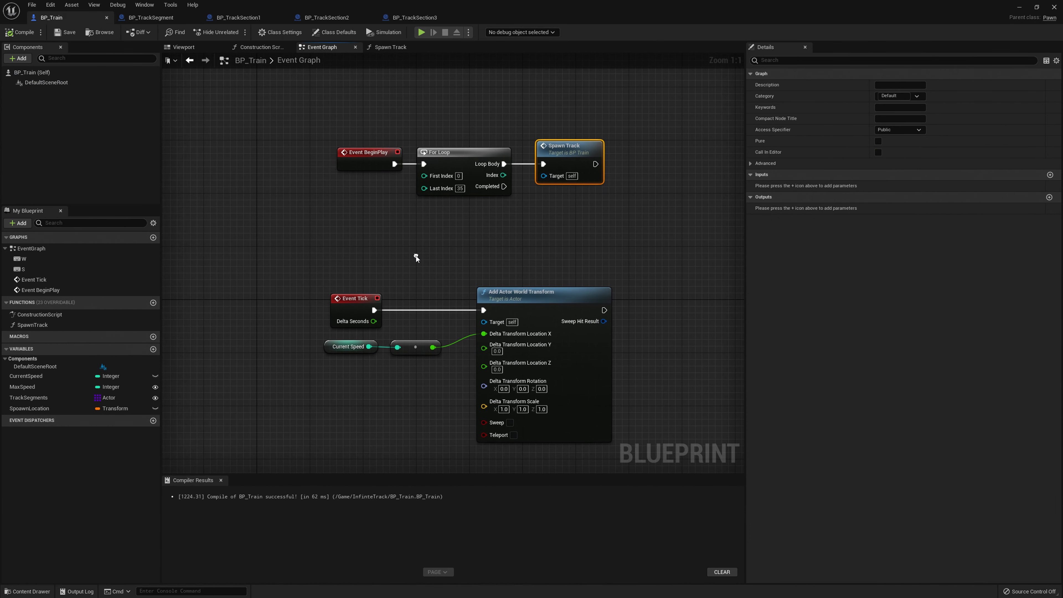
pyautogui.click(185, 47)
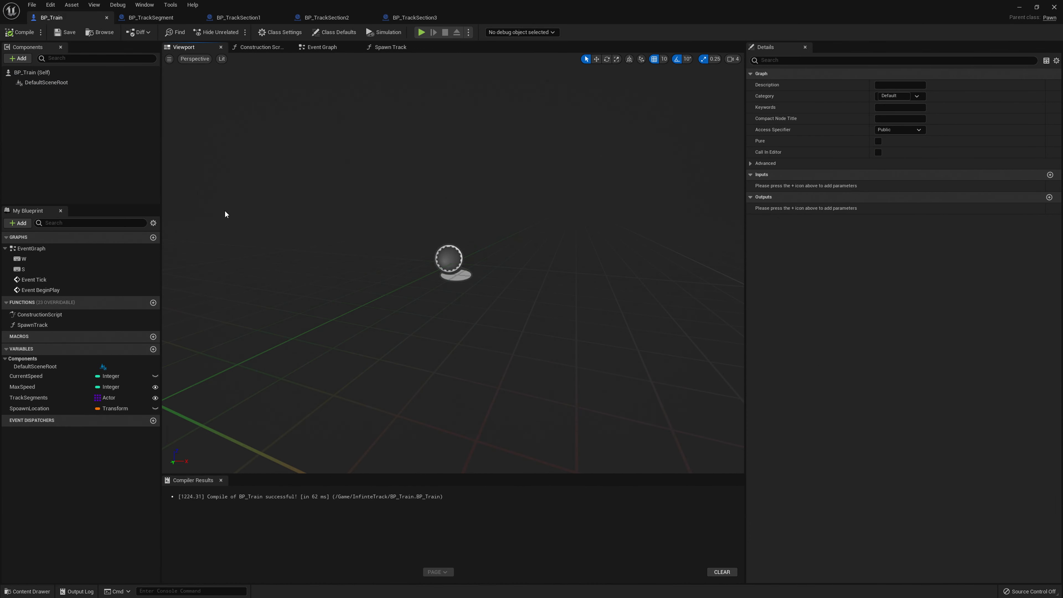
pyautogui.moveTo(472, 234); pyautogui.dragTo(419, 240, button='right')
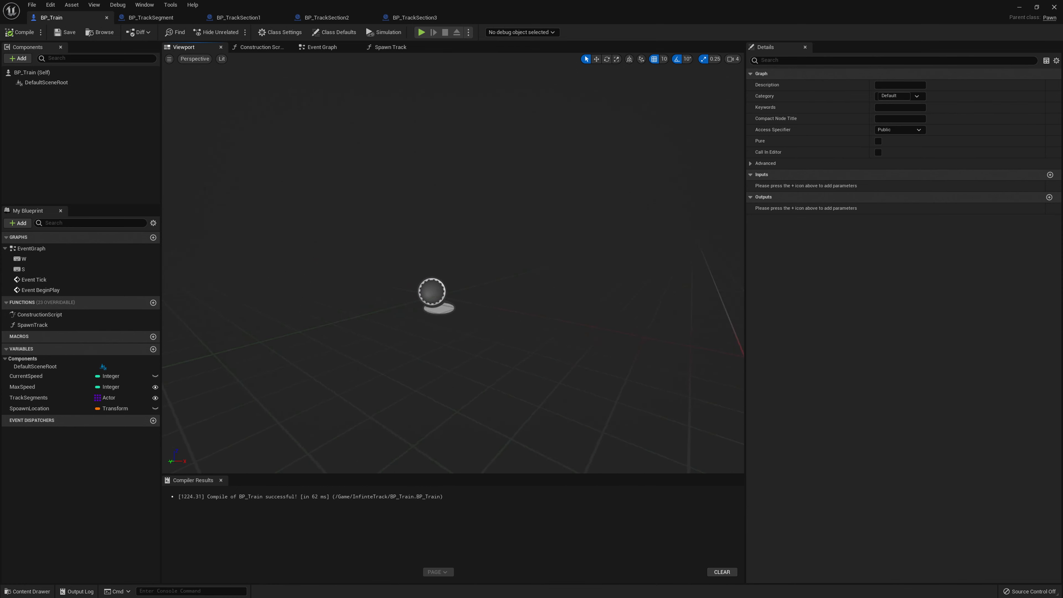
# - Add a Capsule collision component to BP_Train, raise it to Z 30, and compile and save the blueprint
pyautogui.click(20, 58)
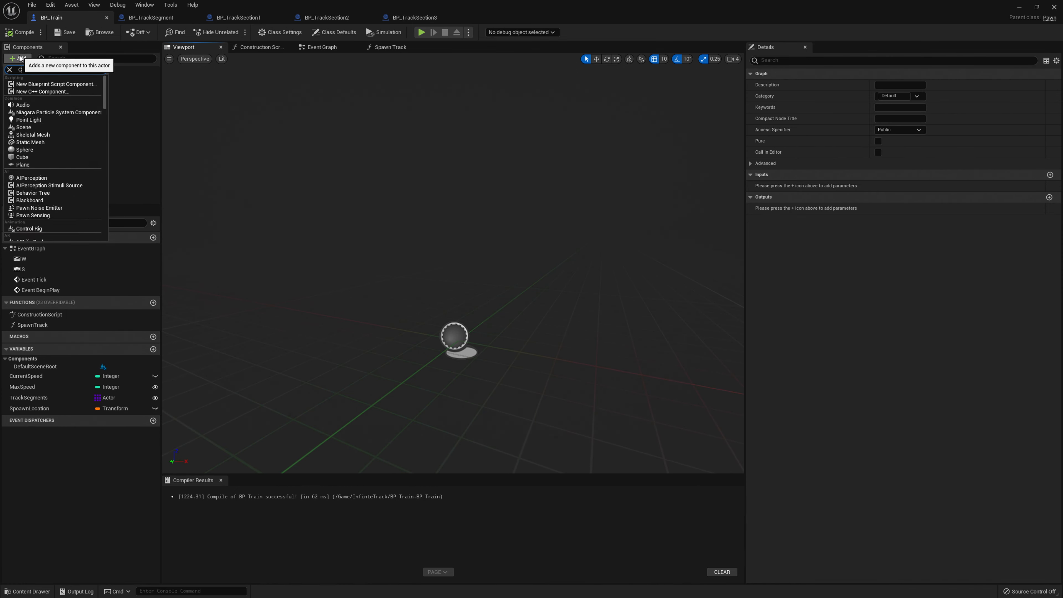
pyautogui.write('Cap')
pyautogui.click(38, 84)
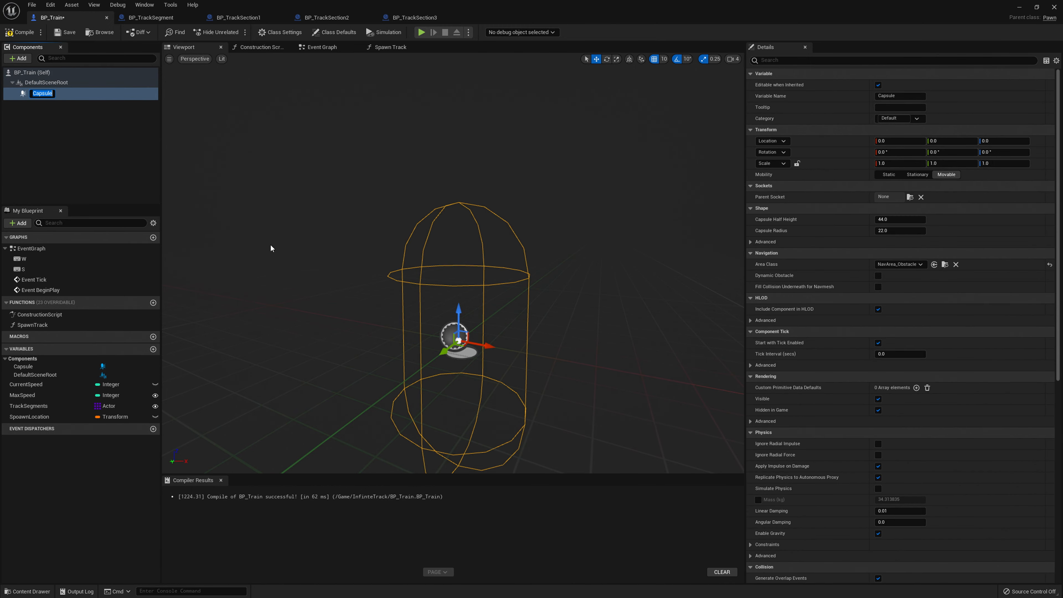
pyautogui.moveTo(501, 278); pyautogui.dragTo(458, 302, button='right')
pyautogui.moveTo(477, 305); pyautogui.dragTo(459, 210)
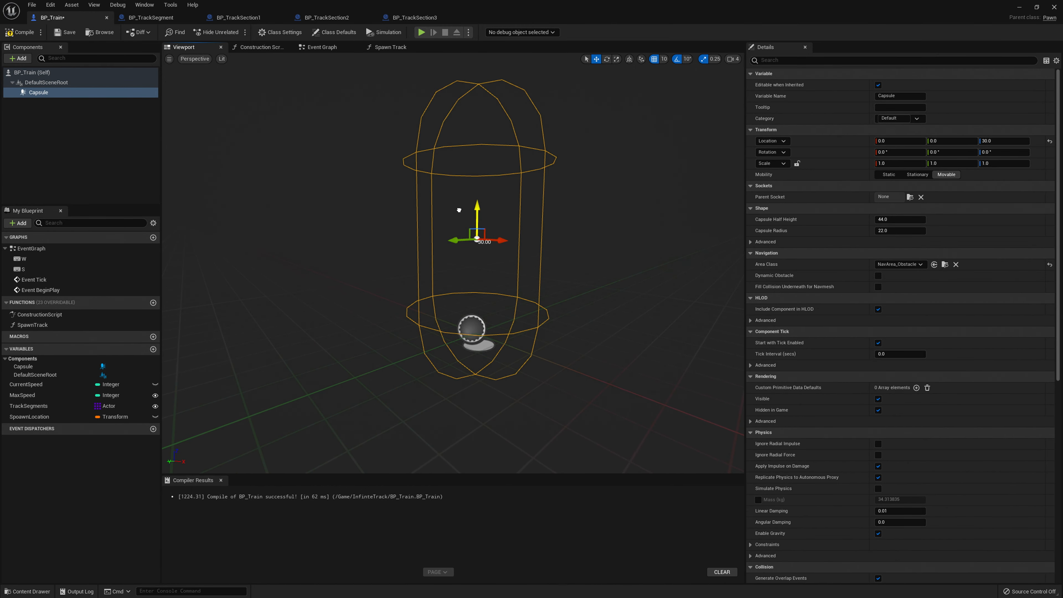
pyautogui.click(79, 34)
pyautogui.scroll(-3, 466, 232)
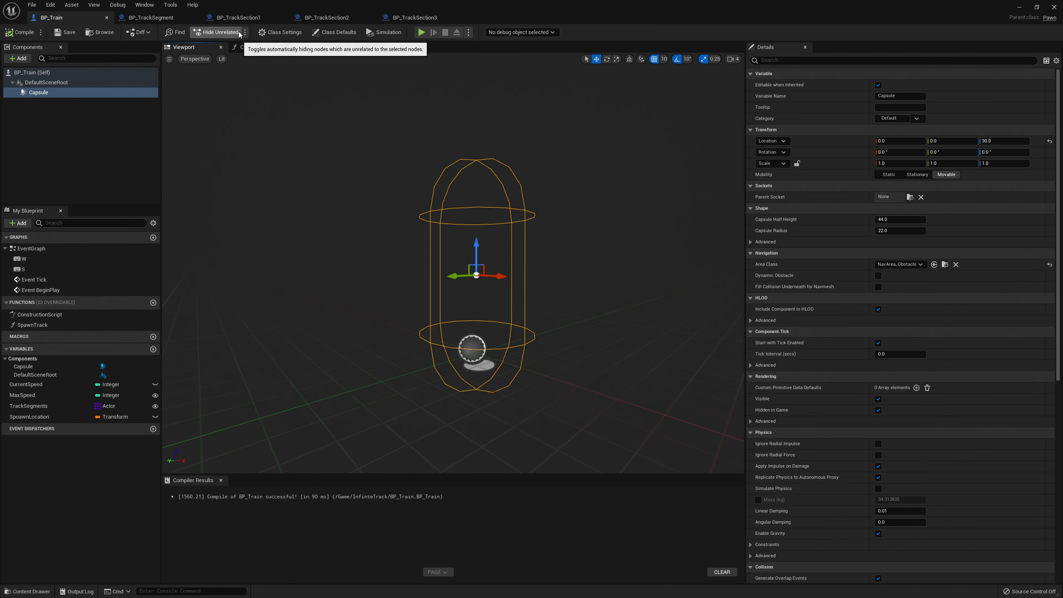
# - In BP_TrackSection1, set the collision preset of SM_Wall_01b to NoCollision and compile the blueprint
pyautogui.click(236, 17)
pyautogui.click(330, 254)
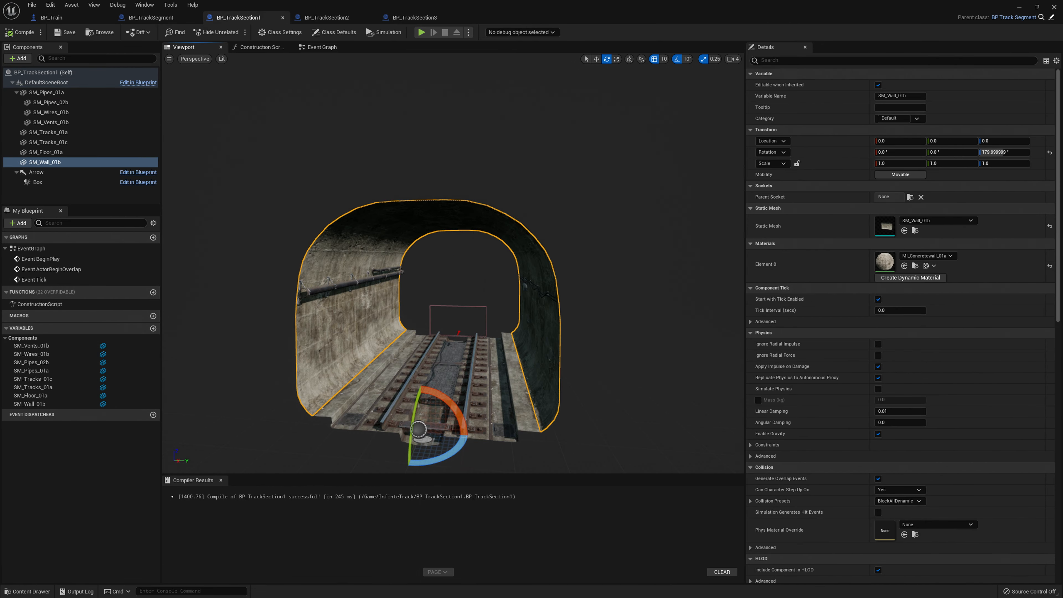
pyautogui.press('f')
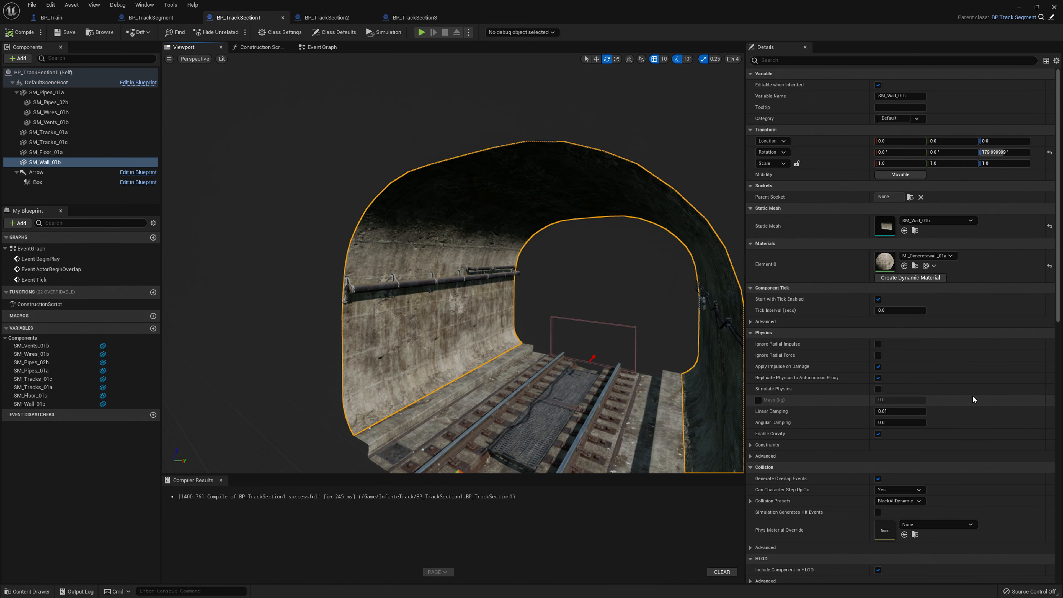
pyautogui.scroll(-1, 899, 407)
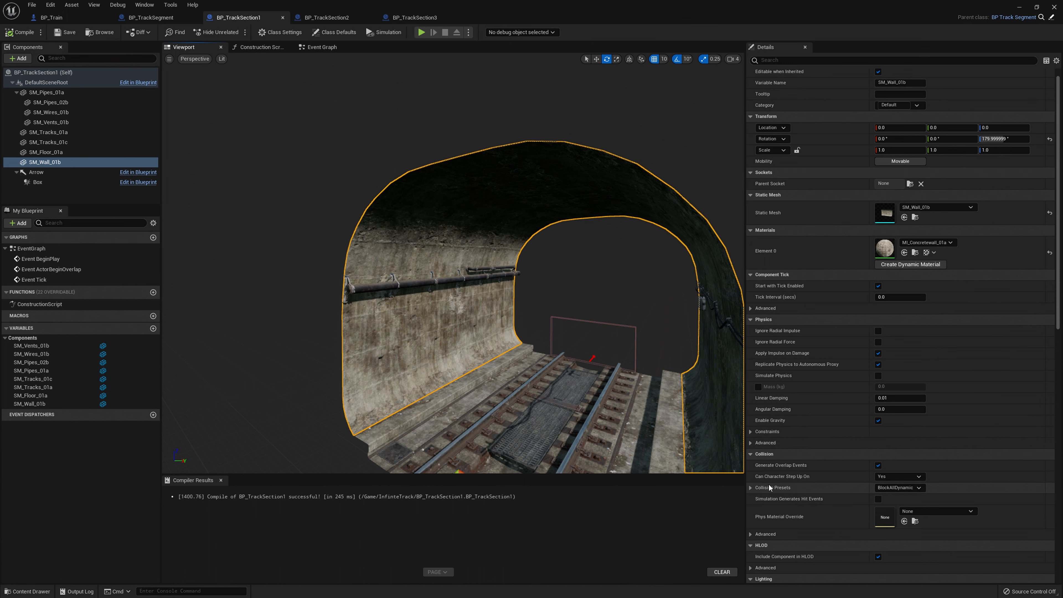
pyautogui.click(888, 488)
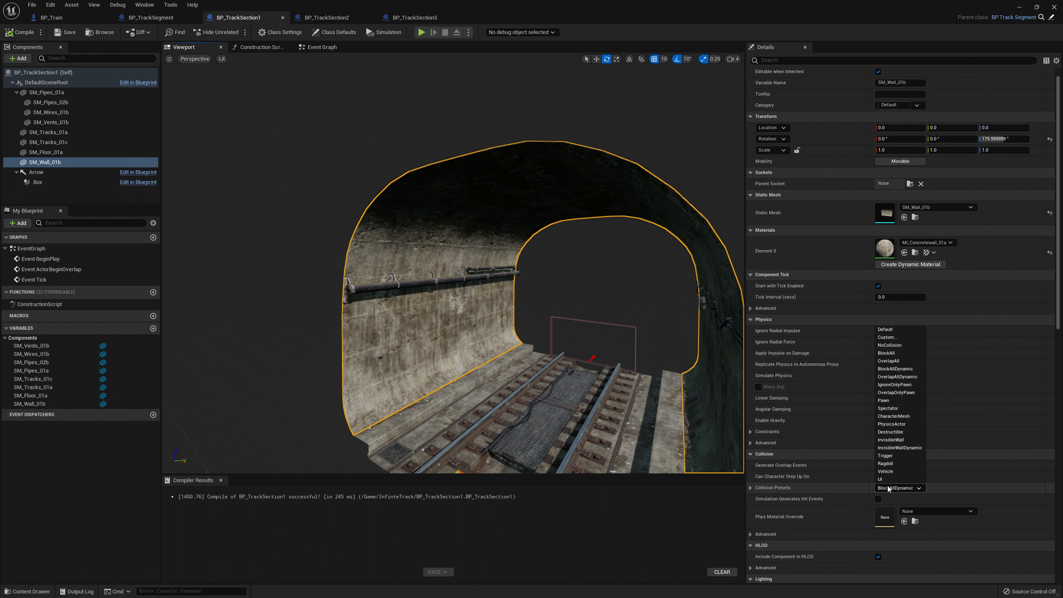
pyautogui.click(890, 345)
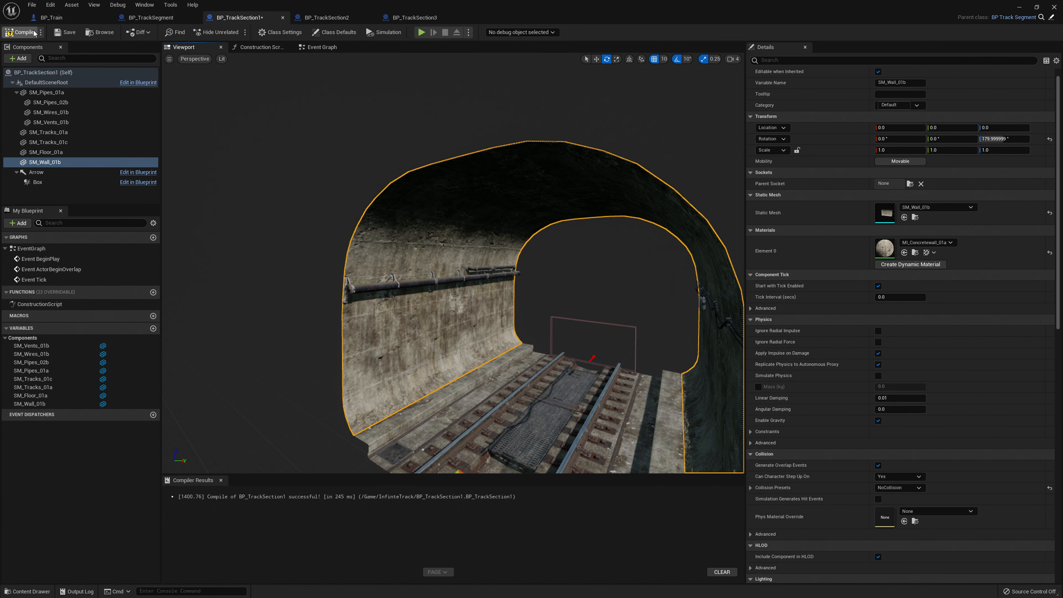
# - In BP_TrackSection2, set the collision preset of SM_Vents_01b to NoCollision, then compile and save
pyautogui.click(326, 17)
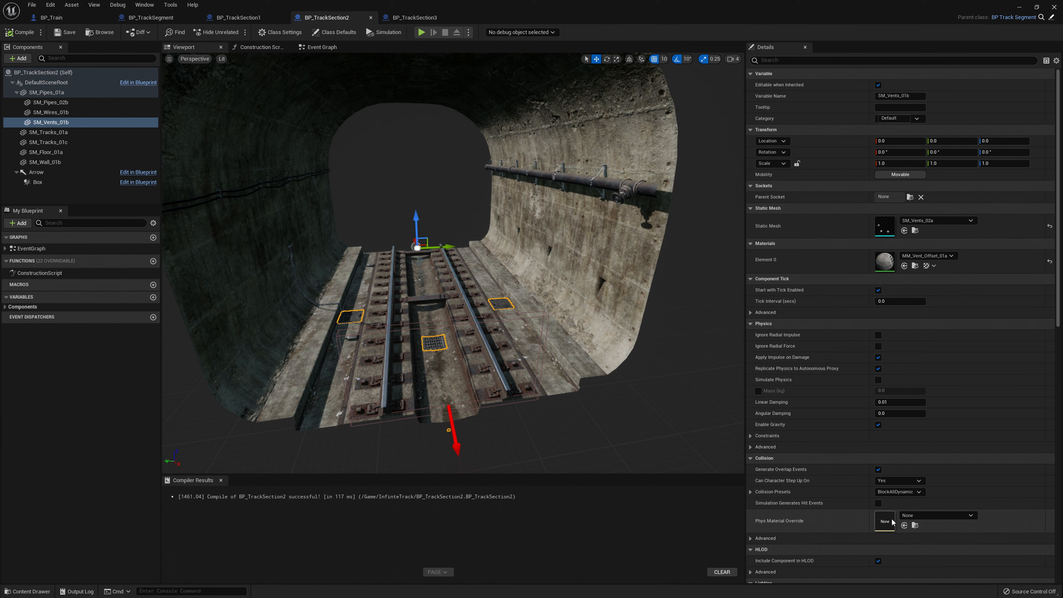
pyautogui.click(898, 491)
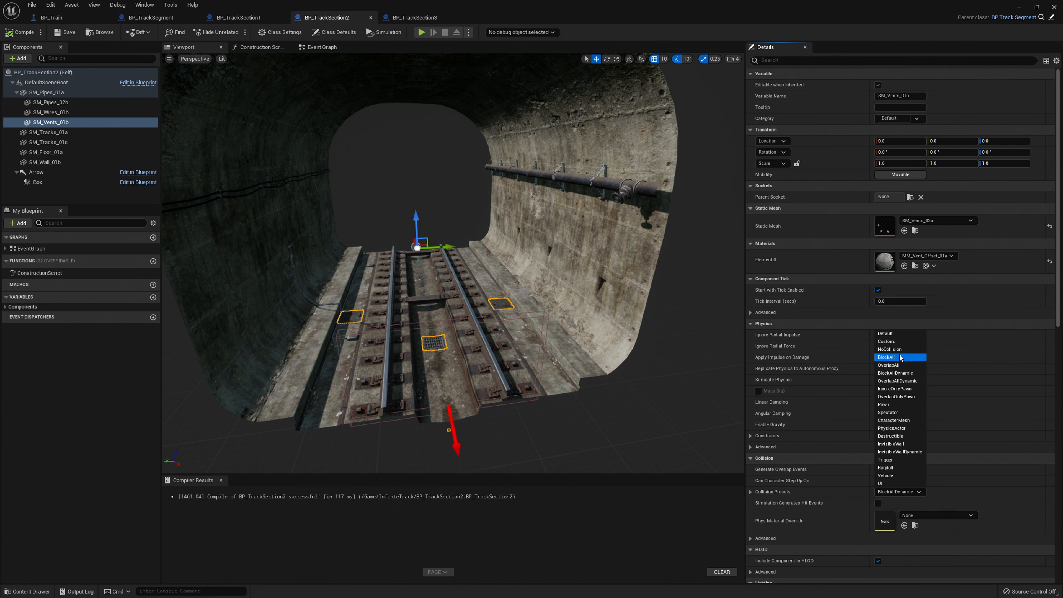
pyautogui.click(895, 350)
pyautogui.click(20, 32)
pyautogui.click(64, 32)
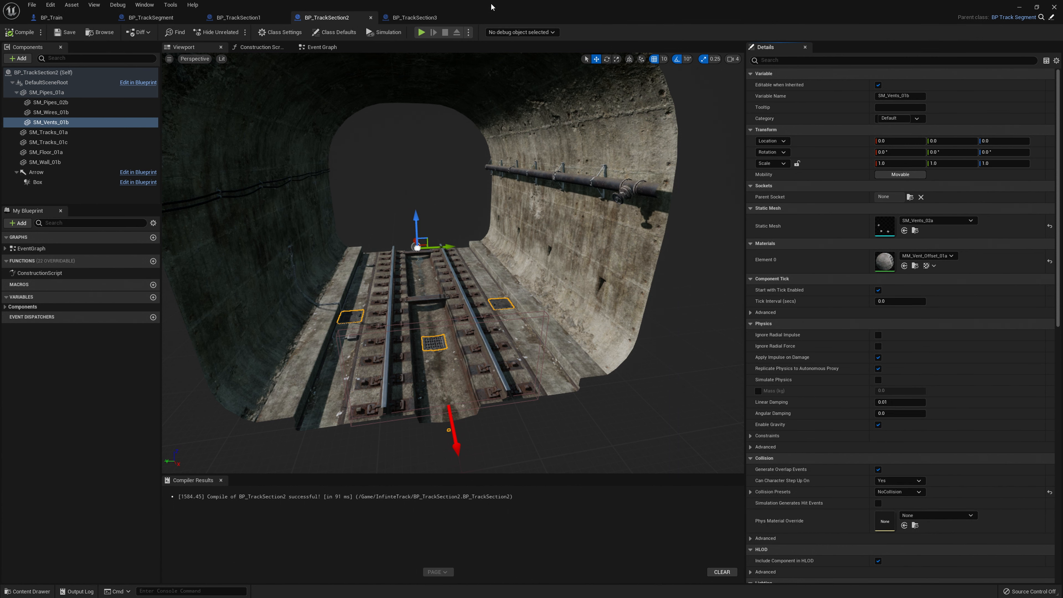
# - In BP_TrackSection3, set the collision preset of SM_Pipes_02b to NoCollision and return to the level editor
pyautogui.click(414, 17)
pyautogui.click(898, 501)
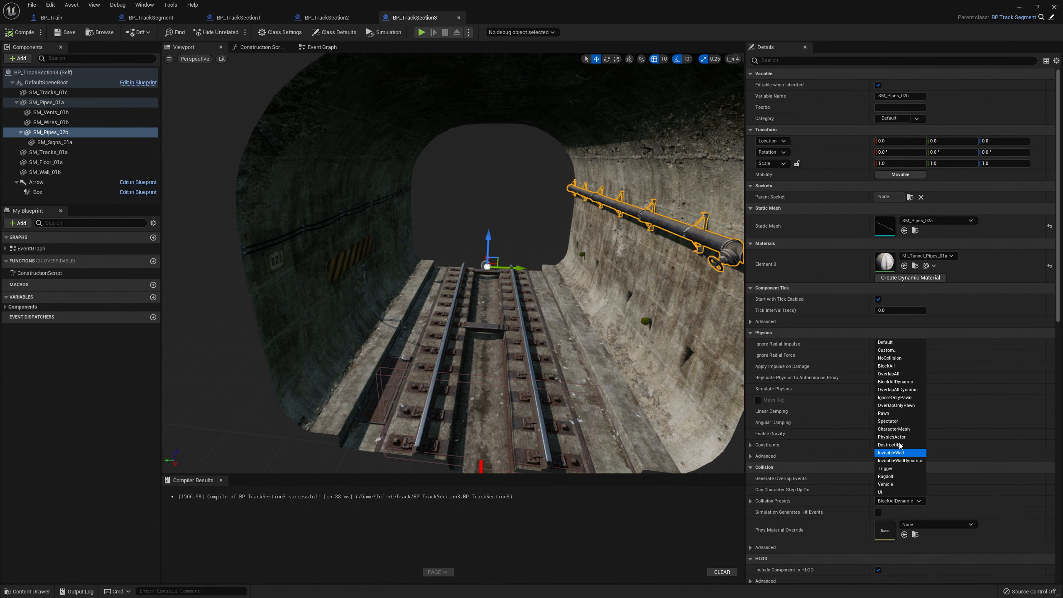
pyautogui.click(902, 358)
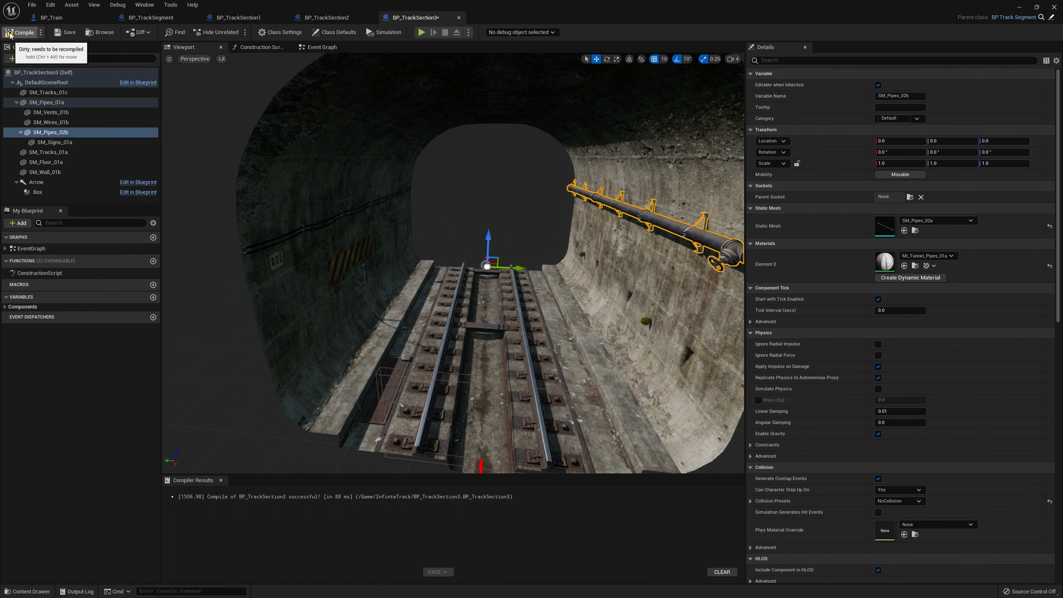
pyautogui.click(1030, 6)
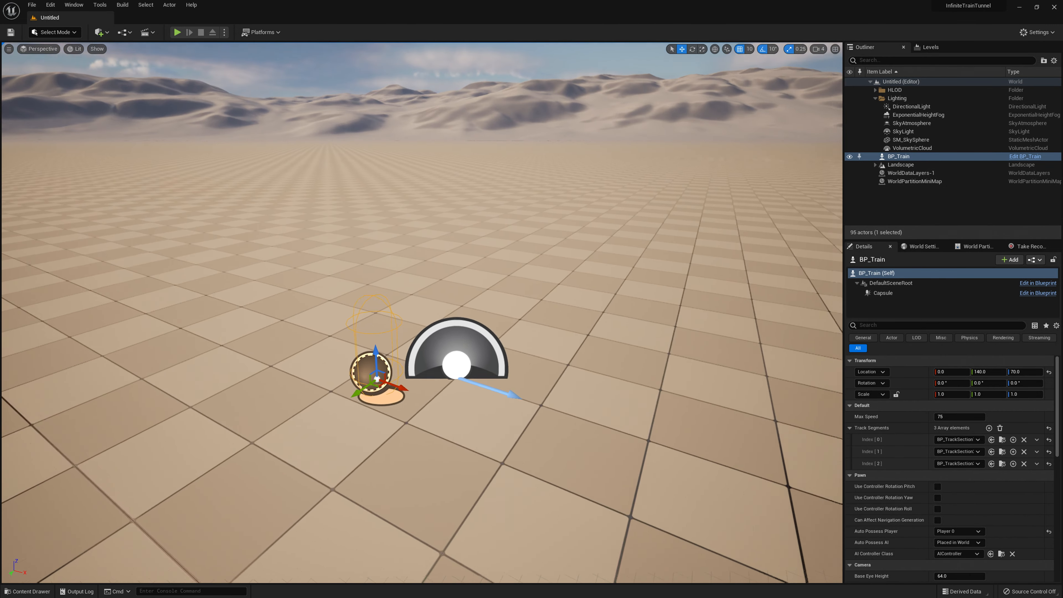
# - Simulate the level, inspect the spawned tunnel sections from their open end, and stop the simulation
pyautogui.moveTo(418, 293); pyautogui.dragTo(444, 312, button='right')
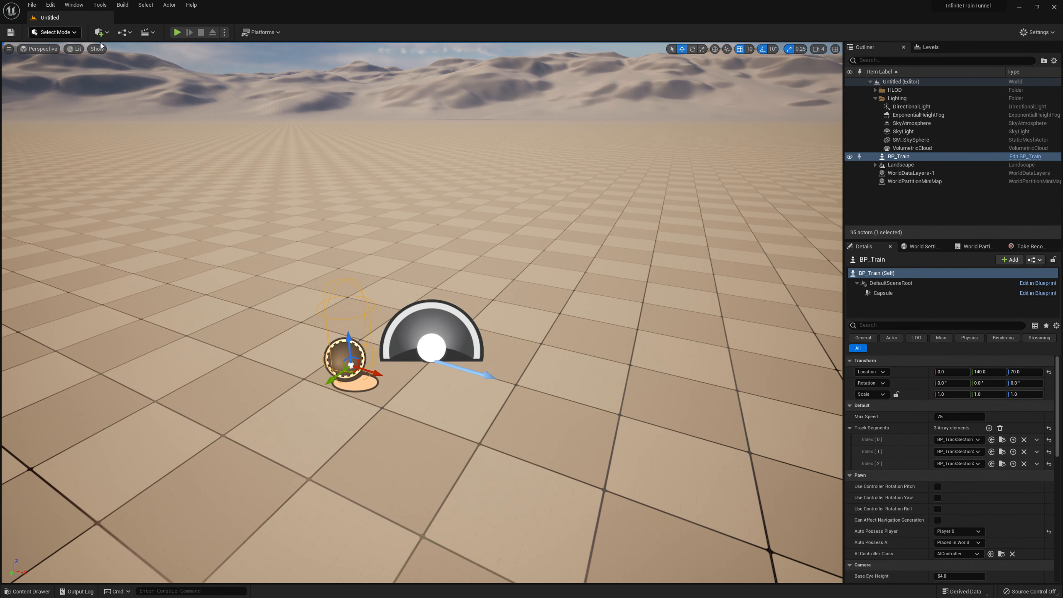
pyautogui.click(226, 33)
pyautogui.click(247, 102)
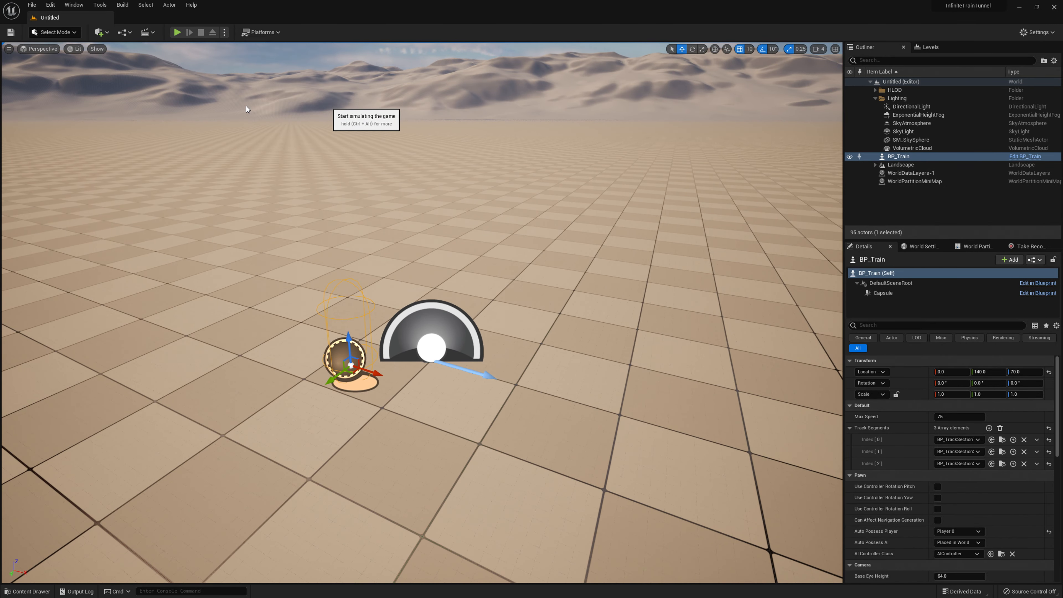
pyautogui.moveTo(257, 154); pyautogui.dragTo(459, 114, button='right')
pyautogui.press('a')
pyautogui.press('s')
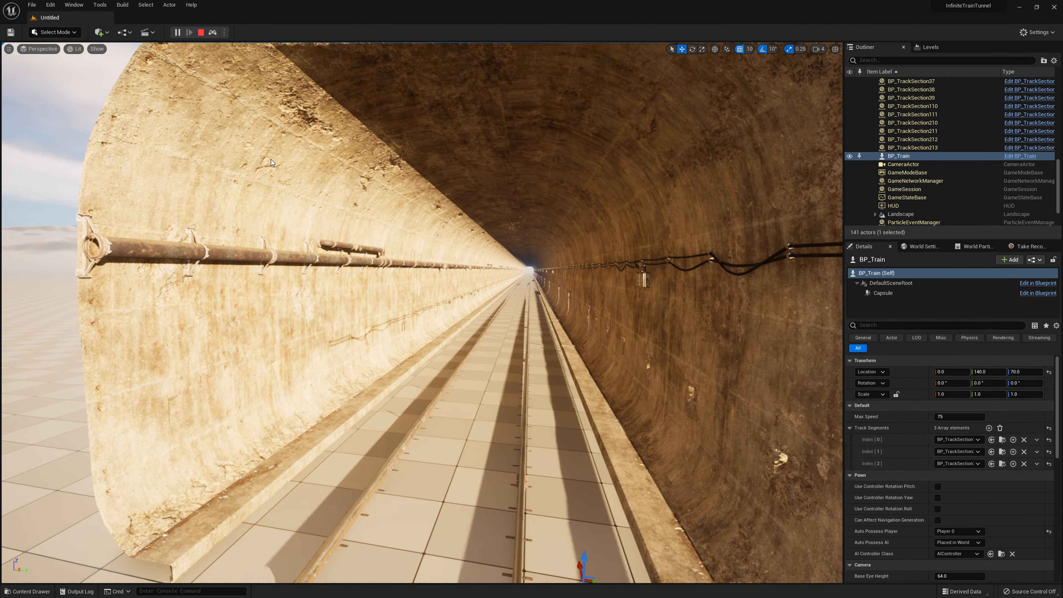
pyautogui.press('Escape')
# - Play the level from the train's viewpoint to test its movement, and stop playing
pyautogui.click(225, 32)
pyautogui.click(284, 52)
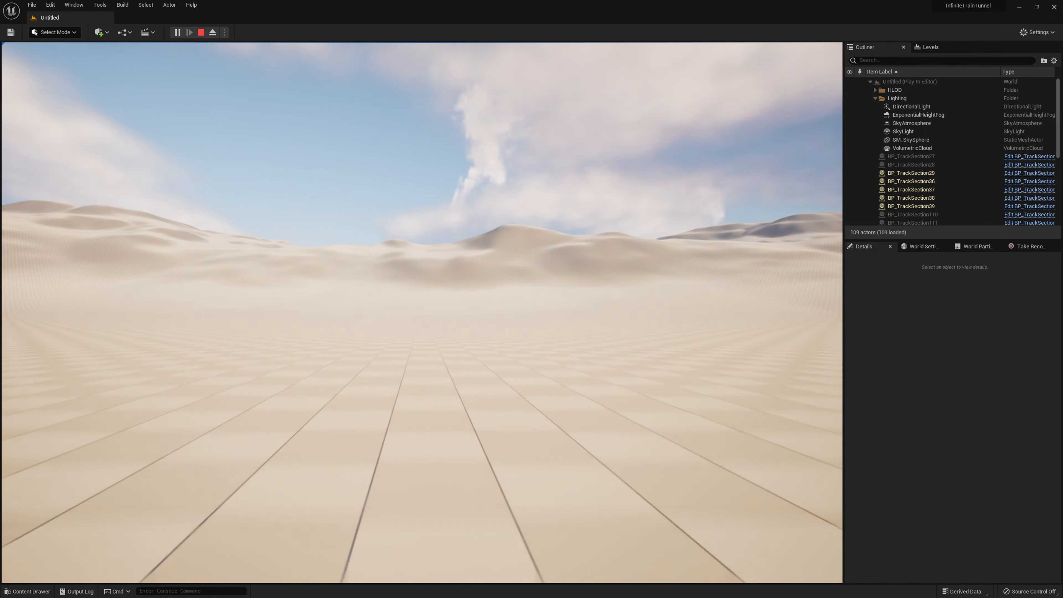
pyautogui.press('Escape')
# - Reset BP_Train's location in the level to the origin and raise it to Z 20
pyautogui.moveTo(313, 205); pyautogui.dragTo(418, 210, button='right')
pyautogui.moveTo(548, 369); pyautogui.dragTo(565, 434, button='right')
pyautogui.click(1050, 374)
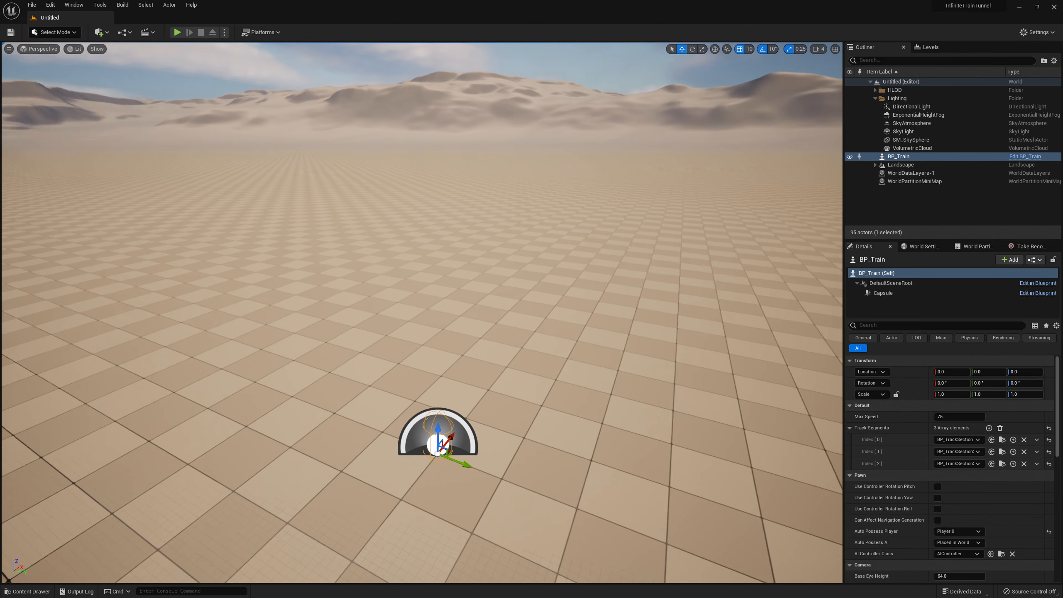
pyautogui.moveTo(459, 448)
pyautogui.mouseDown(button='right')
pyautogui.moveTo(460, 410)
pyautogui.moveTo(459, 448)
pyautogui.mouseUp(button='right')
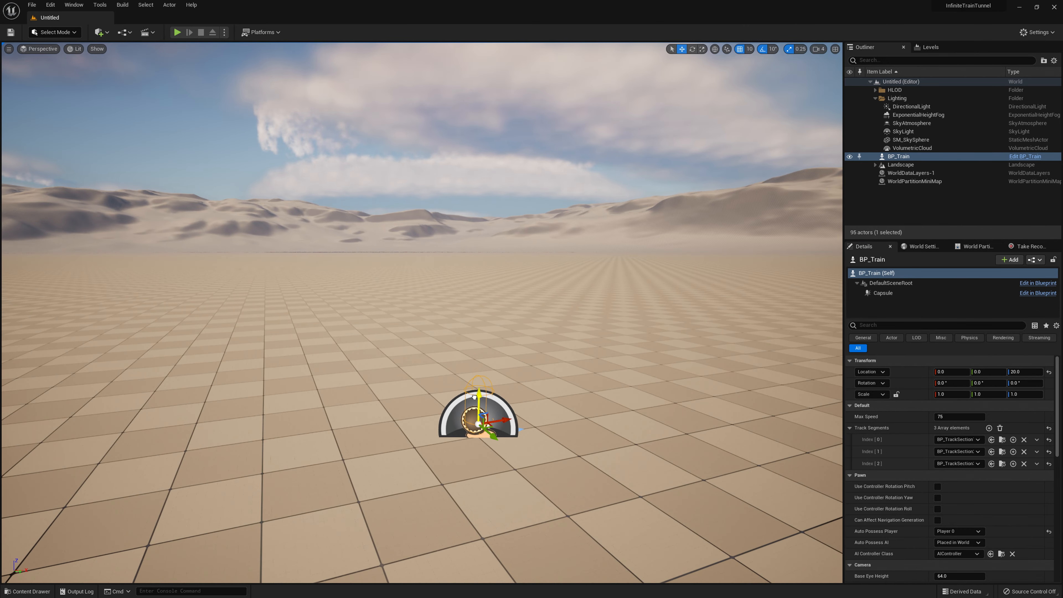
# - Play the level from the repositioned train, ride through the tunnel to check track spawning, and stop playing
pyautogui.hotkey('alt', 'p')
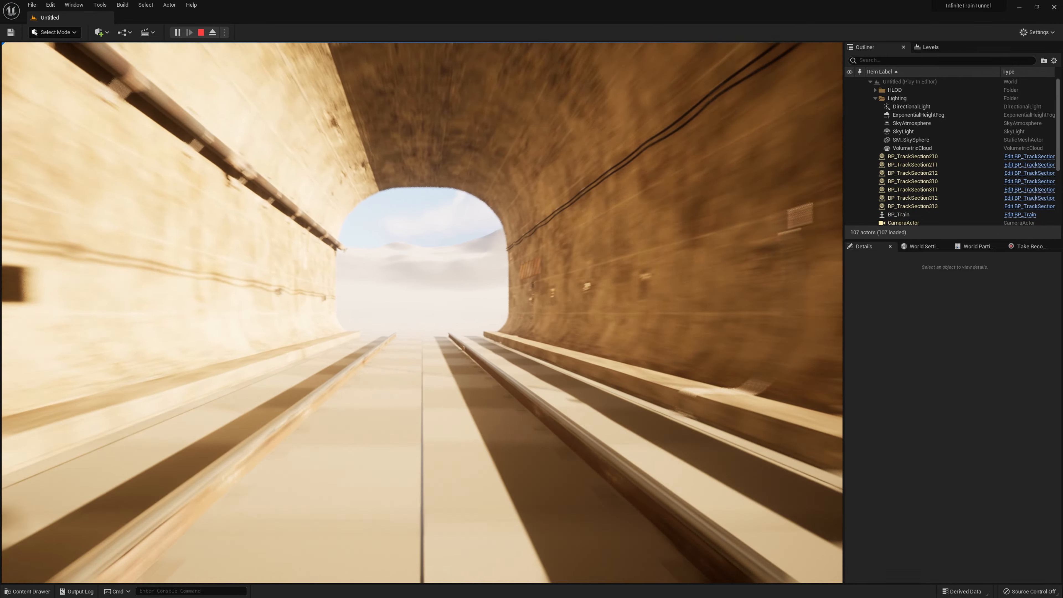
pyautogui.press('Escape')
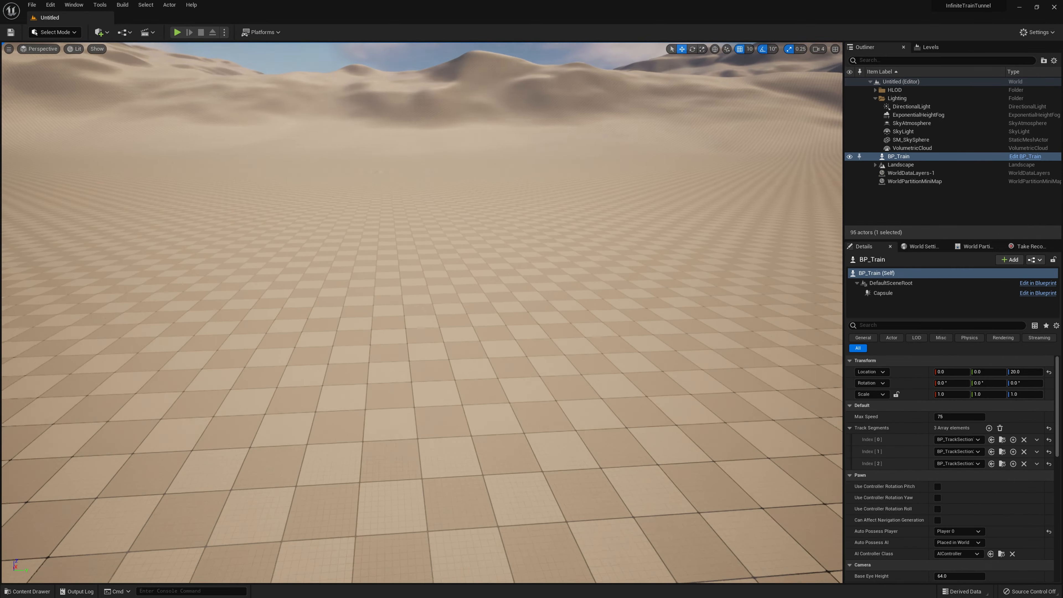
pyautogui.moveTo(422, 313); pyautogui.dragTo(816, 293, button='right')
pyautogui.press('w')
pyautogui.press('e')
pyautogui.press('a')
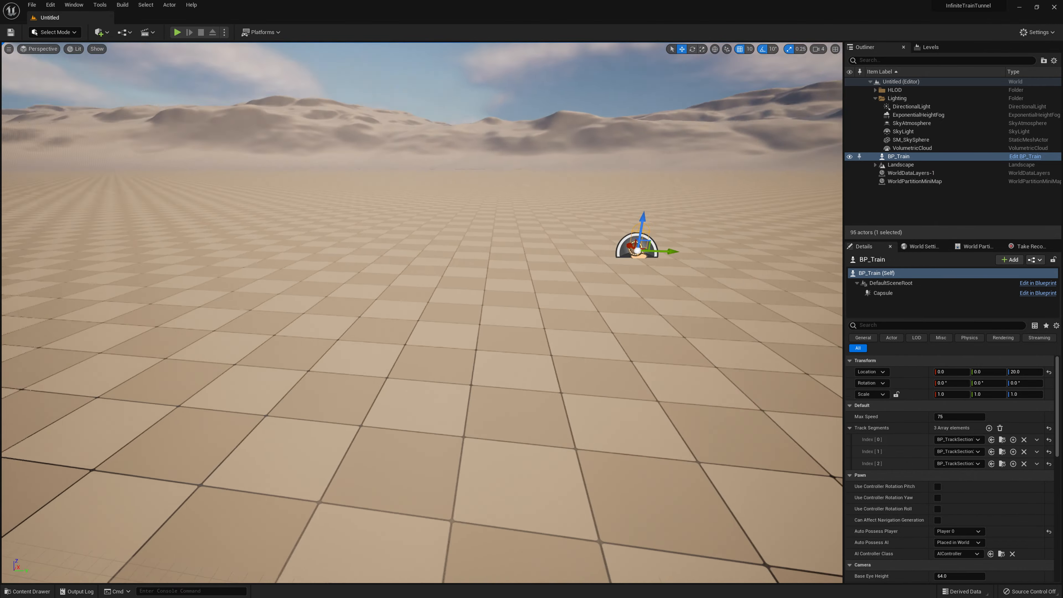
pyautogui.press('d')
pyautogui.press('w')
pyautogui.moveTo(489, 347); pyautogui.dragTo(544, 293, button='right')
# - Open BP_TrackSegment from the InfiniteTrack folder and enable the default value of its CanSpawnTrack variable
pyautogui.hotkey('ctrl', 'space')
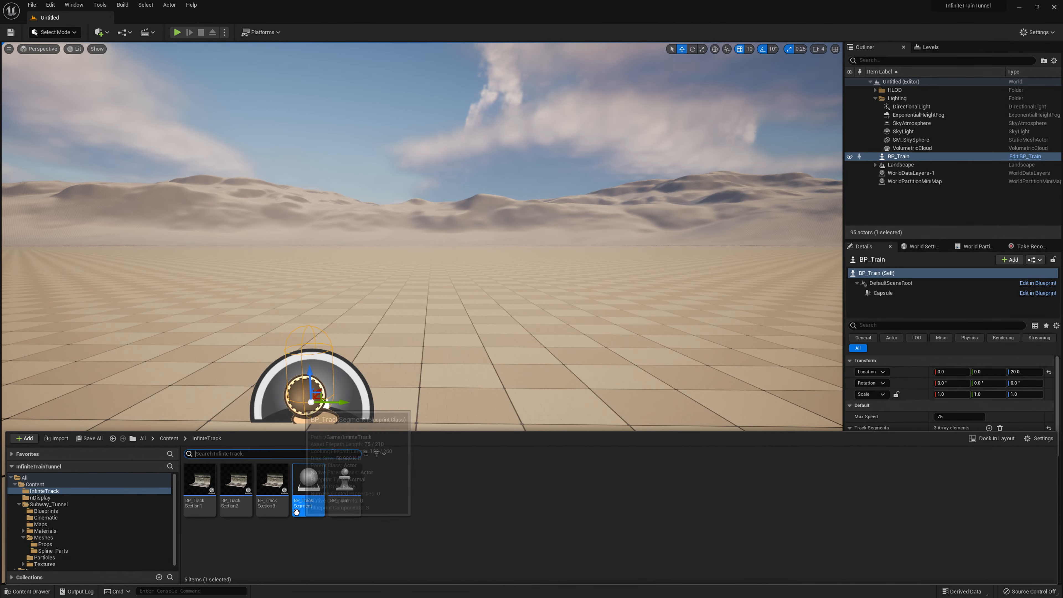
pyautogui.doubleClick(313, 501)
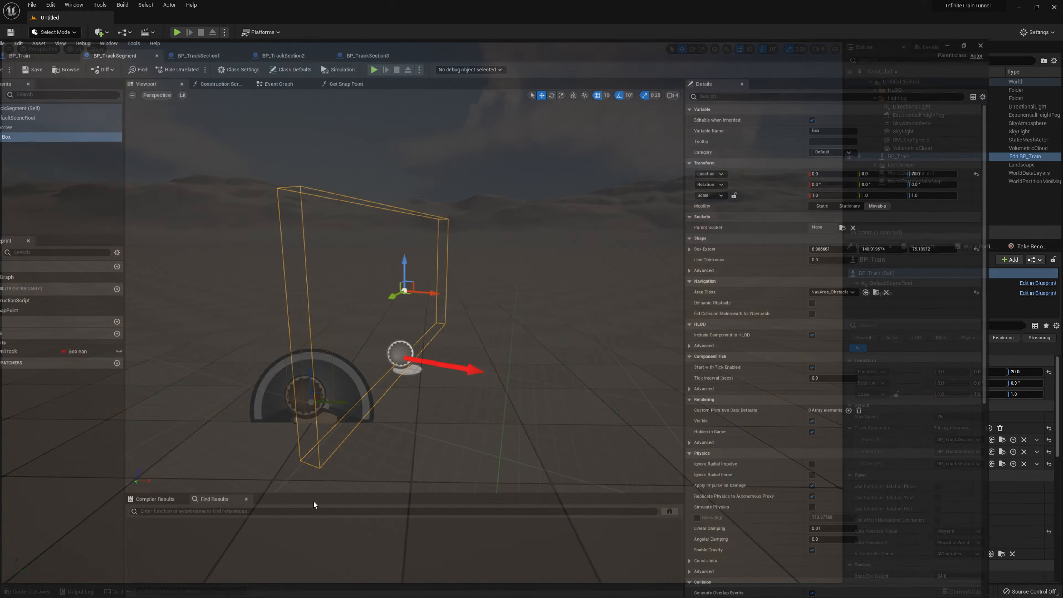
pyautogui.click(38, 327)
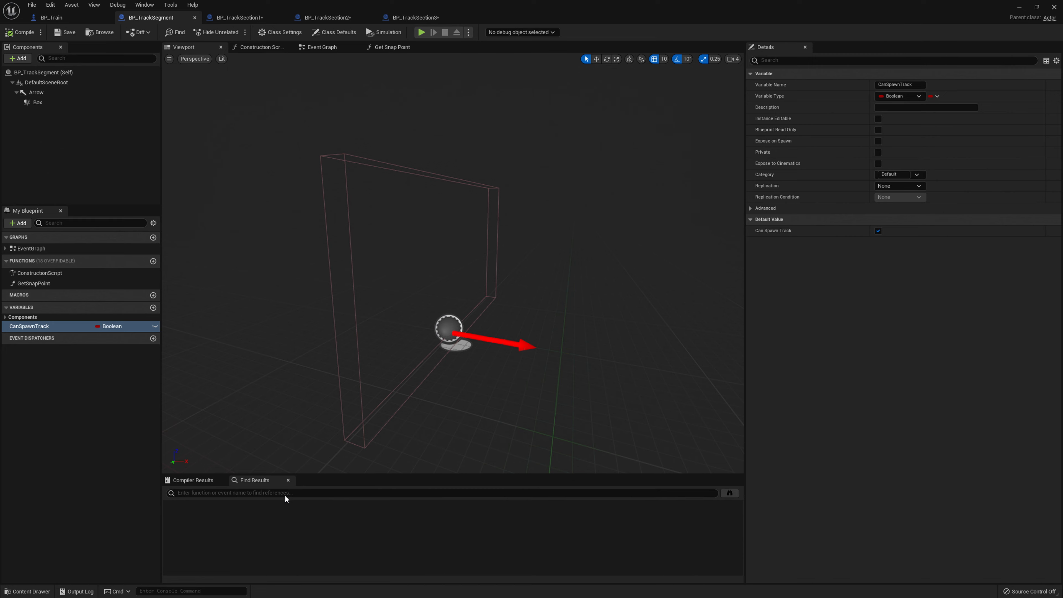
# - Save all the modified blueprint assets, skipping the save of the untitled level
pyautogui.moveTo(349, 363); pyautogui.dragTo(338, 368, button='right')
pyautogui.hotkey('ctrl', 'space')
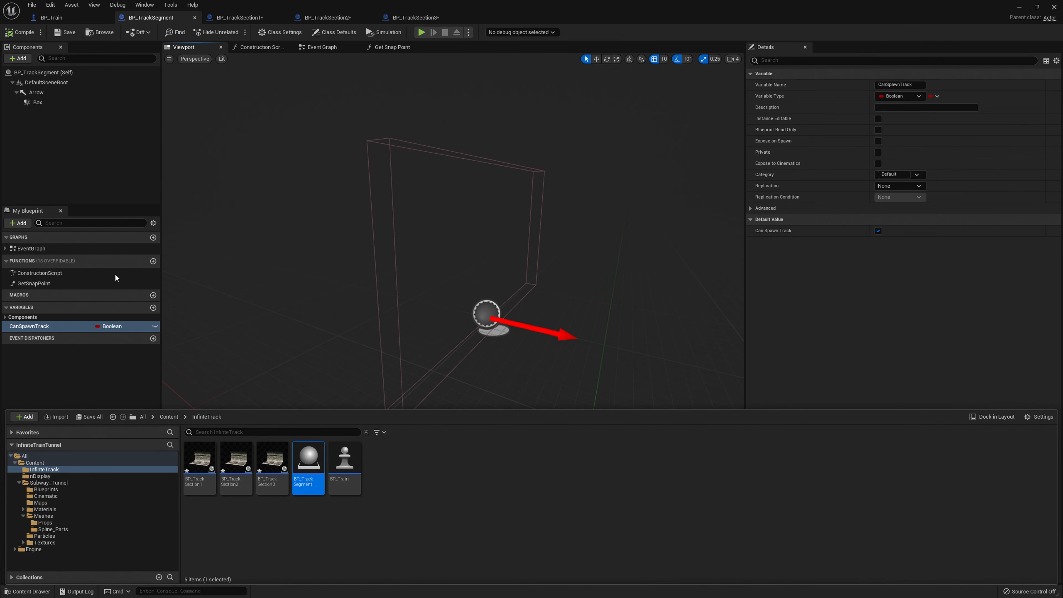
pyautogui.click(93, 416)
pyautogui.click(593, 396)
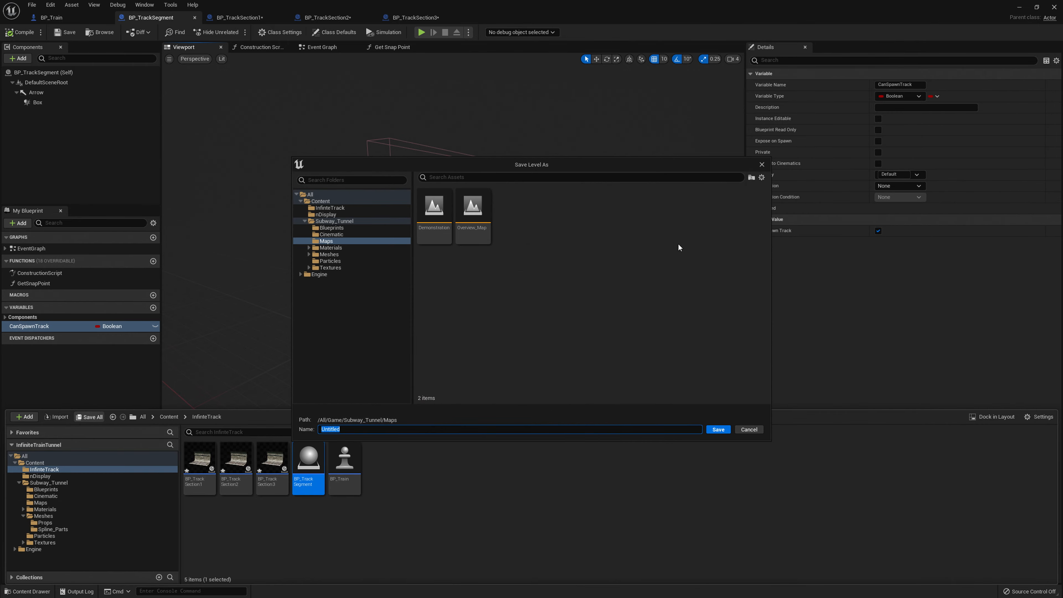
pyautogui.click(749, 429)
# - Return to the level editor, play the level to check the continuous track spawning along the tunnel, and stop playing
pyautogui.click(1020, 8)
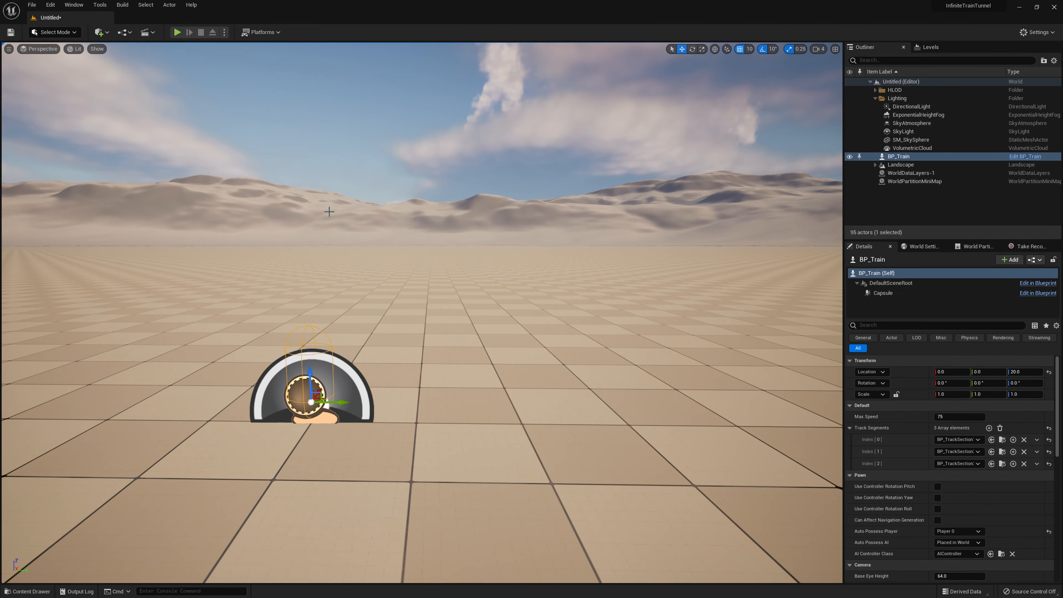
pyautogui.click(177, 32)
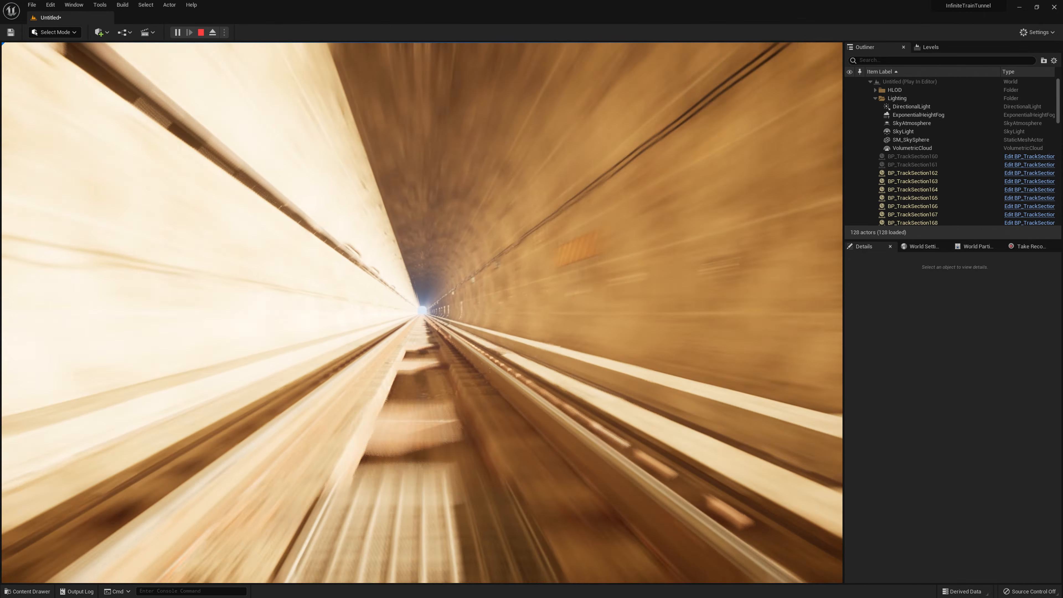
pyautogui.press('Escape')
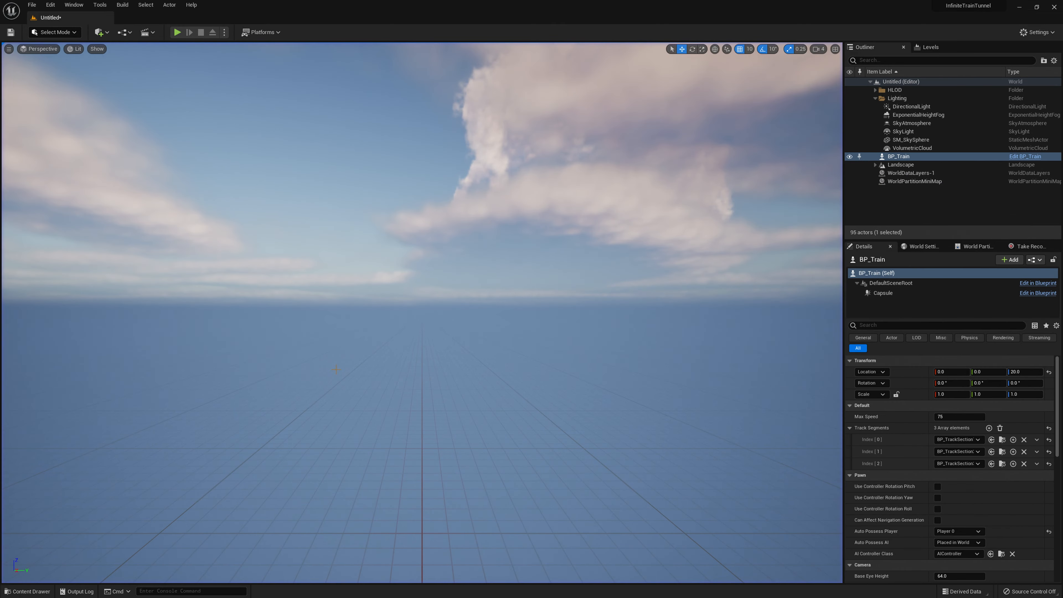
# - Raise BP_Train in the level to Z 80
pyautogui.moveTo(422, 313); pyautogui.dragTo(597, 362, button='right')
pyautogui.press('w')
pyautogui.press('a')
pyautogui.press('w')
pyautogui.press('f')
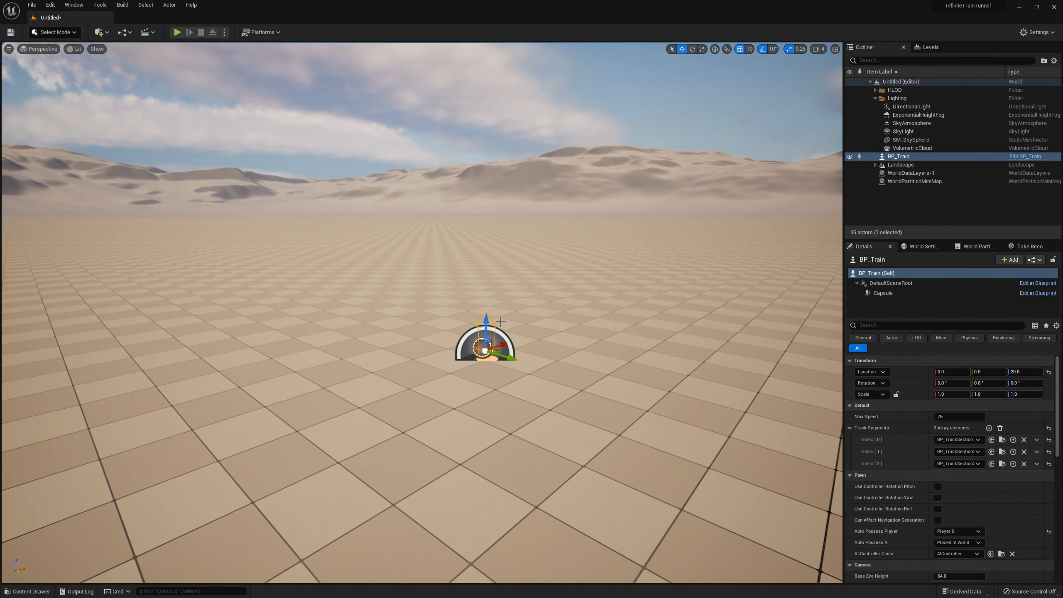
pyautogui.moveTo(486, 303); pyautogui.dragTo(538, 282, button='right')
pyautogui.press('w')
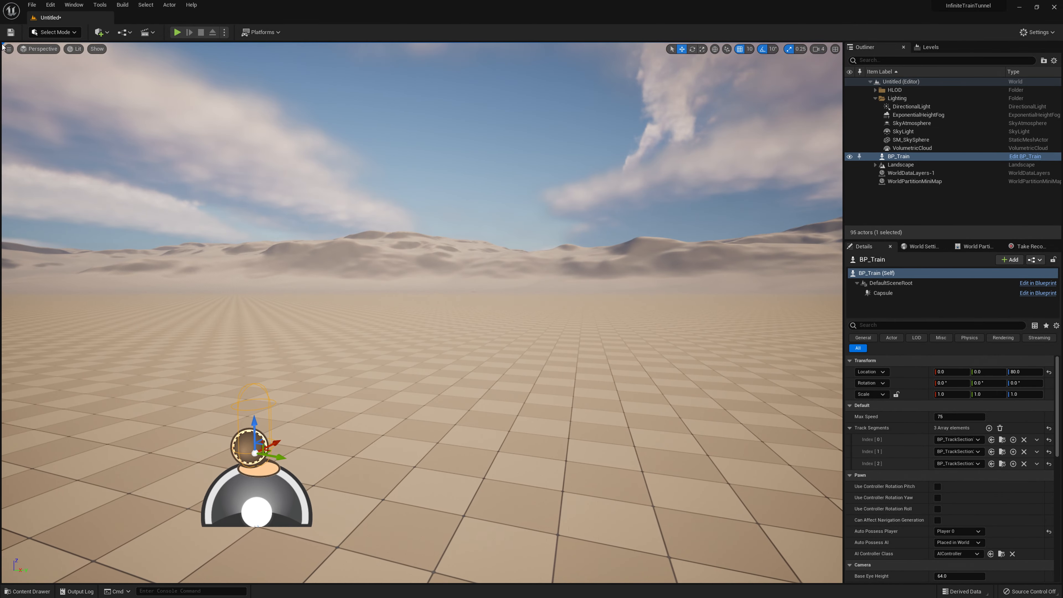
# - Create a Blueprint class named BP_TrackLight in the InfiniteTrack folder with BP_TrackSegment as its parent class
pyautogui.hotkey('ctrl', 'space')
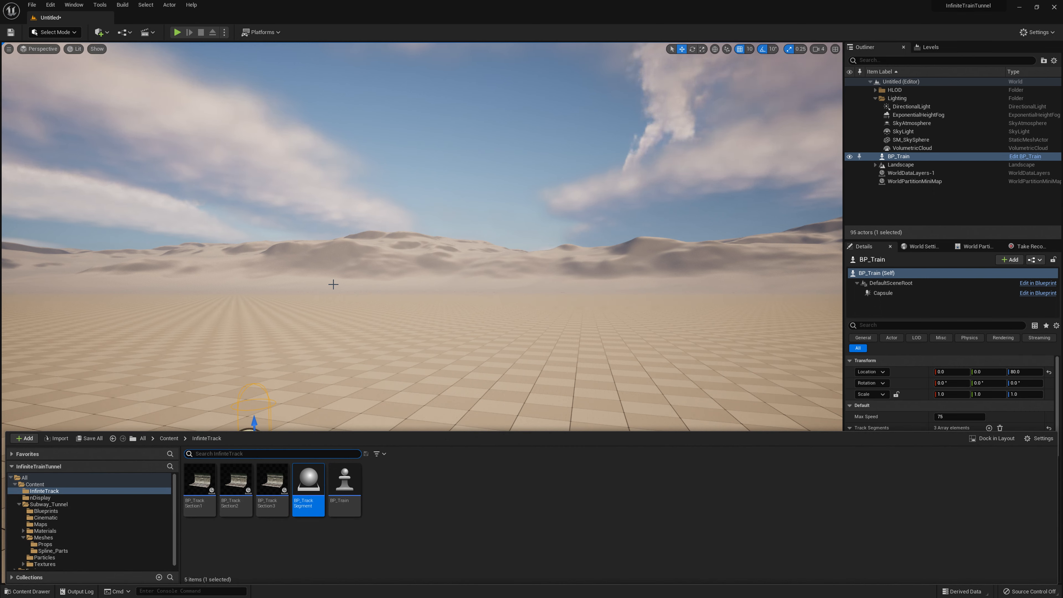
pyautogui.rightClick(443, 515)
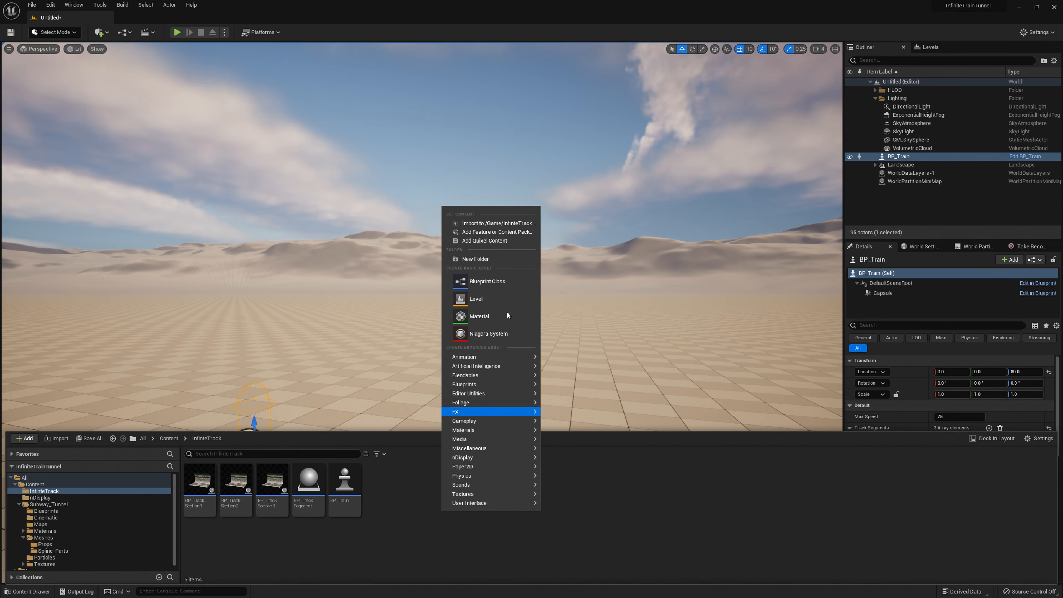
pyautogui.rightClick(320, 488)
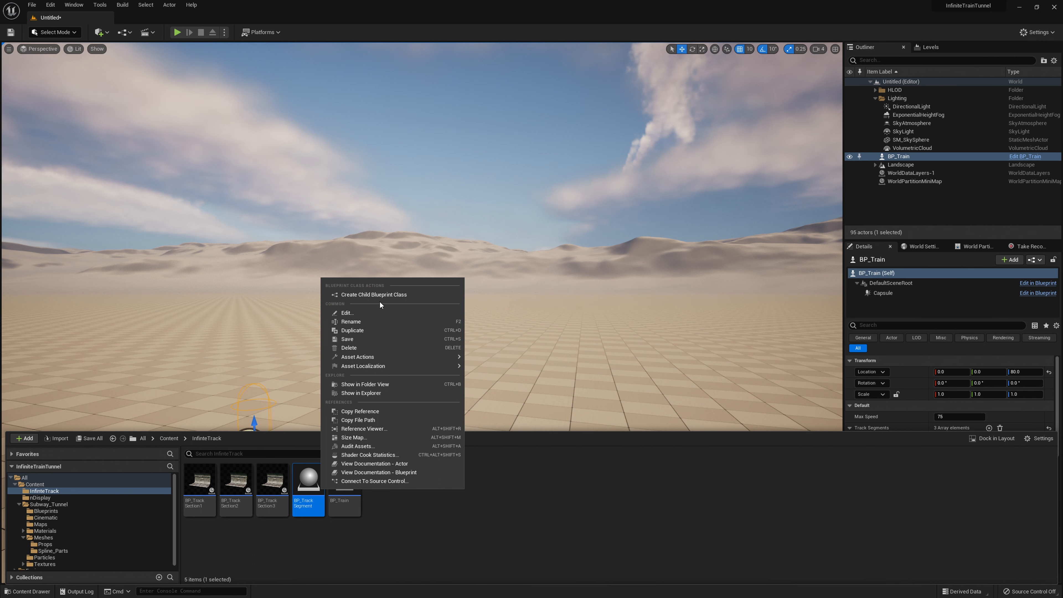
pyautogui.rightClick(467, 528)
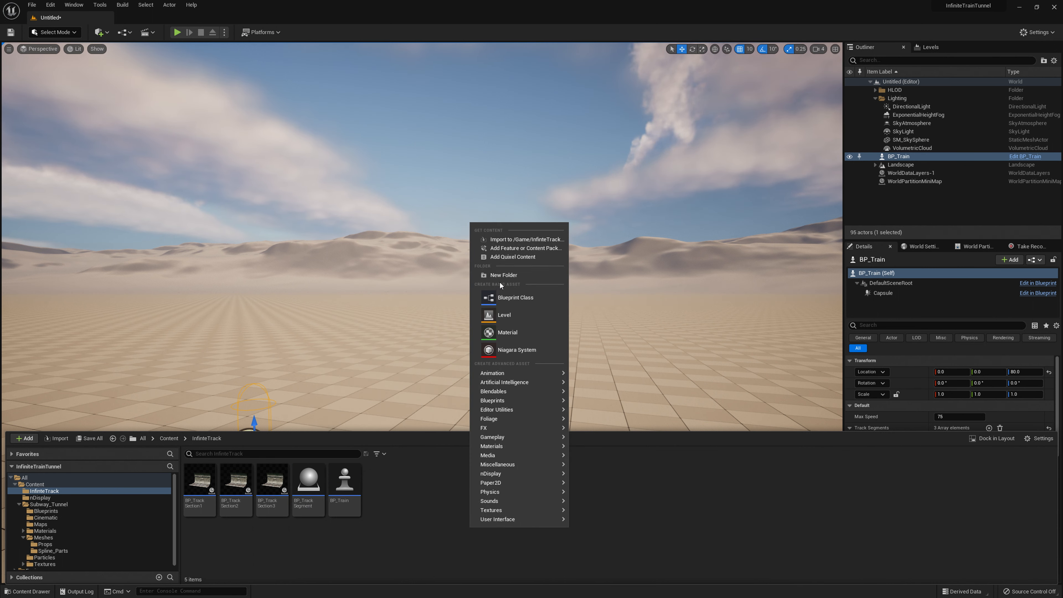
pyautogui.click(506, 297)
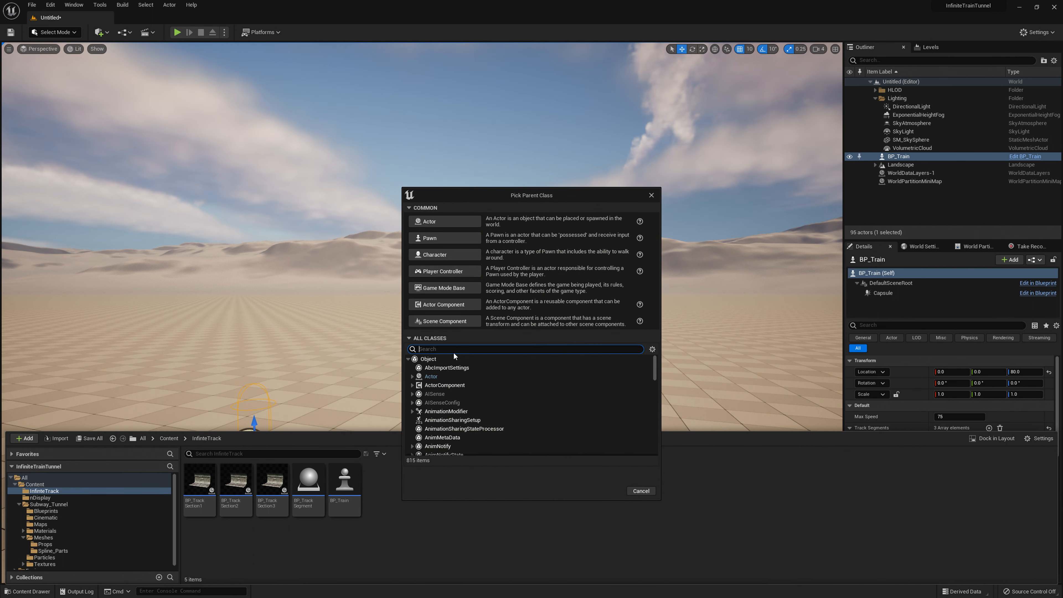
pyautogui.write('BP_Track')
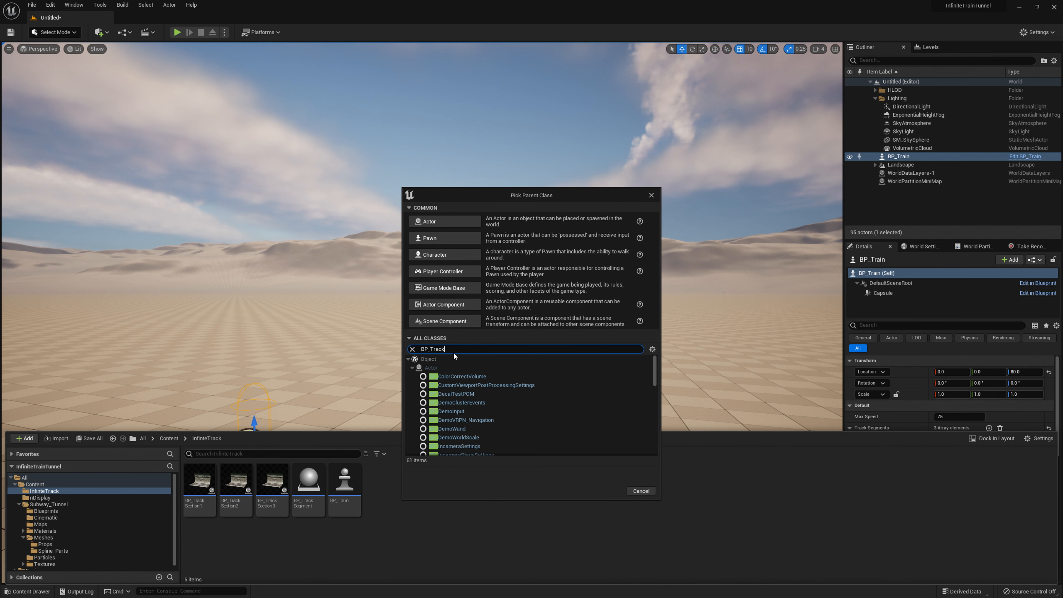
pyautogui.click(458, 376)
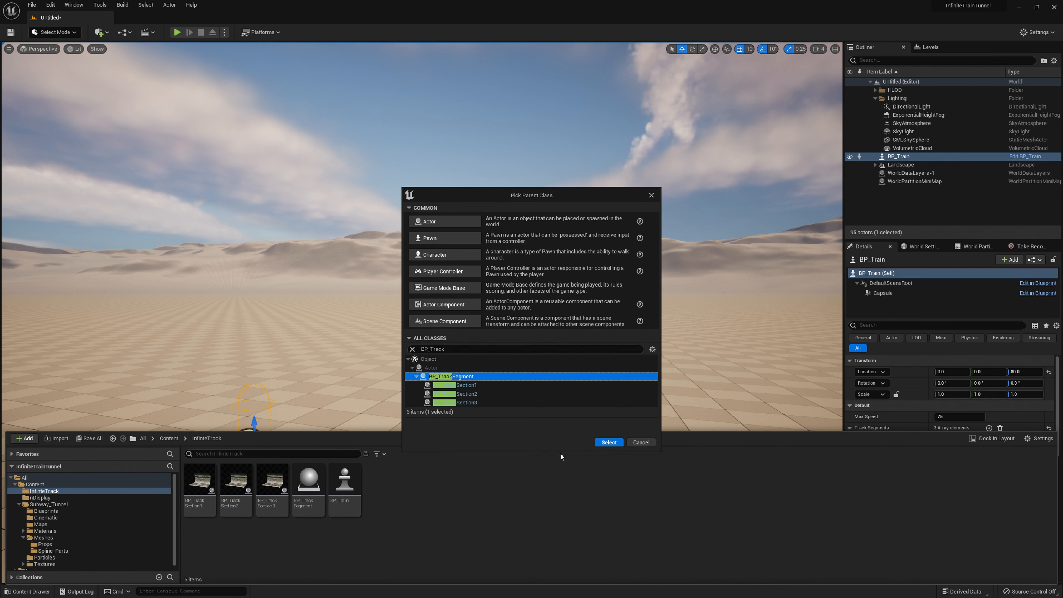
pyautogui.click(623, 443)
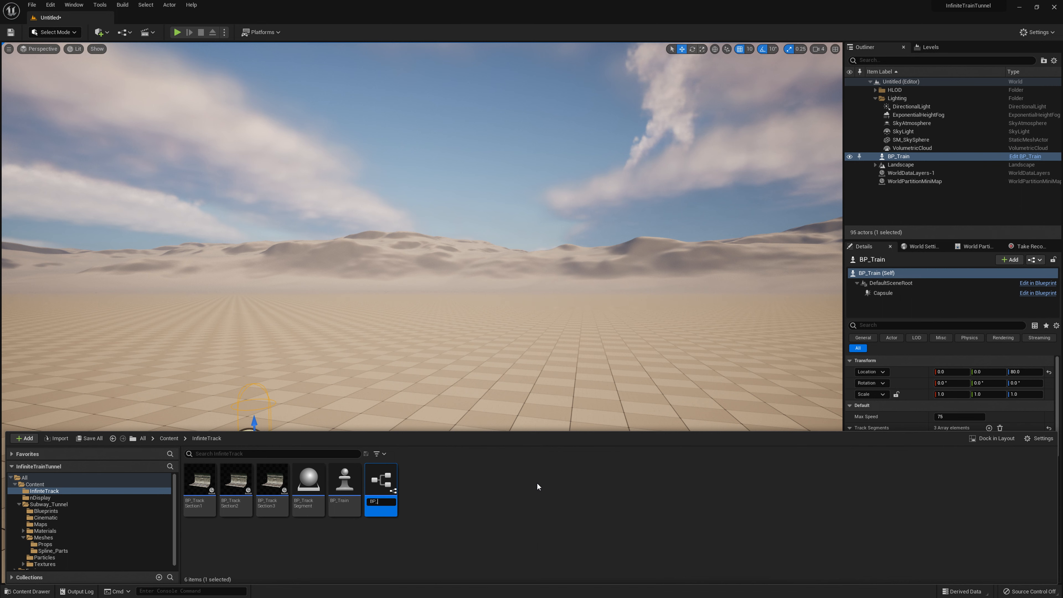
pyautogui.write('ackLight')
pyautogui.press('Return')
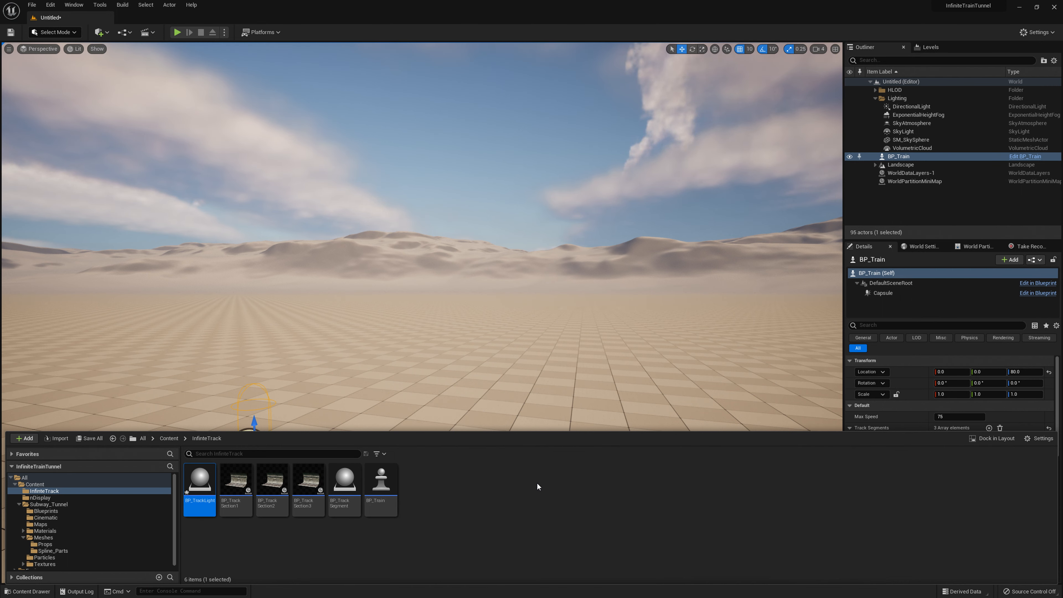
# - Open BP_TrackLight and add the SM_Wall_01b mesh from Subway_Tunnel/Meshes/Spline_Parts to it
pyautogui.doubleClick(206, 504)
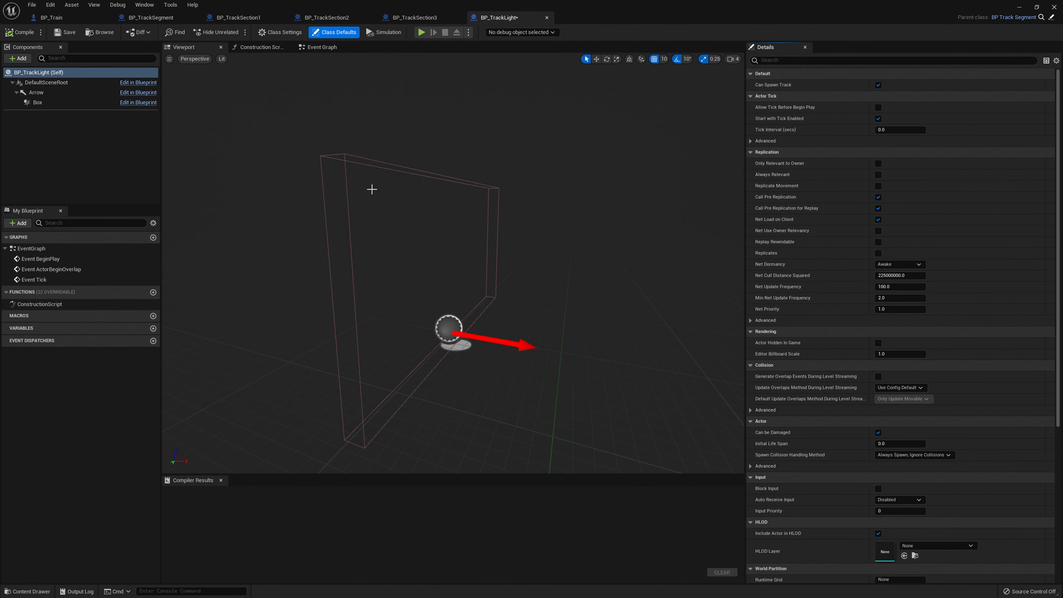
pyautogui.moveTo(372, 189); pyautogui.dragTo(410, 189, button='right')
pyautogui.hotkey('ctrl', 'space')
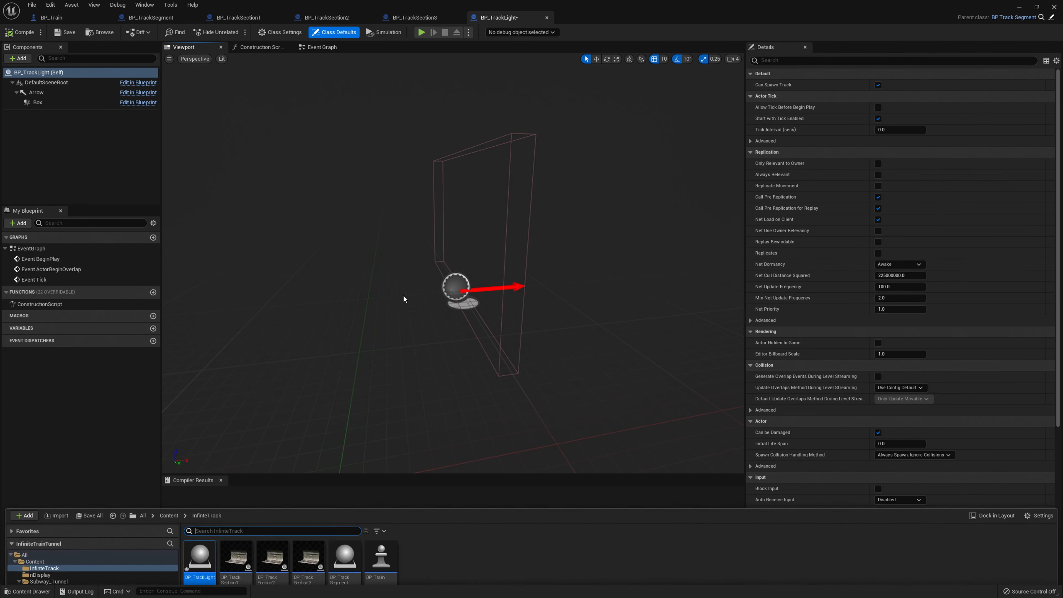
pyautogui.click(170, 417)
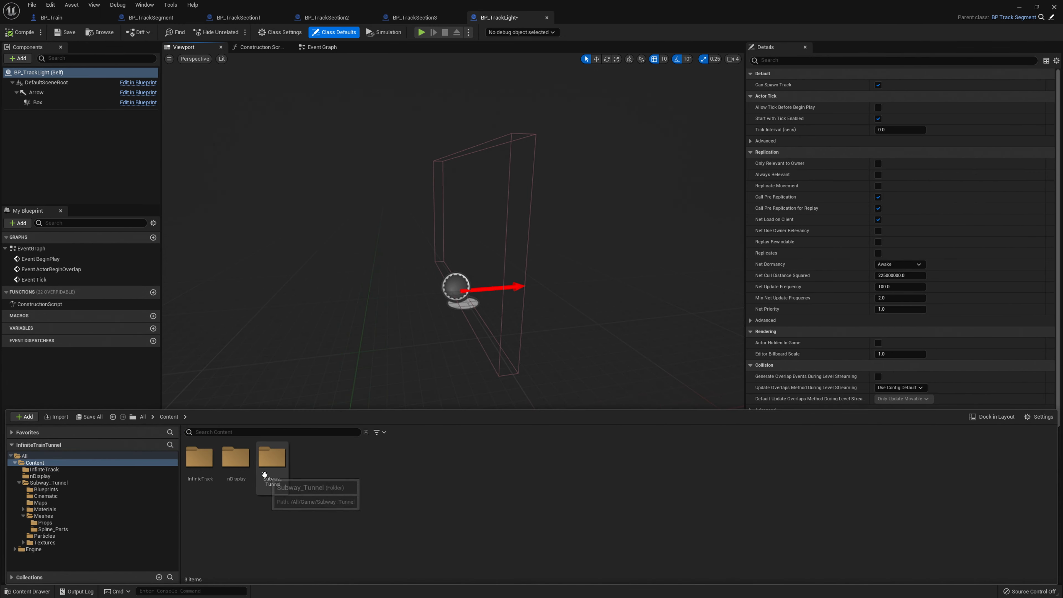
pyautogui.doubleClick(270, 465)
pyautogui.doubleClick(352, 482)
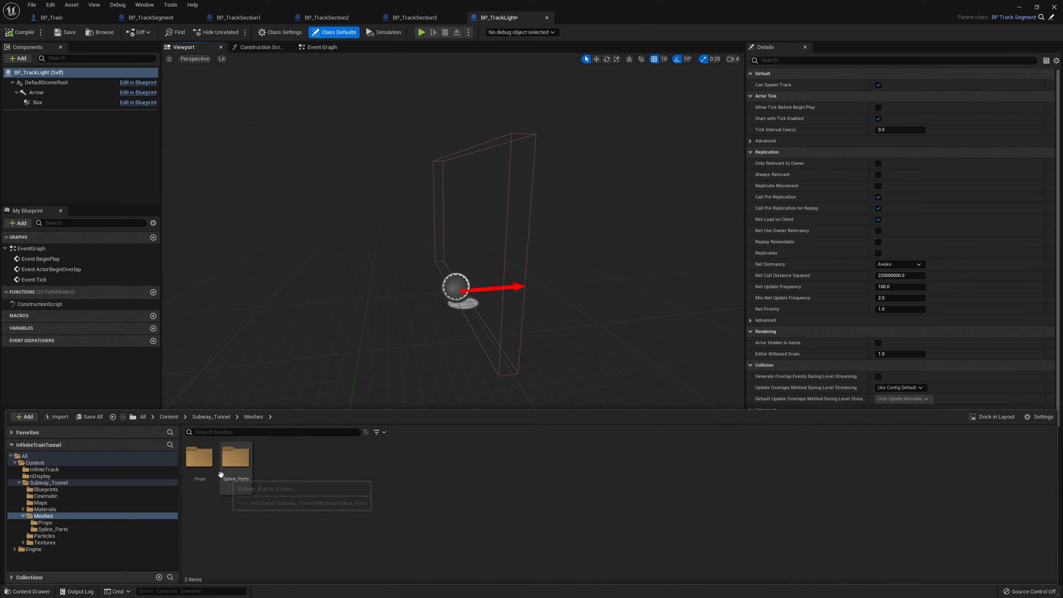
pyautogui.doubleClick(235, 467)
pyautogui.moveTo(334, 516); pyautogui.dragTo(405, 267)
pyautogui.click(405, 267)
# - Rotate SM_Wall_01b 180 degrees about the Z axis so it matches the track direction
pyautogui.moveTo(405, 267); pyautogui.dragTo(368, 268, button='right')
pyautogui.press('e')
pyautogui.moveTo(555, 295); pyautogui.dragTo(465, 295)
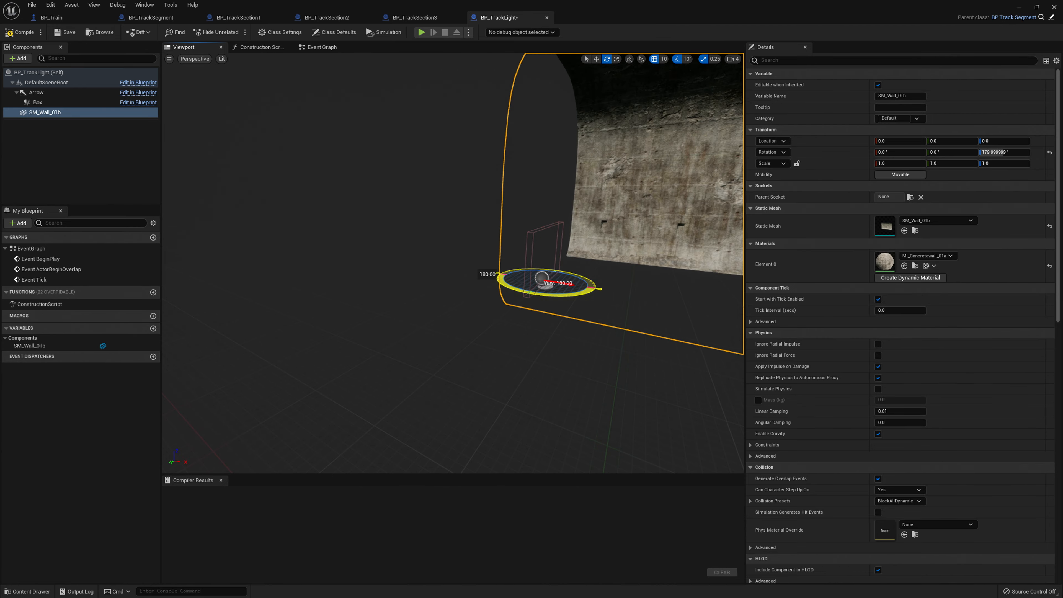
pyautogui.moveTo(554, 295); pyautogui.dragTo(615, 293, button='right')
pyautogui.moveTo(518, 352); pyautogui.dragTo(518, 352, button='right')
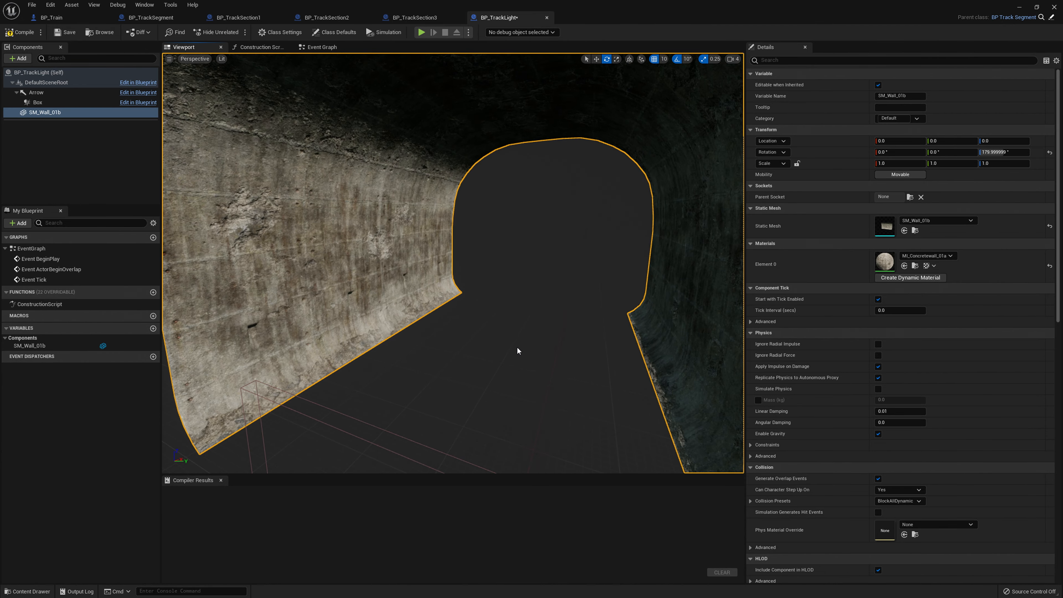
# - Add the SM_Light_01b mesh from Meshes/Props to BP_TrackLight and attach it directly to DefaultSceneRoot
pyautogui.hotkey('ctrl', 'space')
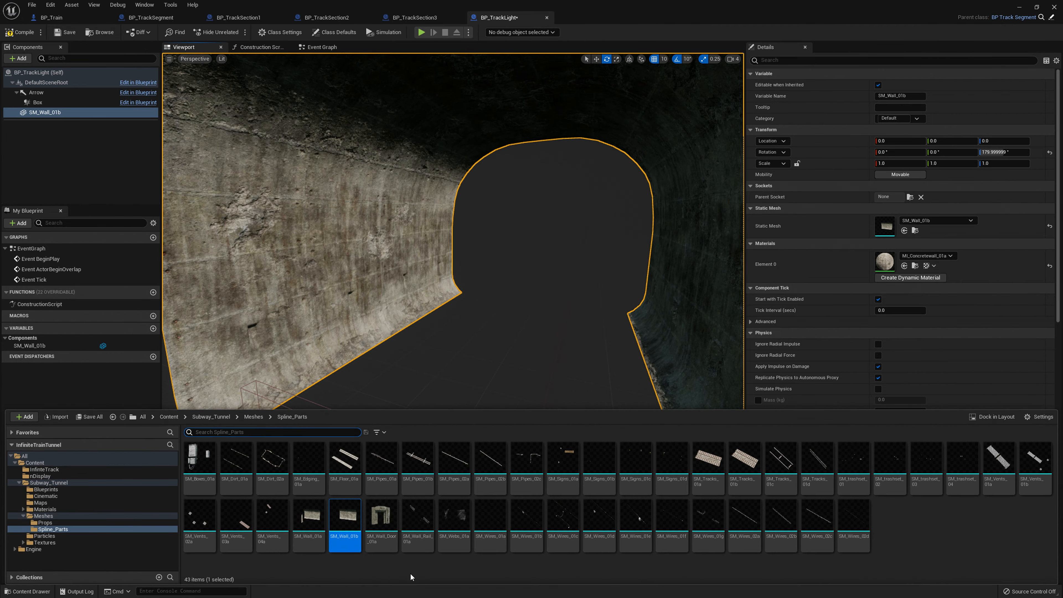
pyautogui.click(252, 417)
pyautogui.doubleClick(201, 461)
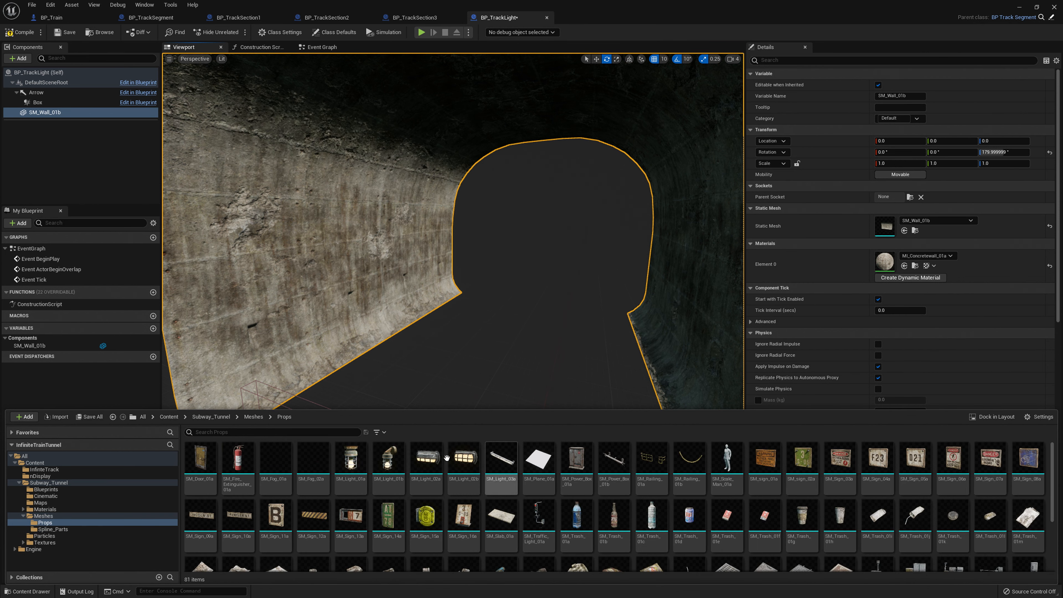
pyautogui.moveTo(389, 458); pyautogui.dragTo(30, 133)
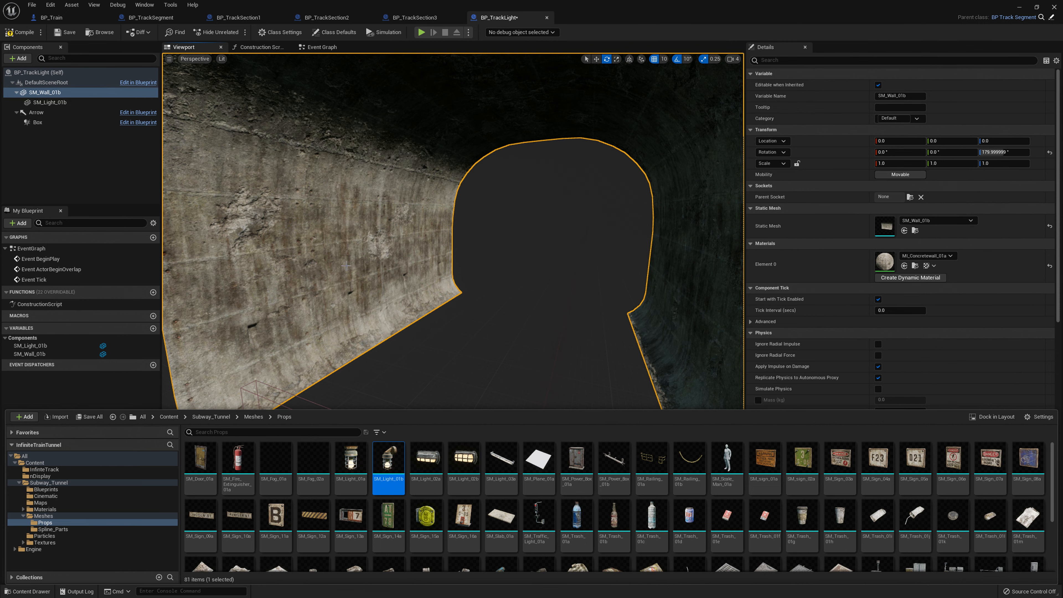
pyautogui.moveTo(346, 265); pyautogui.dragTo(314, 272, button='right')
pyautogui.moveTo(52, 104); pyautogui.dragTo(51, 82)
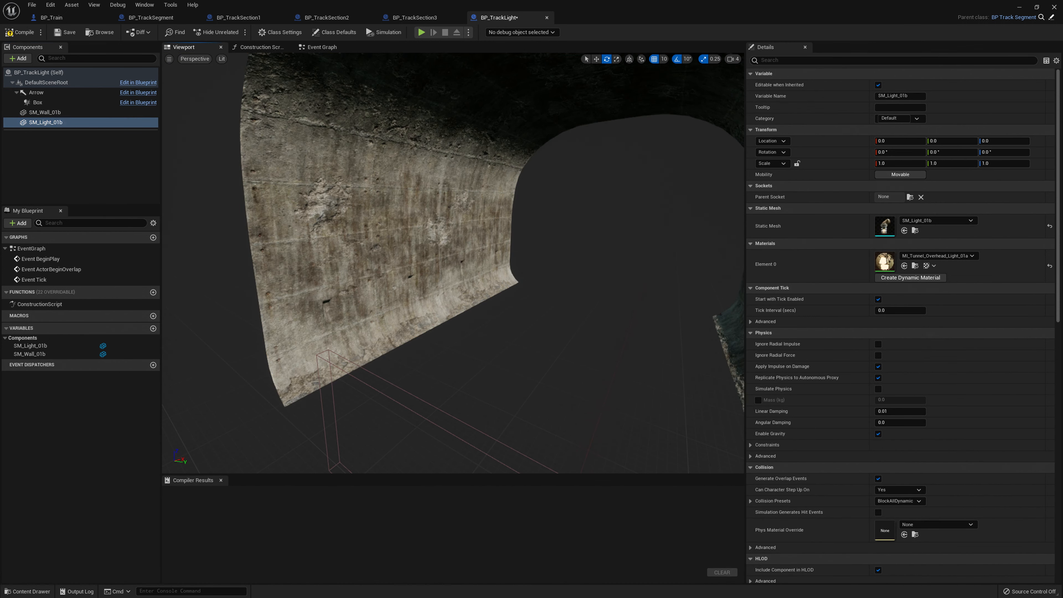
# - Mount SM_Light_01b on the tunnel wall at about X 360, Y -300, Z 270, rotated -90 degrees about Z
pyautogui.moveTo(325, 302)
pyautogui.mouseDown(button='right')
pyautogui.moveTo(379, 341)
pyautogui.moveTo(327, 301)
pyautogui.moveTo(389, 296)
pyautogui.moveTo(314, 315)
pyautogui.mouseUp(button='right')
pyautogui.moveTo(376, 389); pyautogui.dragTo(358, 405, button='right')
pyautogui.moveTo(382, 379); pyautogui.dragTo(315, 214)
pyautogui.press('r')
pyautogui.moveTo(314, 213); pyautogui.dragTo(344, 190, button='right')
pyautogui.moveTo(284, 249); pyautogui.dragTo(325, 84)
pyautogui.moveTo(384, 227)
pyautogui.mouseDown(button='right')
pyautogui.moveTo(378, 214)
pyautogui.moveTo(384, 227)
pyautogui.mouseUp(button='right')
pyautogui.press('w')
pyautogui.moveTo(374, 271); pyautogui.dragTo(350, 262)
pyautogui.moveTo(570, 323); pyautogui.dragTo(528, 331, button='right')
# - Add a Point Light component under SM_Light_01b and reset its location and rotation to the lamp's origin
pyautogui.click(22, 58)
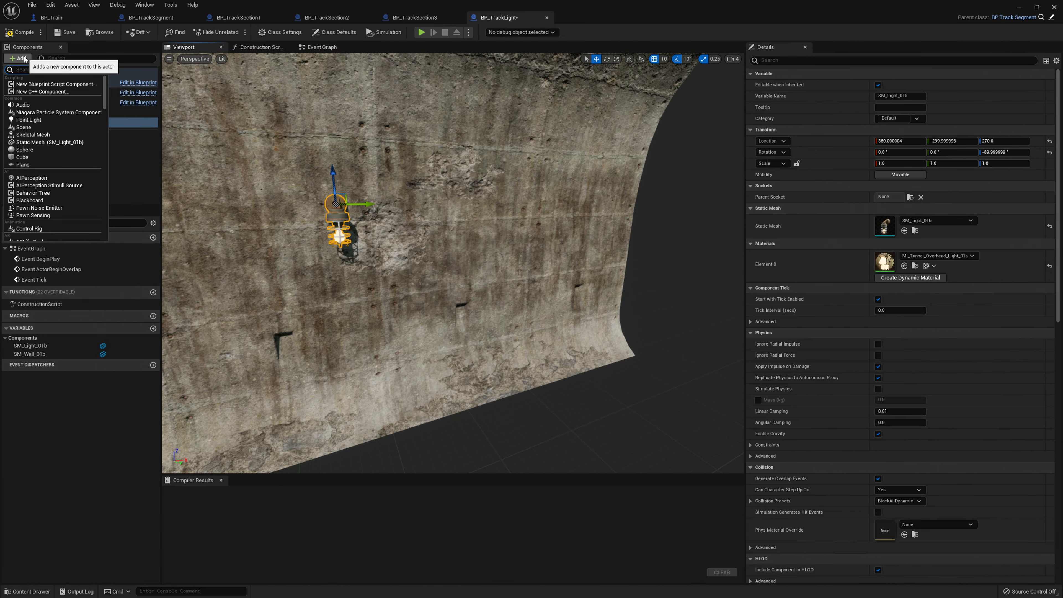
pyautogui.write('Poin')
pyautogui.press('Return')
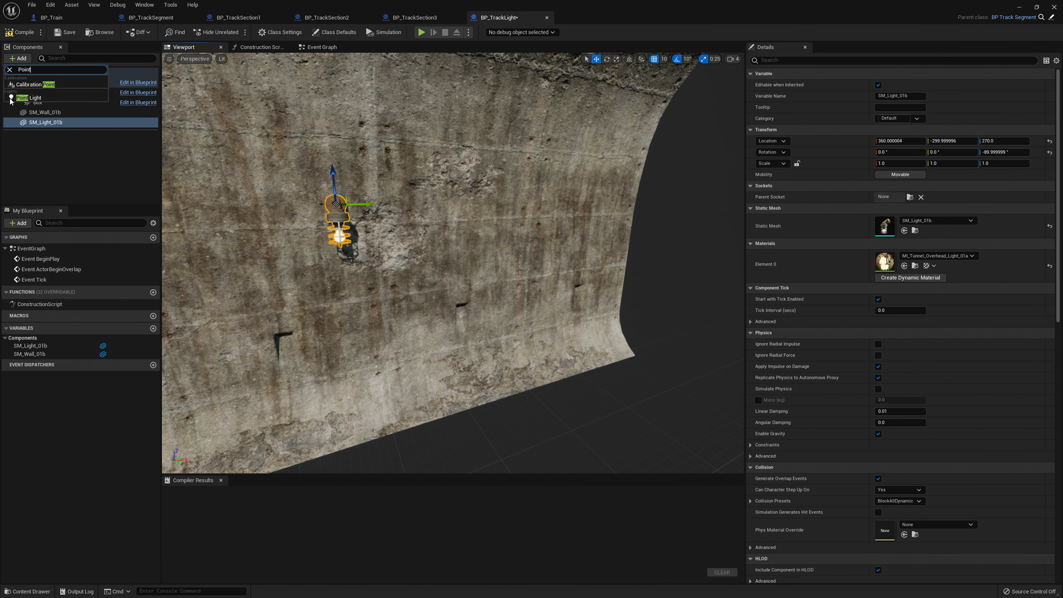
pyautogui.moveTo(541, 416); pyautogui.dragTo(624, 447, button='right')
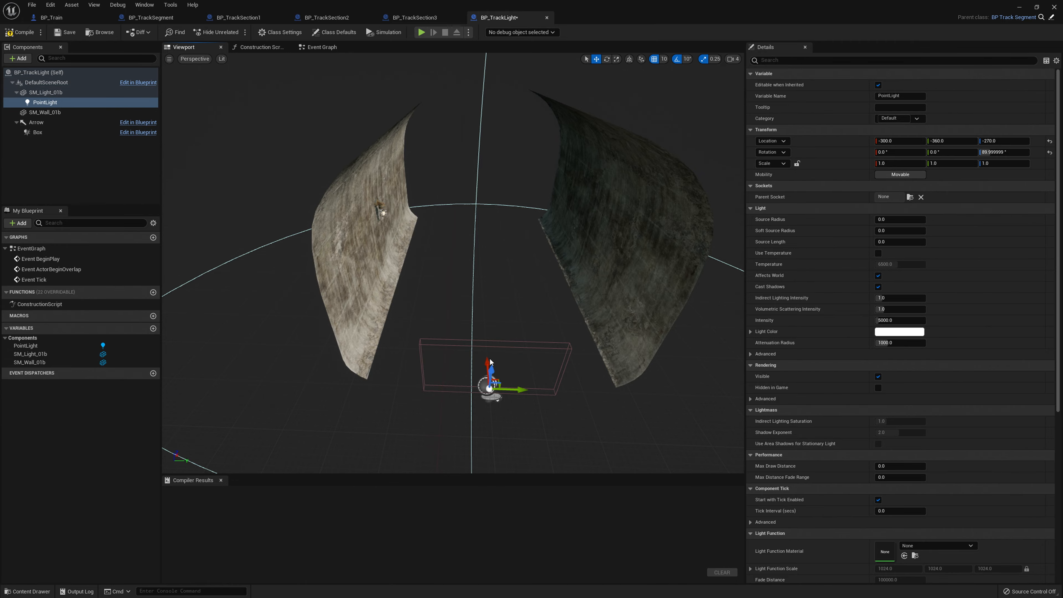
pyautogui.click(1051, 141)
pyautogui.click(1051, 152)
# - Move the point light to the lamp's bulb, at X -30, Y 0, Z -40 relative to SM_Light_01b
pyautogui.press('w')
pyautogui.moveTo(380, 195); pyautogui.dragTo(358, 167, button='right')
pyautogui.moveTo(392, 211); pyautogui.dragTo(436, 275)
pyautogui.press('d')
pyautogui.moveTo(437, 275); pyautogui.dragTo(365, 272, button='right')
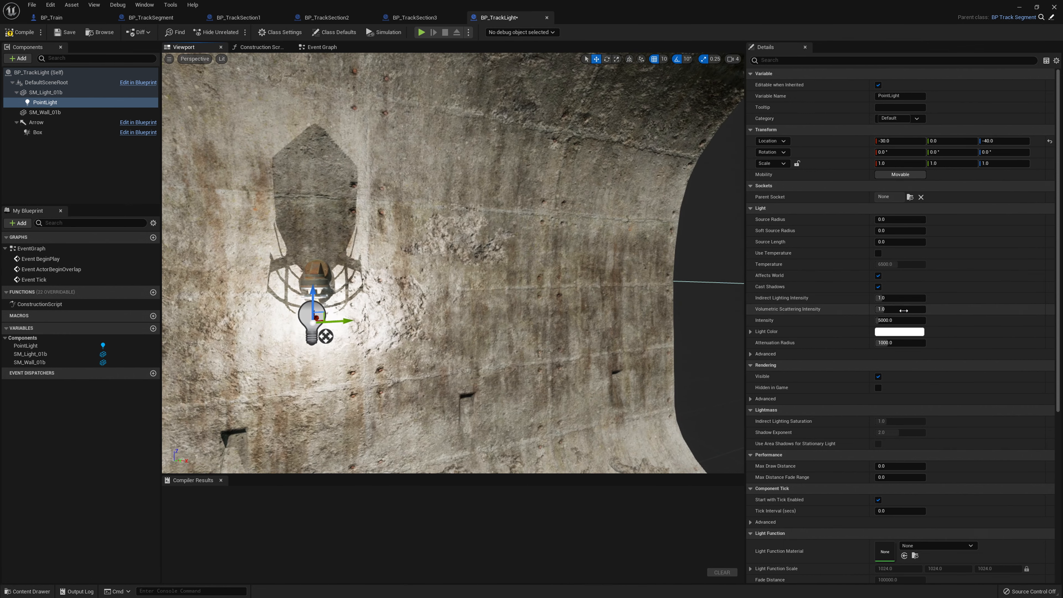
# - Enable Use Temperature on the point light, set its temperature to about 4028, and compile BP_TrackLight
pyautogui.click(879, 253)
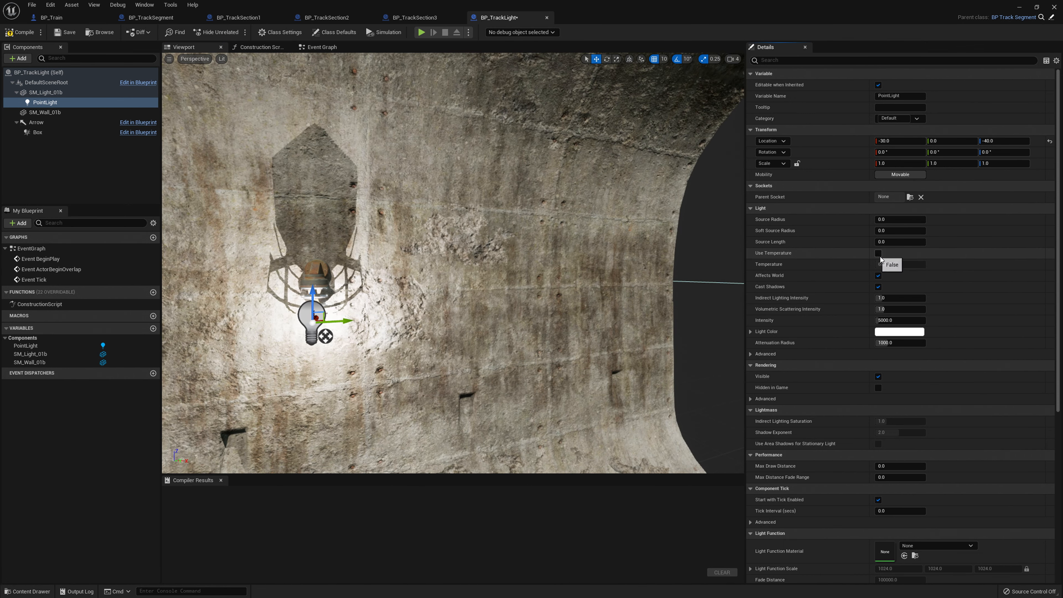
pyautogui.moveTo(882, 264); pyautogui.dragTo(858, 264)
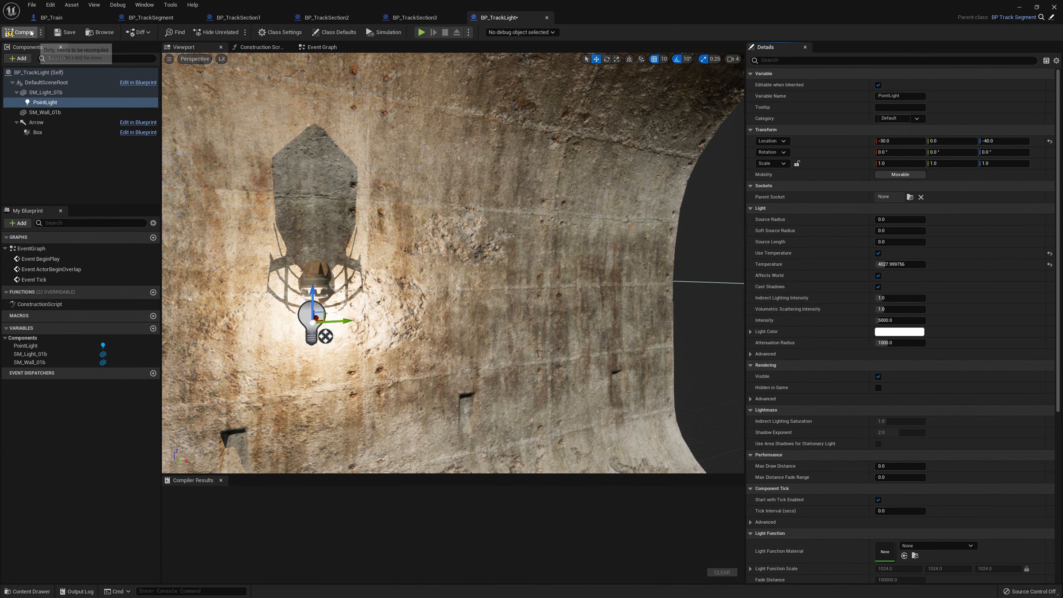
pyautogui.click(20, 32)
# - Delete the SM_Wall_01b reference wall from BP_TrackLight
pyautogui.press('s')
pyautogui.moveTo(485, 162)
pyautogui.mouseDown(button='right')
pyautogui.moveTo(503, 167)
pyautogui.moveTo(481, 165)
pyautogui.mouseUp(button='right')
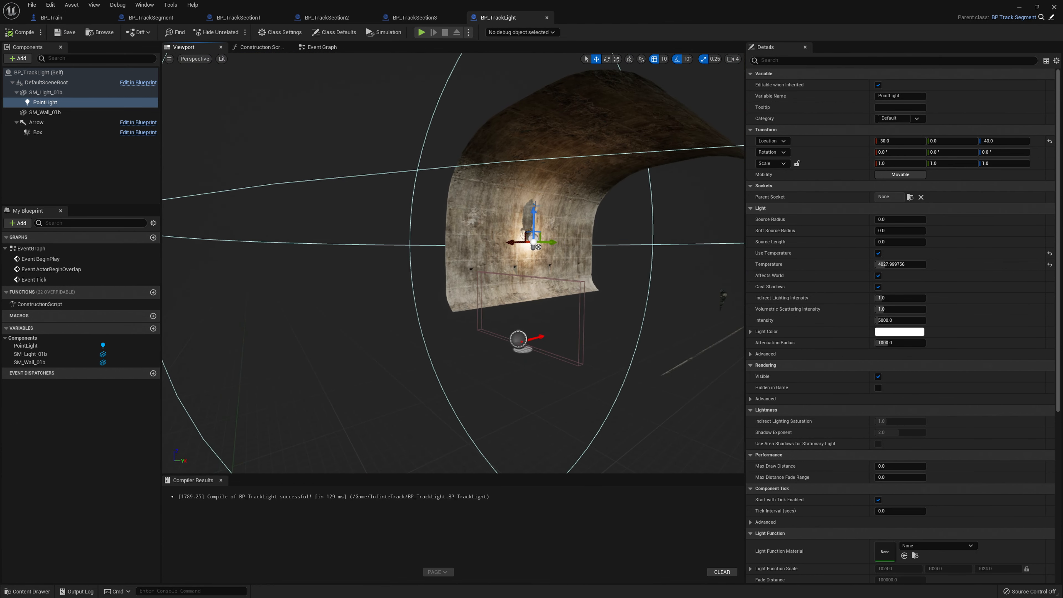
pyautogui.click(485, 162)
pyautogui.press('Delete')
pyautogui.press('w')
pyautogui.moveTo(495, 206); pyautogui.dragTo(544, 193, button='right')
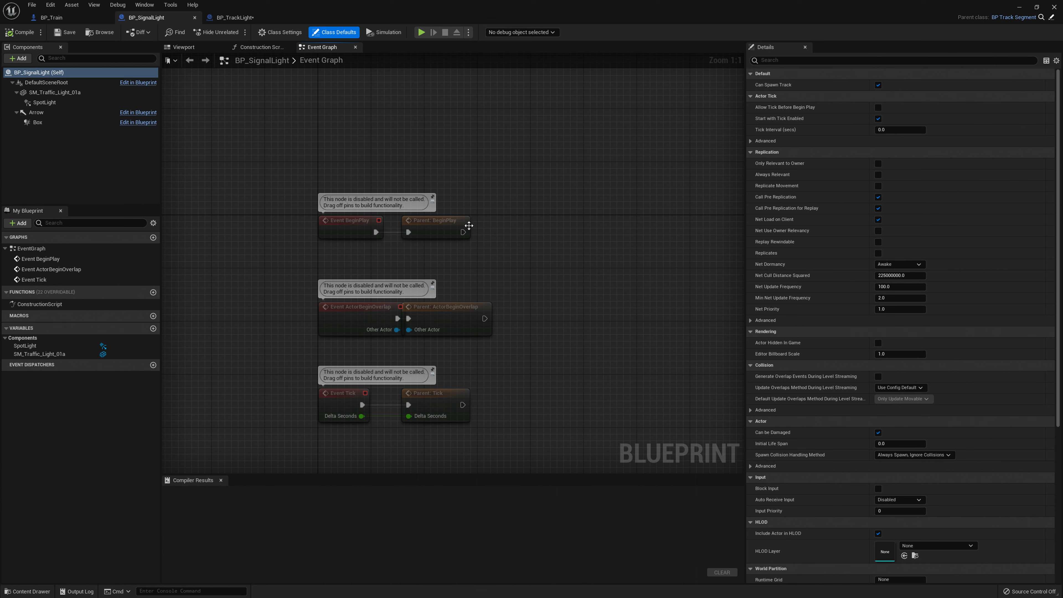
# - Add a Set Can Spawn Track node with its value off after Parent: BeginPlay in BP_SignalLight's event graph, and compile
pyautogui.moveTo(507, 233); pyautogui.dragTo(508, 233)
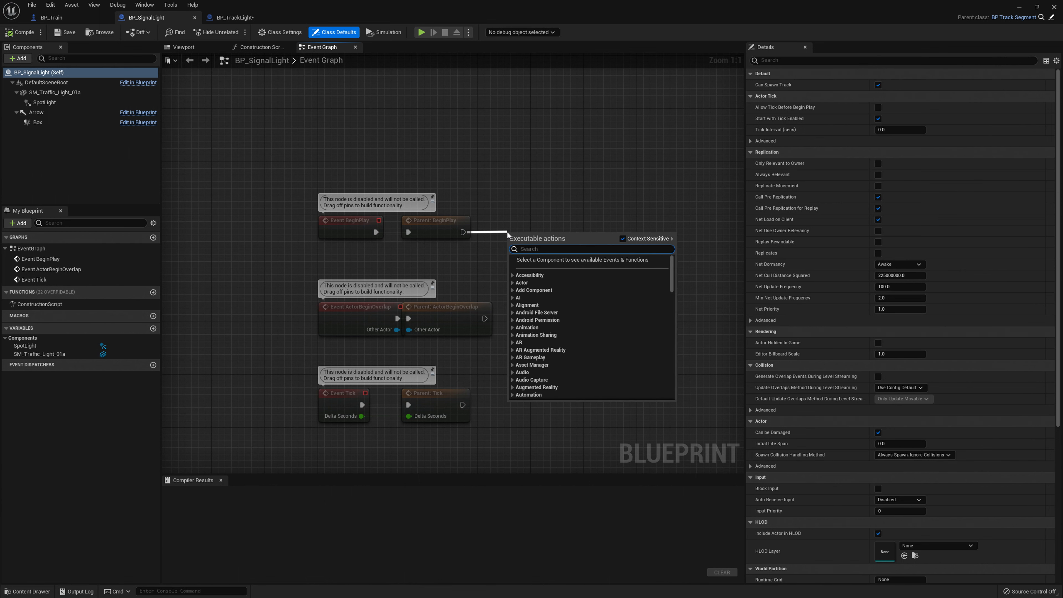
pyautogui.write('s')
pyautogui.press('BackSpace')
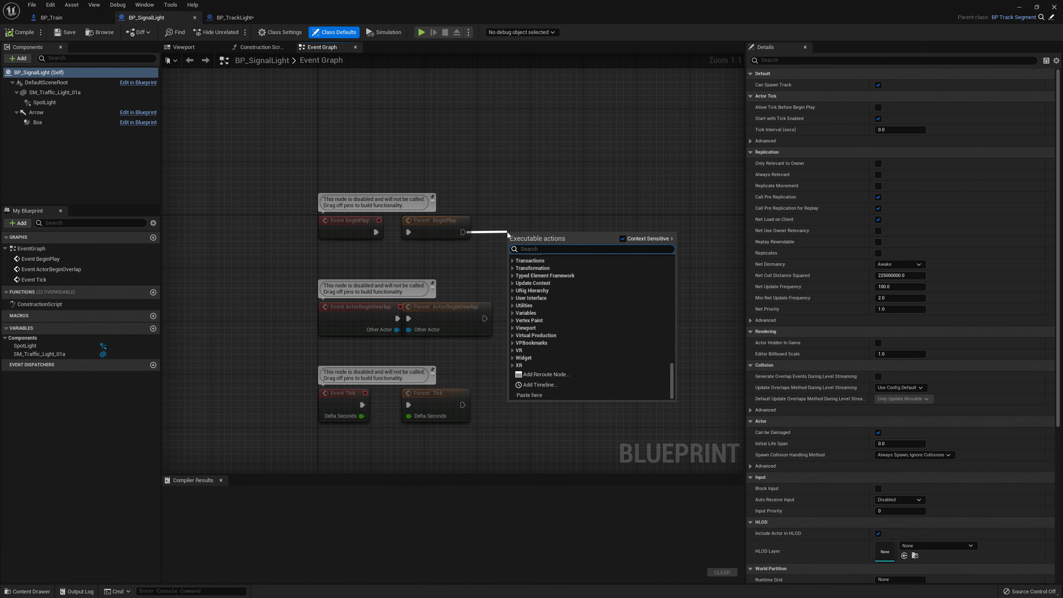
pyautogui.write('set v')
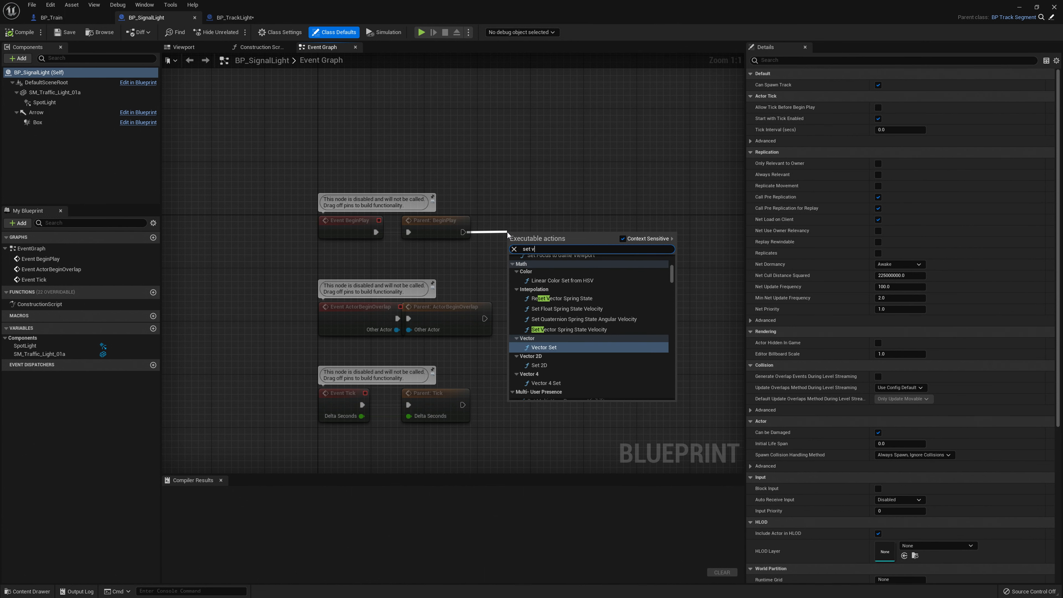
pyautogui.press('BackSpace')
pyautogui.write('canspaw')
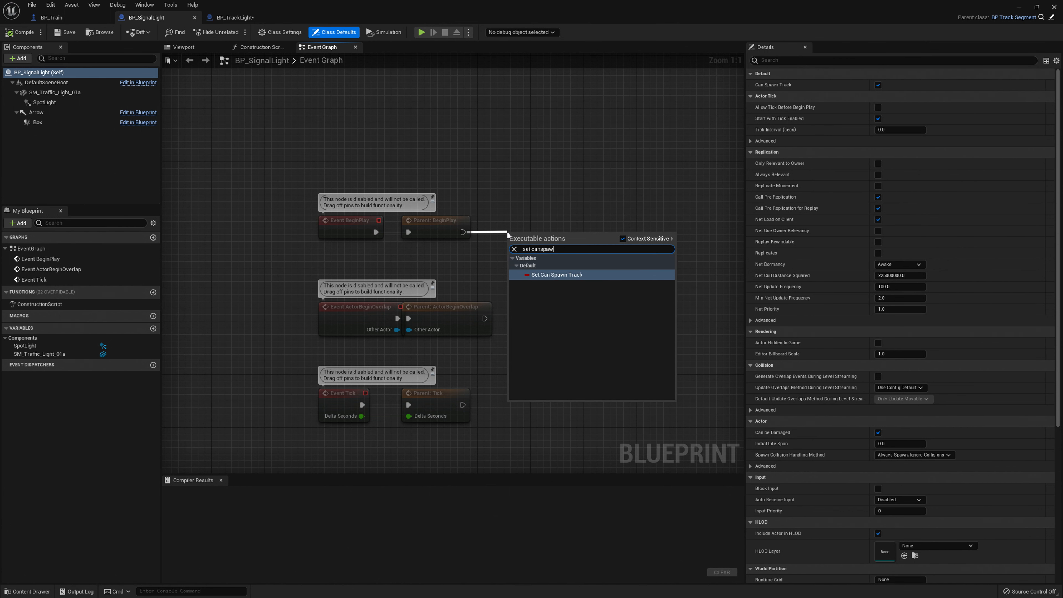
pyautogui.press('Return')
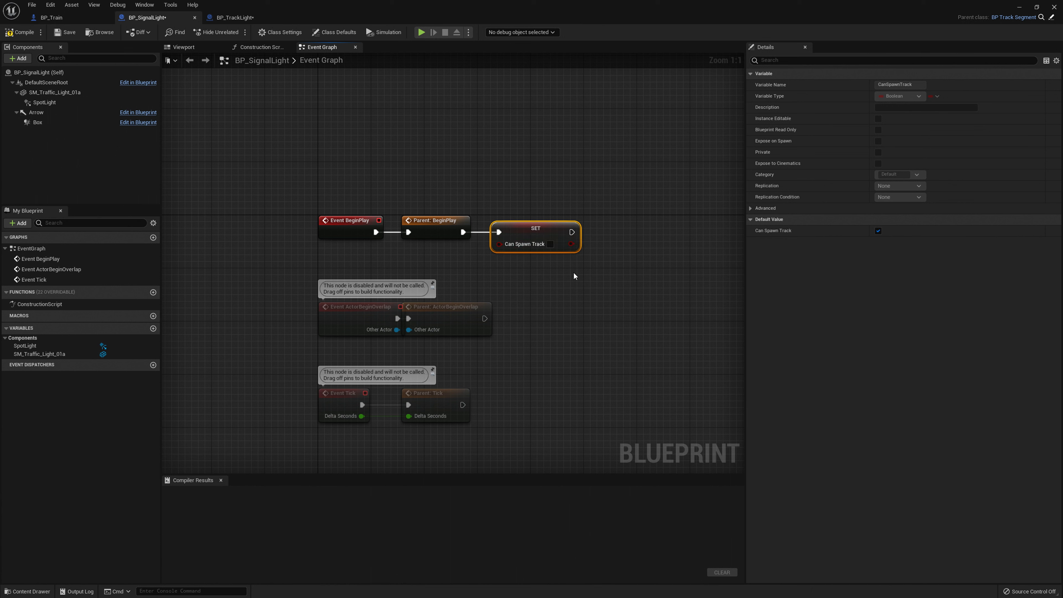
pyautogui.click(23, 36)
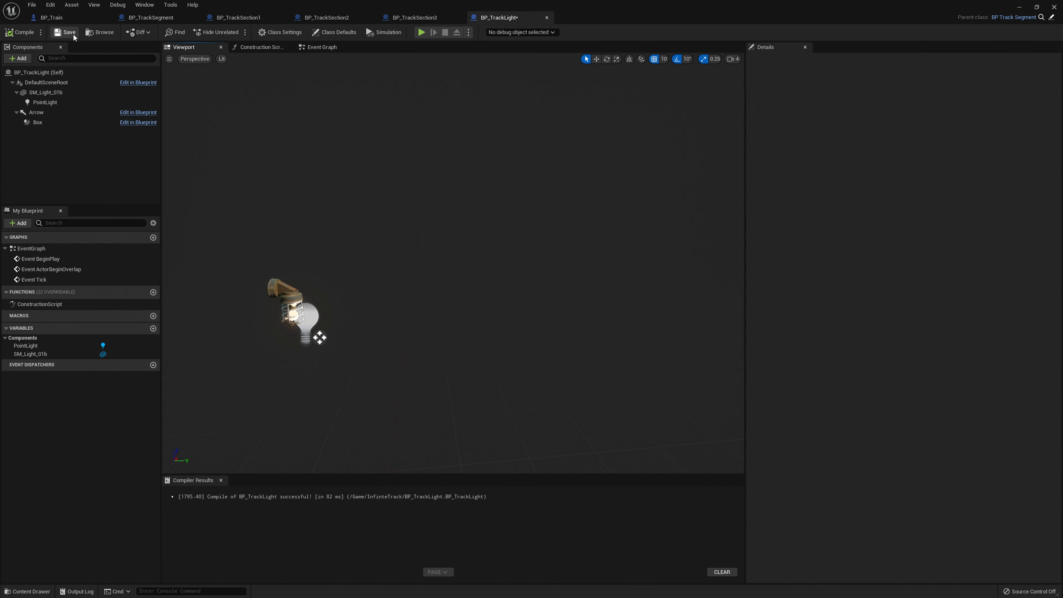
# - Open the BP_Train blueprint from the InfiniteTrack content folder and bring up its Spawn Track function graph
pyautogui.click(1021, 8)
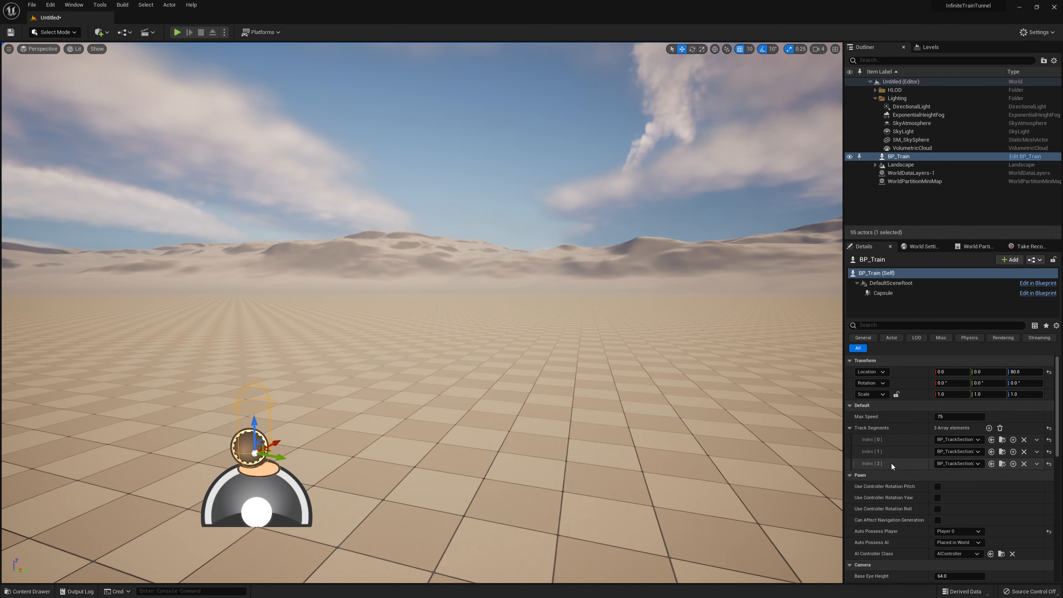
pyautogui.press('s')
pyautogui.moveTo(547, 383); pyautogui.dragTo(552, 387, button='right')
pyautogui.press('w')
pyautogui.hotkey('ctrl', 'space')
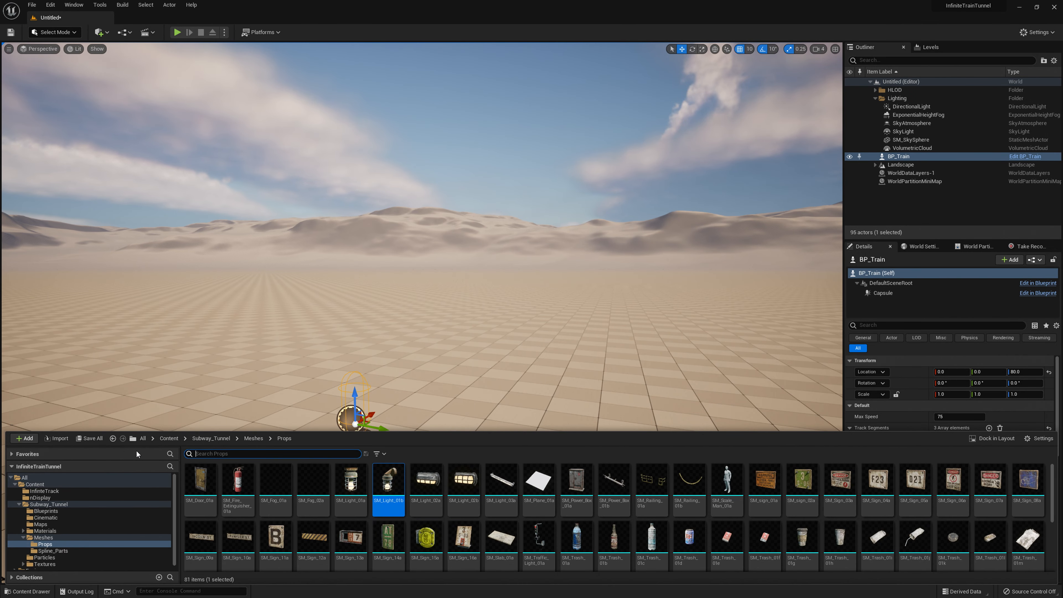
pyautogui.click(169, 438)
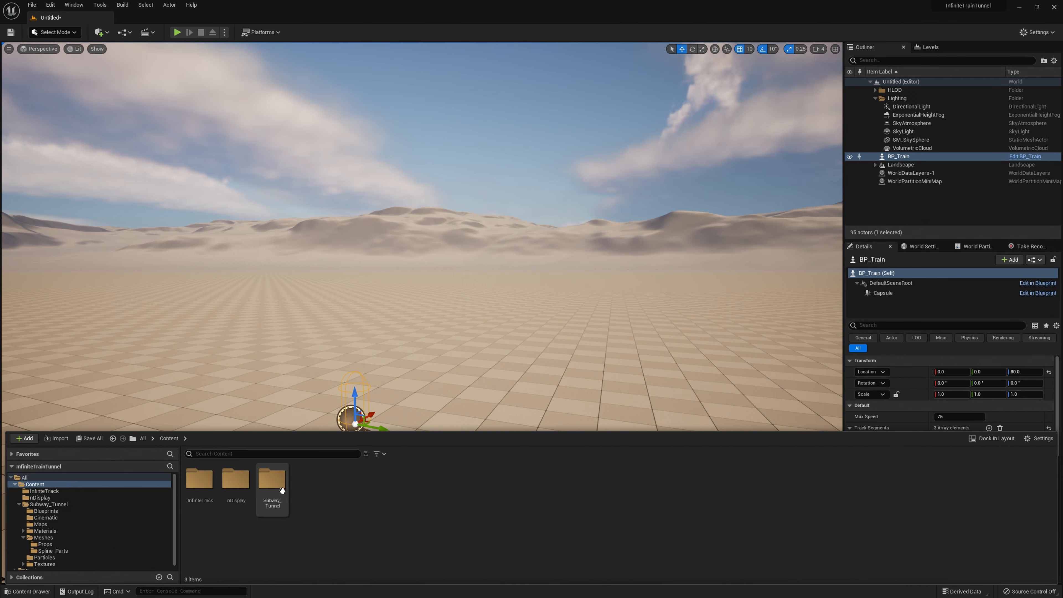
pyautogui.doubleClick(200, 480)
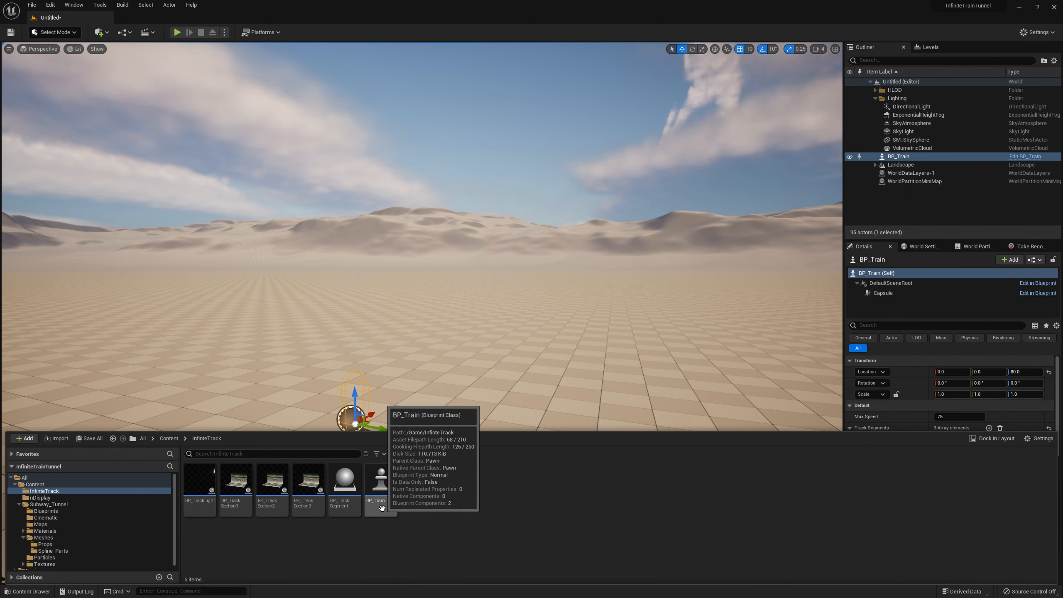
pyautogui.doubleClick(381, 486)
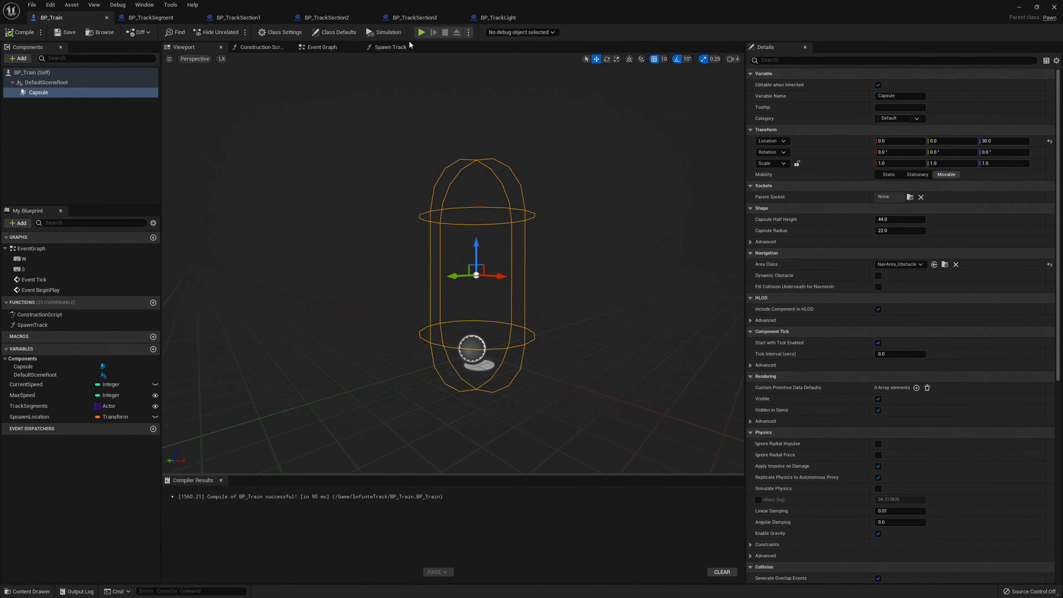
pyautogui.click(391, 46)
# - Insert a Sequence node after the Spawn Track entry and have its Then 1 output run the existing SpawnActor node
pyautogui.moveTo(335, 179); pyautogui.dragTo(629, 153, button='right')
pyautogui.moveTo(278, 190); pyautogui.dragTo(378, 211, button='right')
pyautogui.moveTo(458, 259); pyautogui.dragTo(448, 132)
pyautogui.write('sequ')
pyautogui.press('Return')
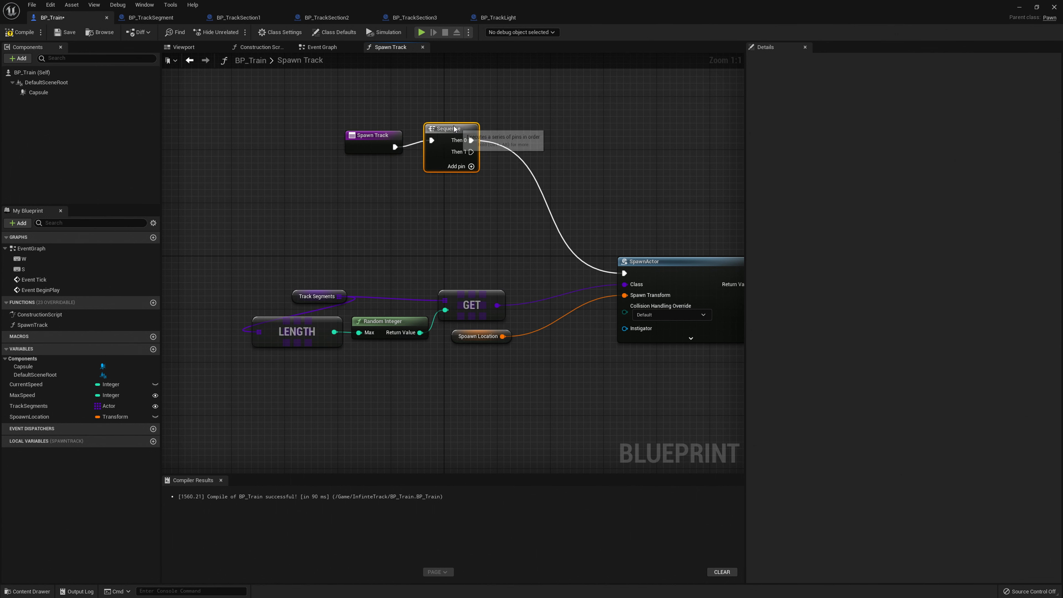
pyautogui.moveTo(523, 266); pyautogui.dragTo(397, 252, button='right')
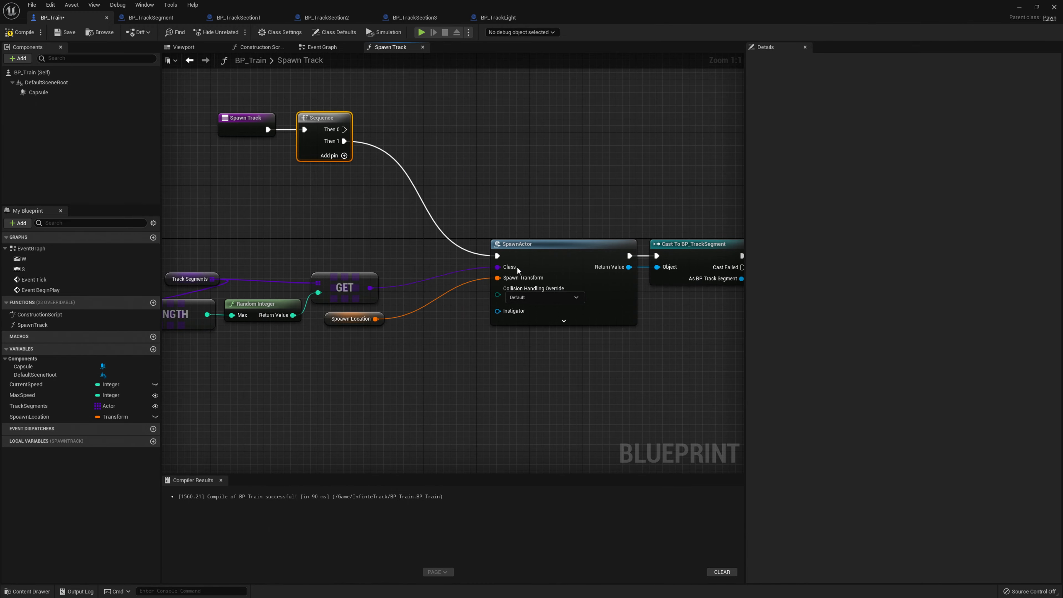
# - Duplicate the SpawnActor node with its Spawn Location variable above the original, and connect the copy to the Sequence's Then 0 output
pyautogui.moveTo(476, 296); pyautogui.dragTo(480, 343, button='right')
pyautogui.moveTo(444, 313); pyautogui.dragTo(374, 360, button='right')
pyautogui.click(468, 347)
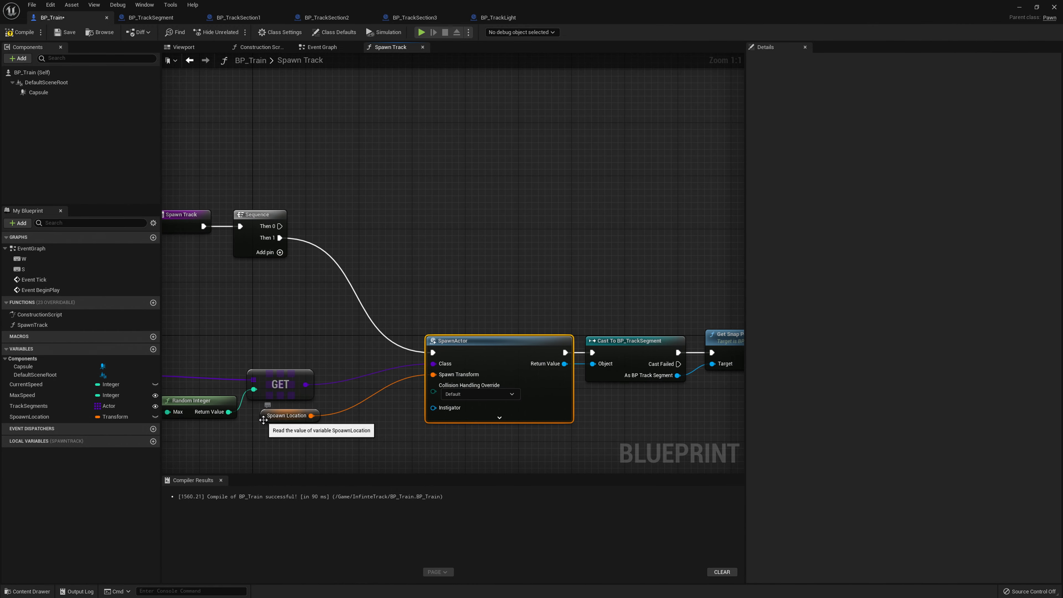
pyautogui.moveTo(265, 419); pyautogui.dragTo(344, 399)
pyautogui.moveTo(460, 427); pyautogui.dragTo(380, 384)
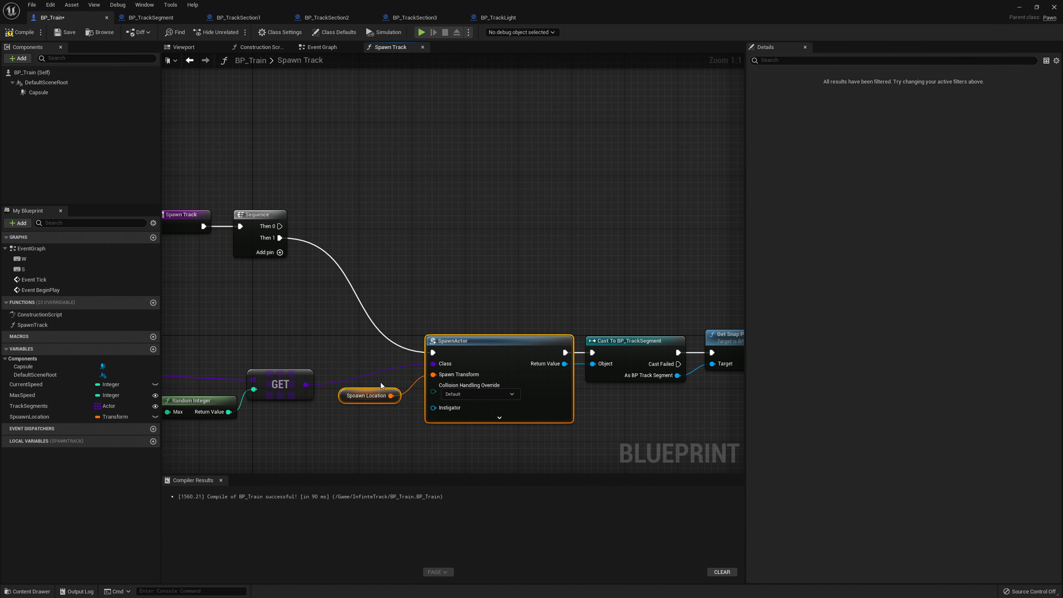
pyautogui.hotkey('ctrl', 'c')
pyautogui.hotkey('ctrl', 'v')
pyautogui.moveTo(280, 227); pyautogui.dragTo(483, 135)
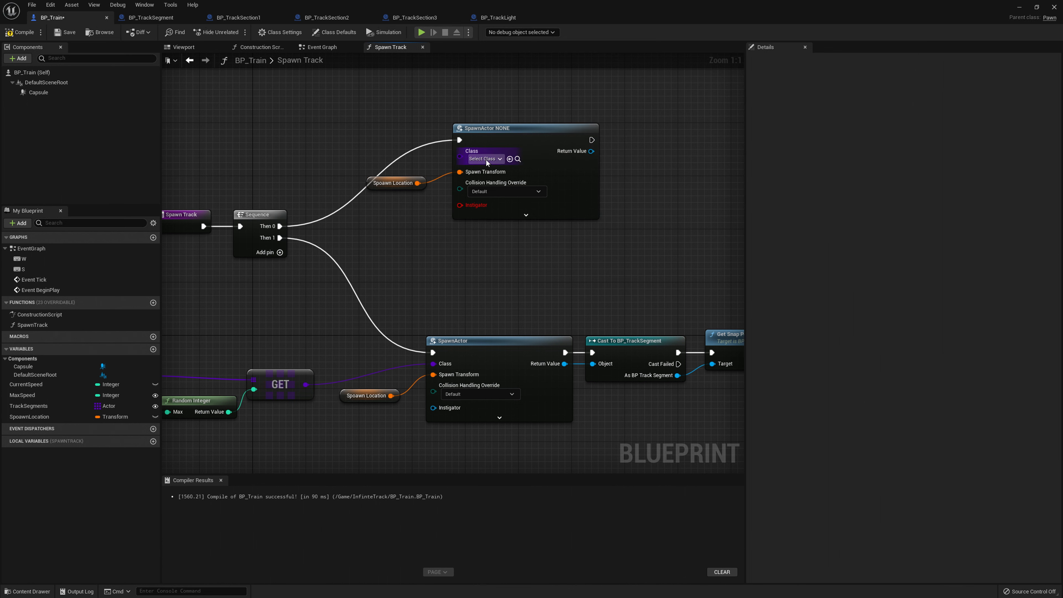
pyautogui.click(491, 161)
pyautogui.write('BP')
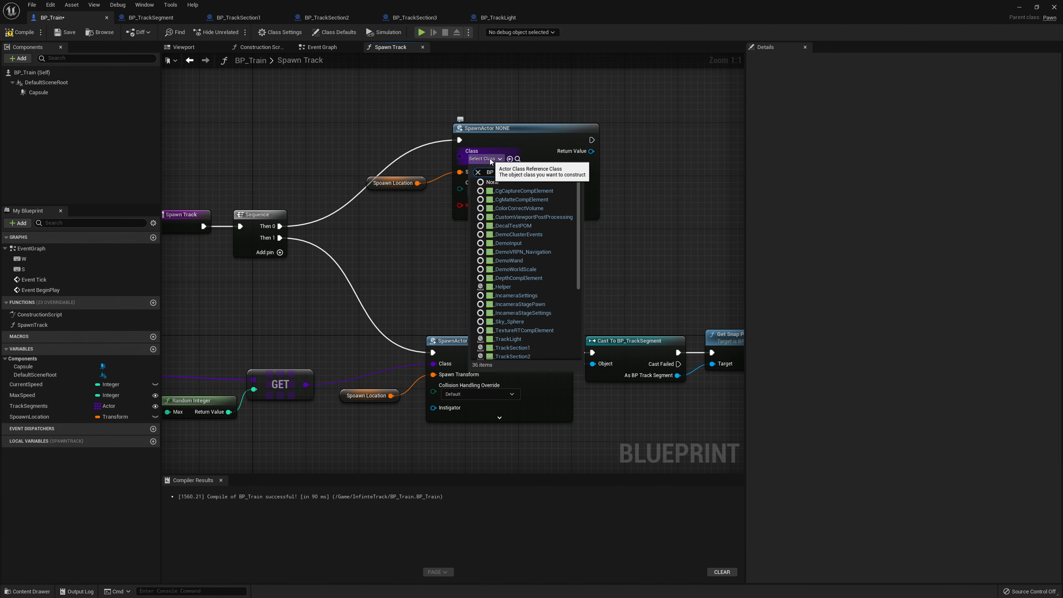
pyautogui.write(' Light')
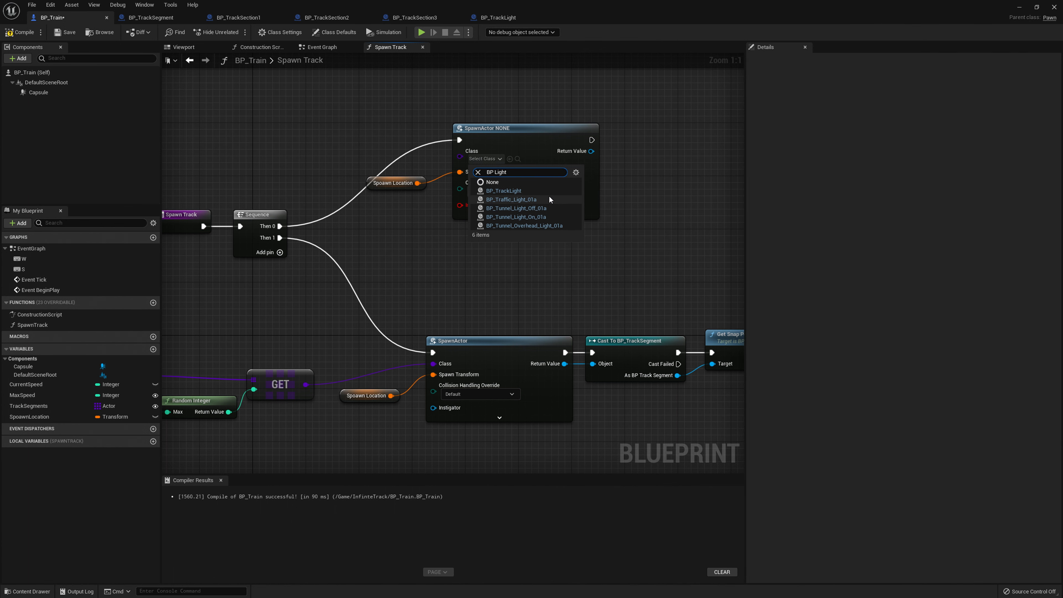
pyautogui.moveTo(420, 322); pyautogui.dragTo(465, 321, button='right')
pyautogui.hotkey('ctrl', 'space')
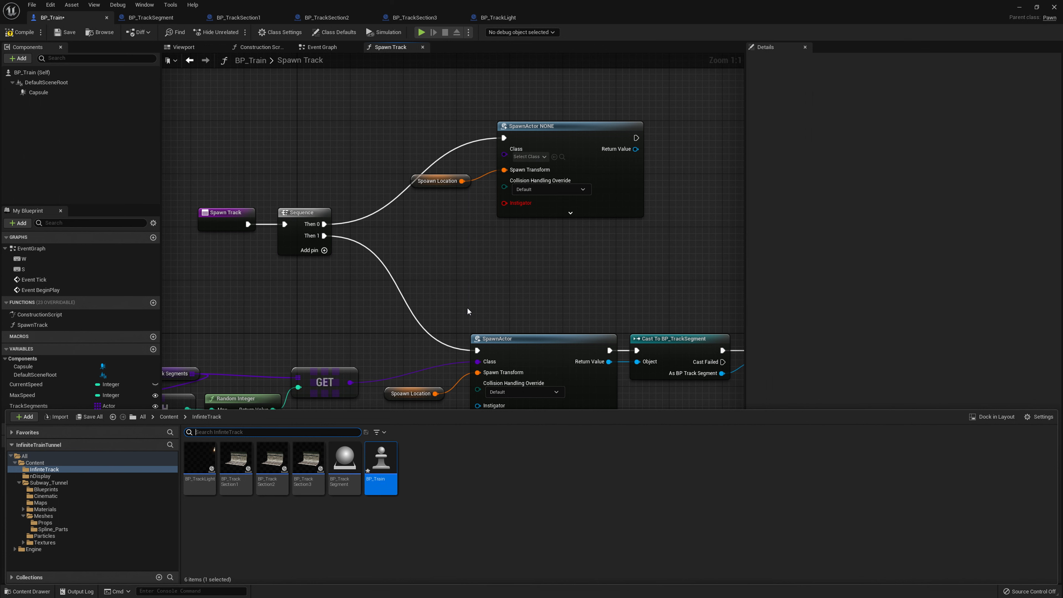
# - Set the duplicated SpawnActor node's class to BP_TrackLight and compile BP_Train
pyautogui.click(535, 161)
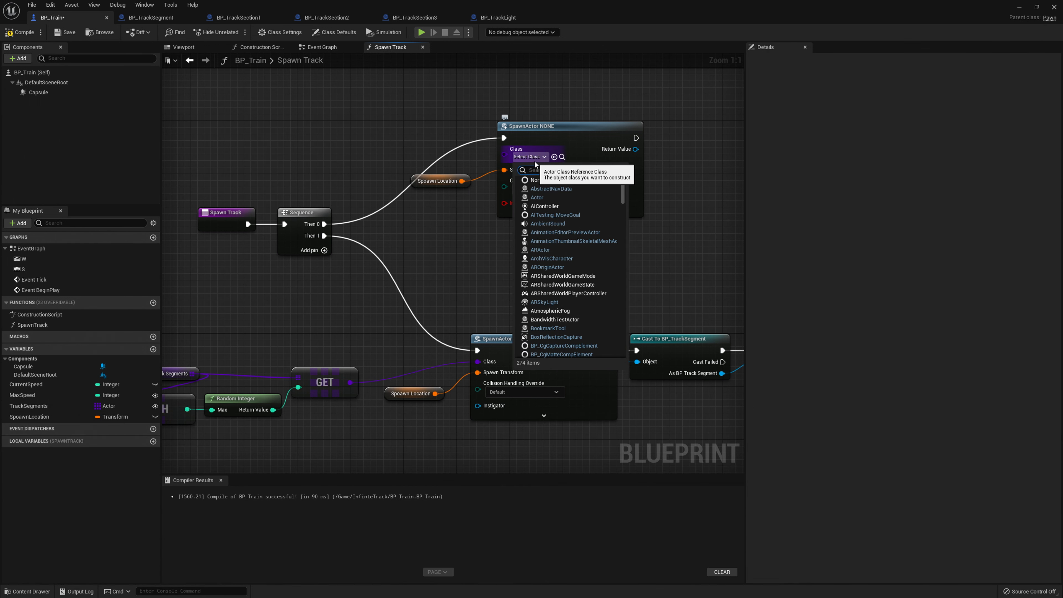
pyautogui.write('BP_track')
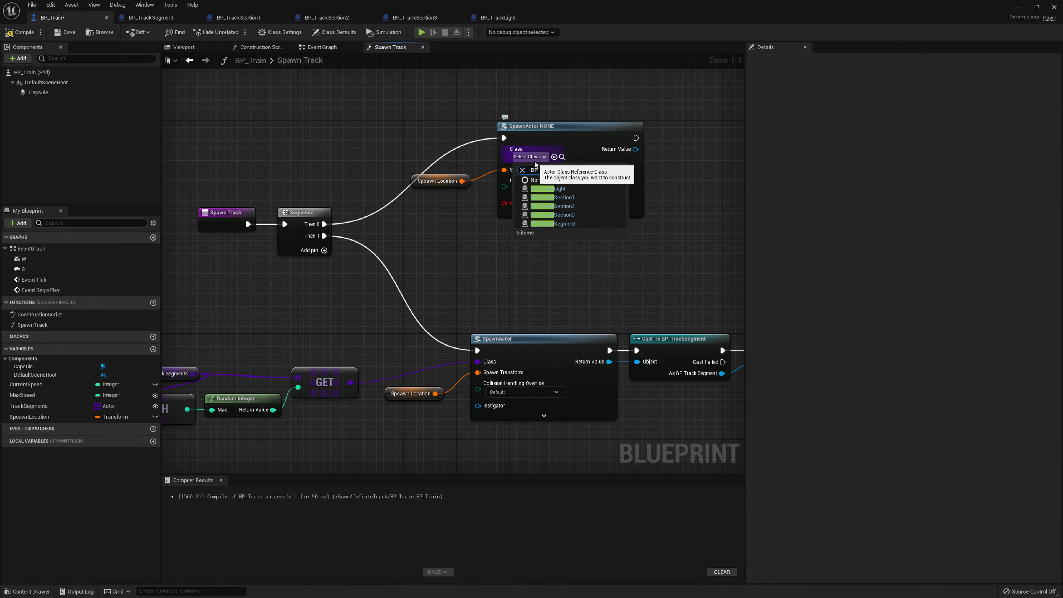
pyautogui.click(587, 191)
pyautogui.click(19, 32)
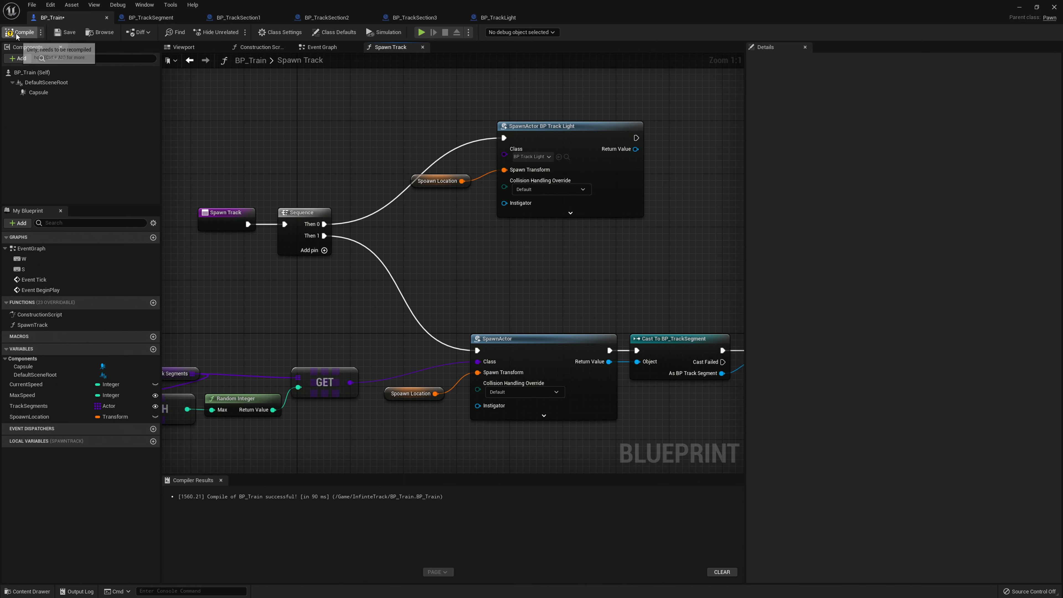
# - Move the BP Track Light spawn nodes farther from the Sequence node and disconnect them from its Then 0 output
pyautogui.moveTo(445, 122); pyautogui.dragTo(562, 202)
pyautogui.moveTo(548, 144); pyautogui.dragTo(648, 152)
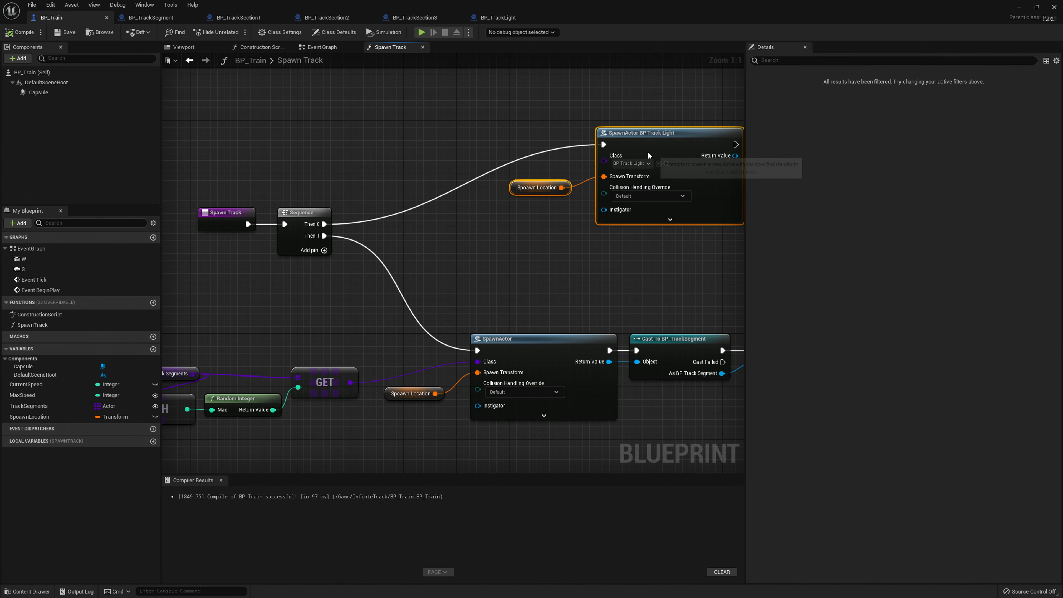
pyautogui.click(544, 122)
pyautogui.moveTo(544, 133); pyautogui.dragTo(478, 176, button='right')
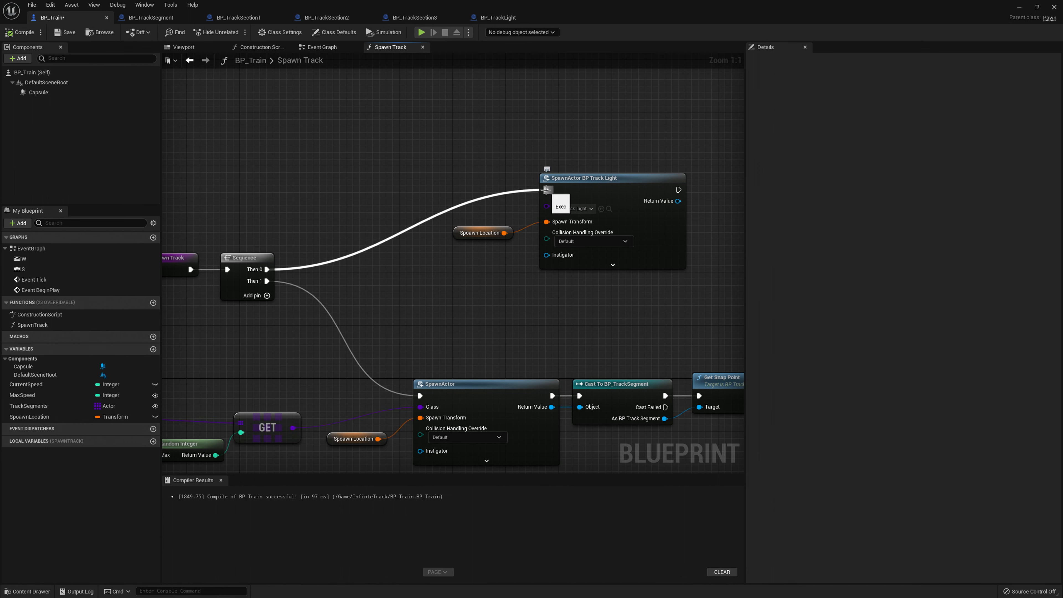
pyautogui.keyDown('ctrl'); pyautogui.moveTo(550, 193); pyautogui.dragTo(481, 170); pyautogui.keyUp('ctrl')
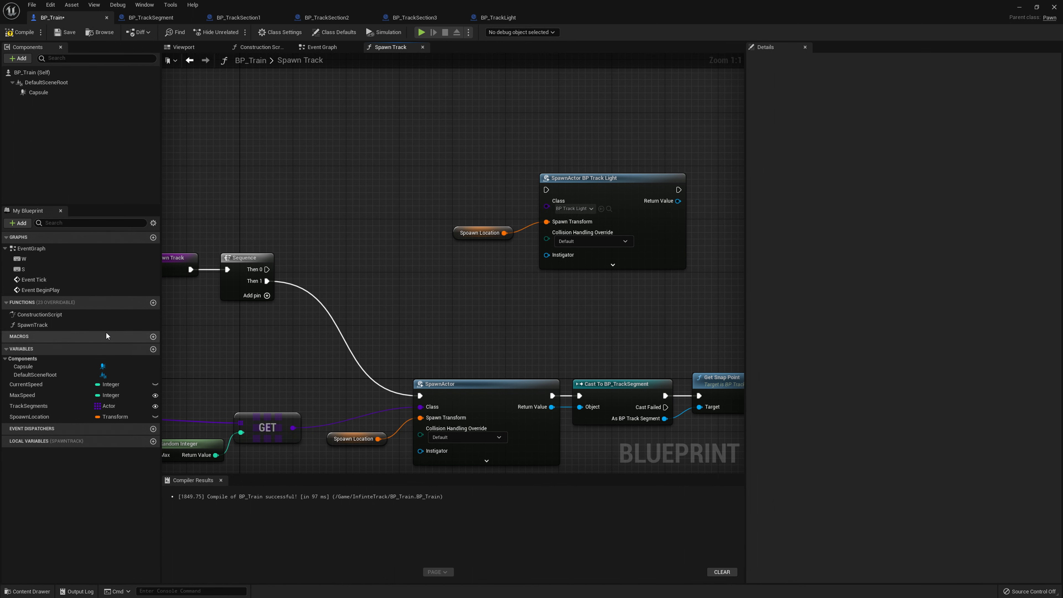
# - Create a variable named TrackLightCounter in BP_Train with the type single Integer
pyautogui.click(154, 350)
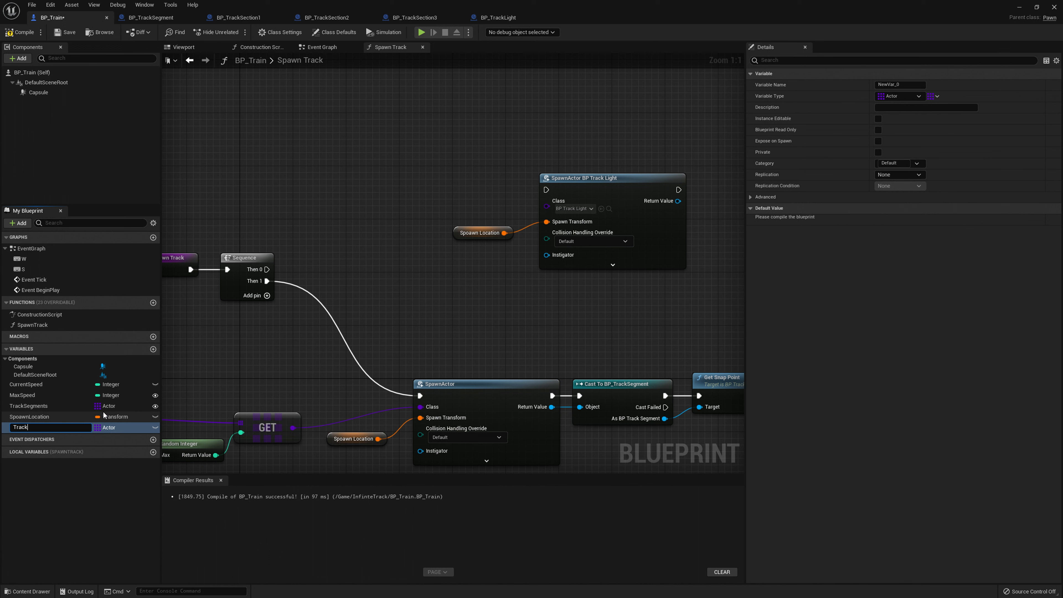
pyautogui.write('TrackLightCounter')
pyautogui.press('Return')
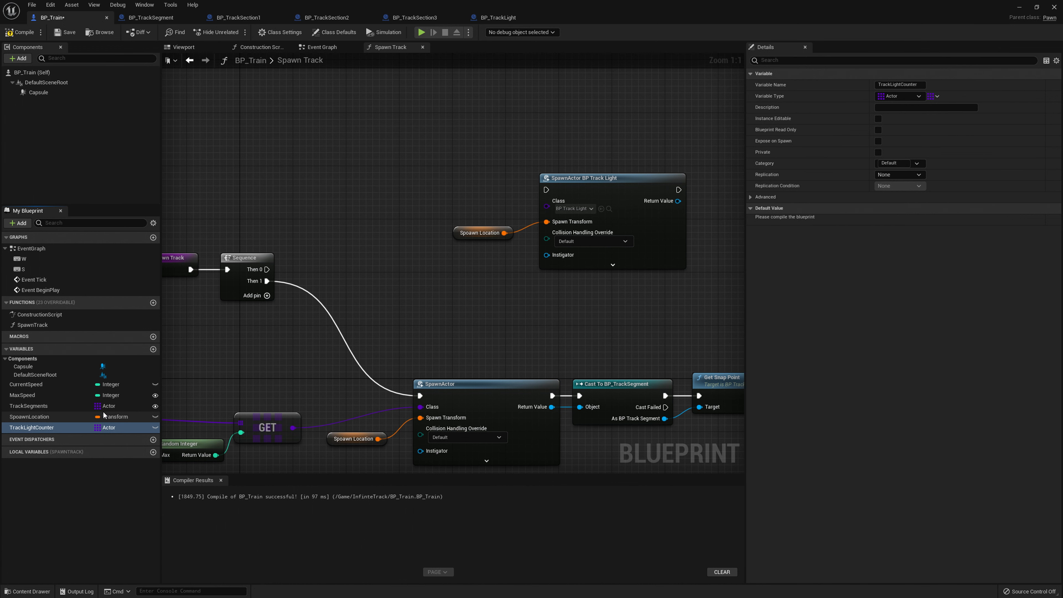
pyautogui.click(108, 427)
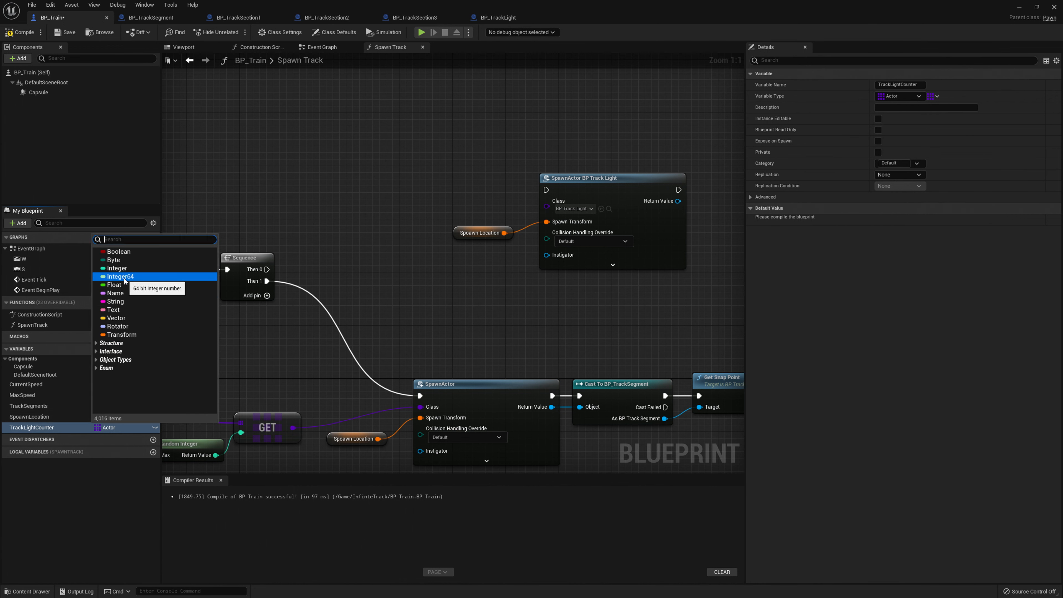
pyautogui.click(117, 268)
pyautogui.rightClick(107, 428)
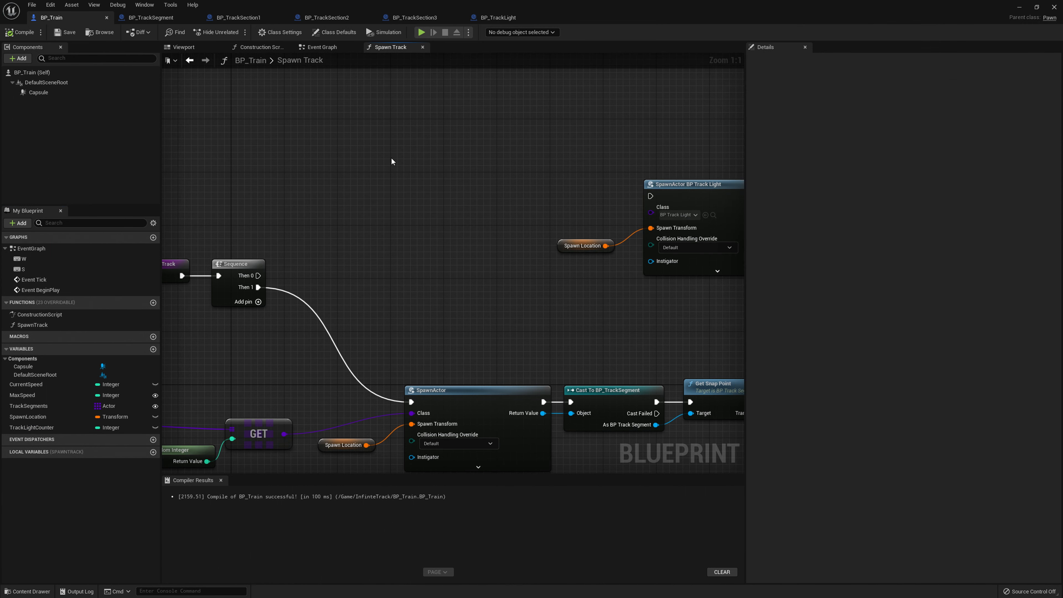
# - Create a new macro named SpawnCounter in BP_Train
pyautogui.click(153, 337)
pyautogui.press('BackSpace')
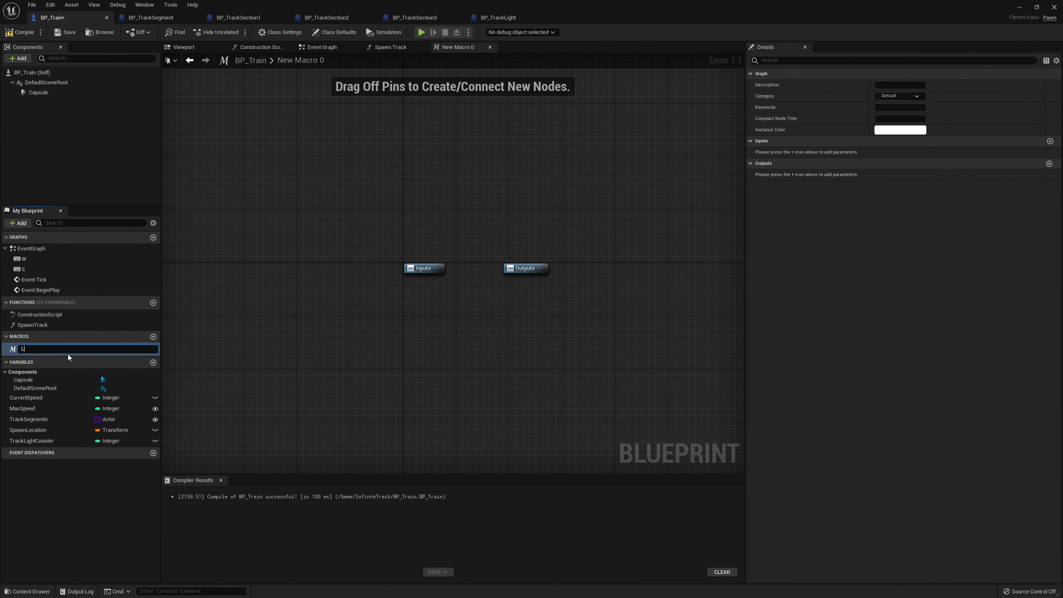
pyautogui.write('SpawnCounter')
pyautogui.press('Return')
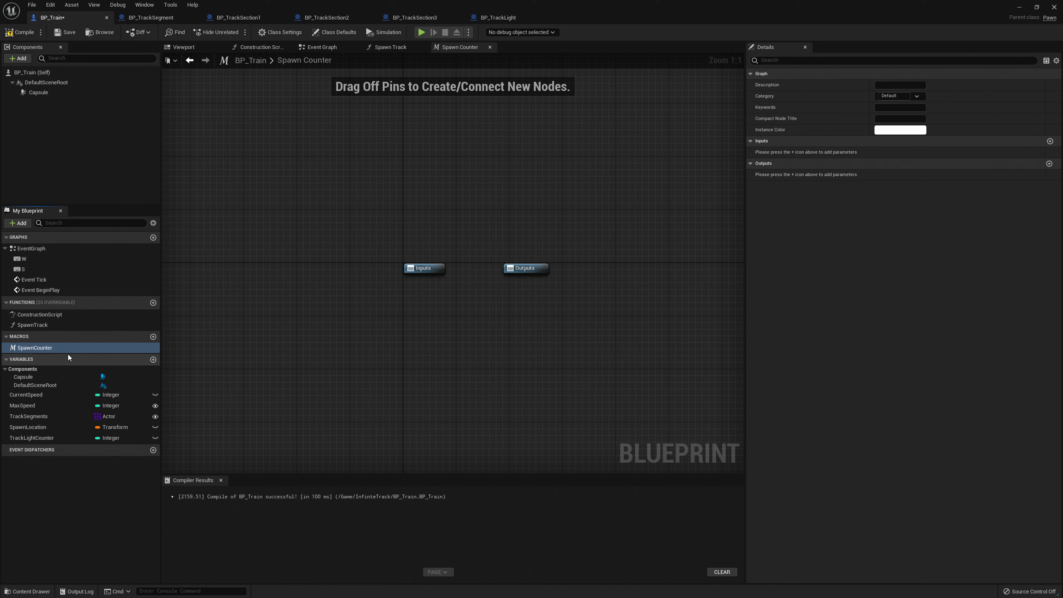
# - Add an input named Exec to the SpawnCounter macro and set its type to Exec
pyautogui.click(1050, 141)
pyautogui.click(775, 152)
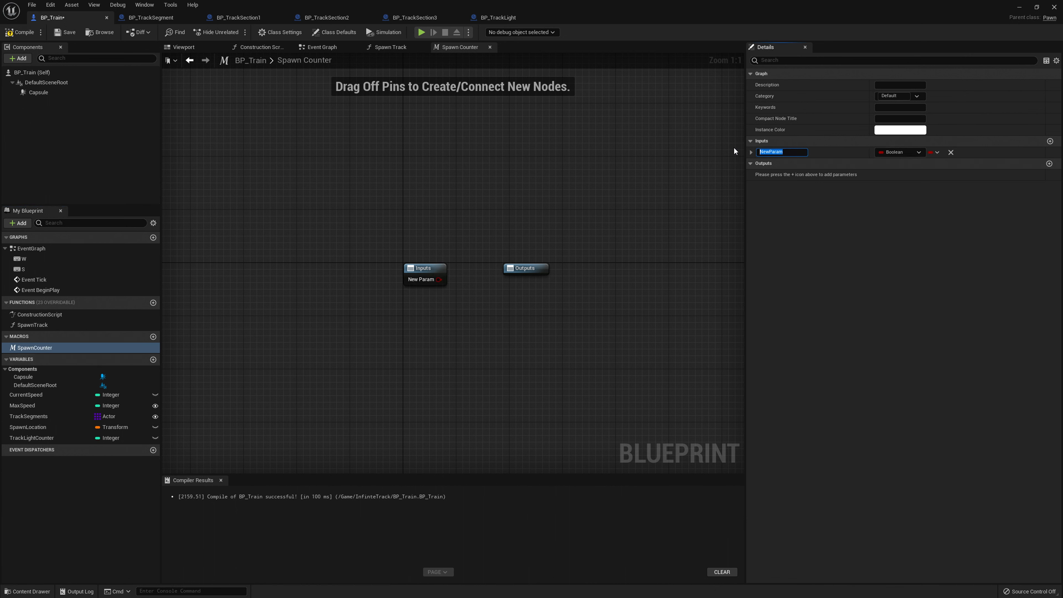
pyautogui.write('Exec')
pyautogui.click(918, 152)
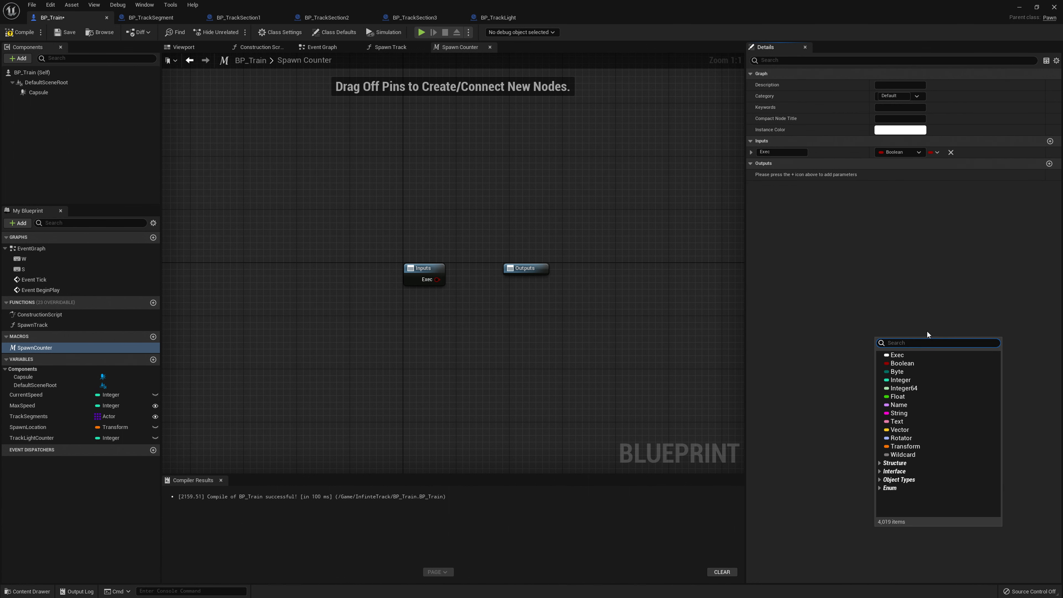
pyautogui.click(909, 356)
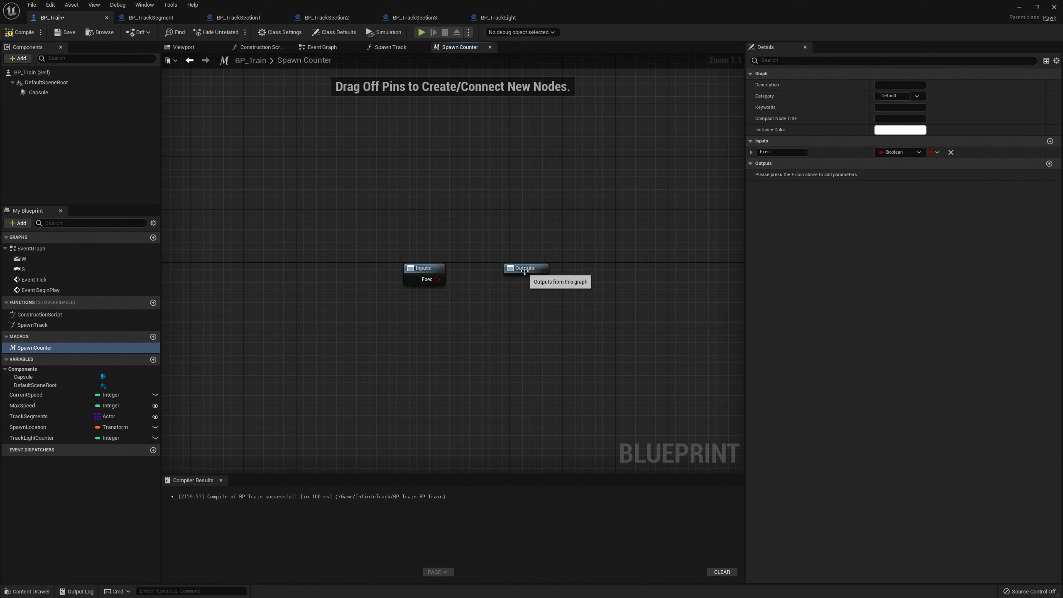
pyautogui.click(899, 152)
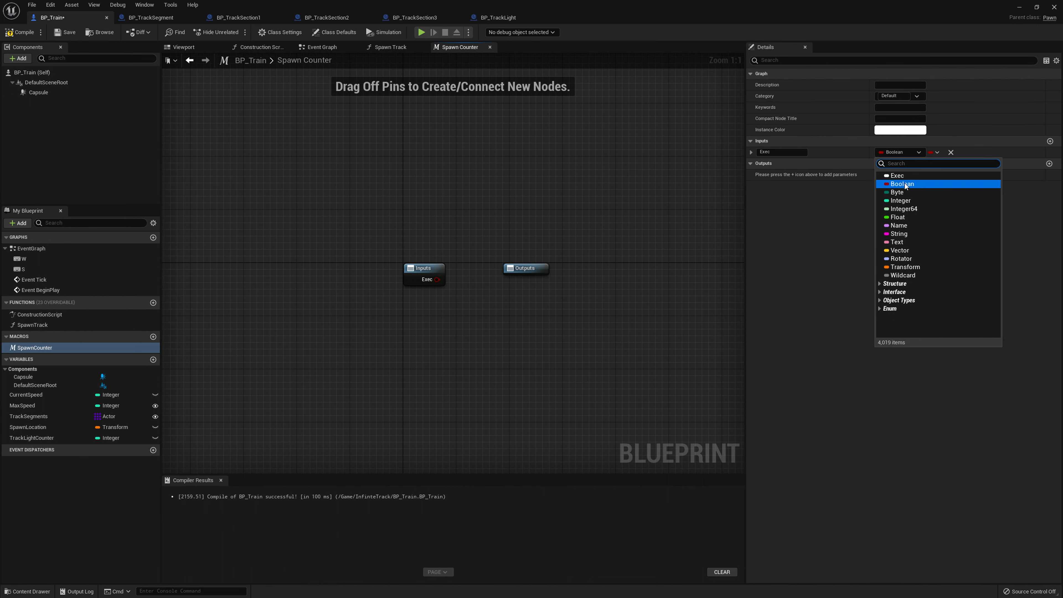
pyautogui.click(903, 177)
# - Add two Exec outputs to the SpawnCounter macro and enter Spawn as the first output's name
pyautogui.click(526, 269)
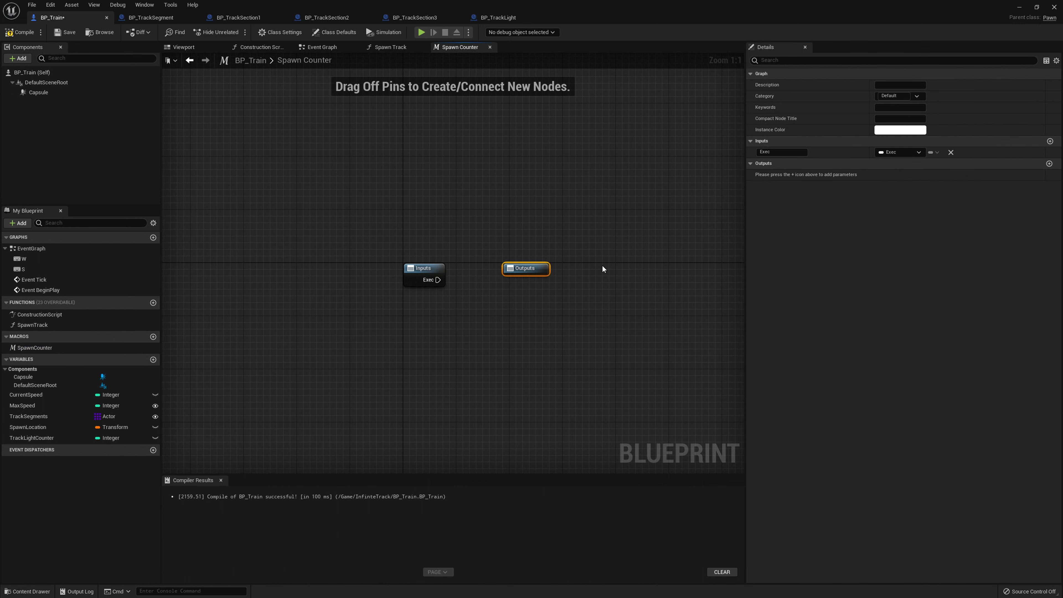
pyautogui.click(1050, 163)
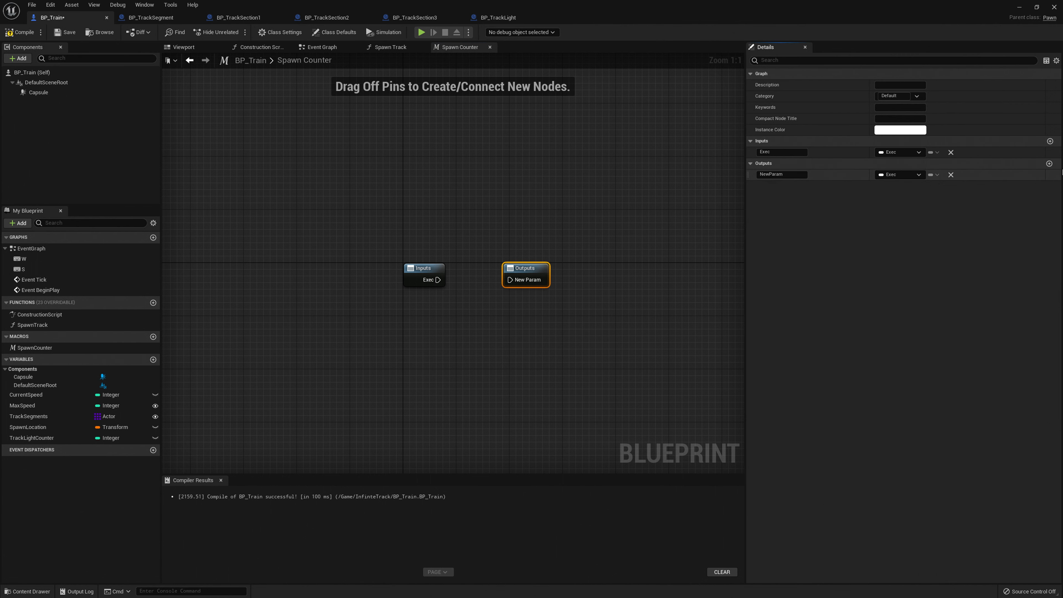
pyautogui.click(1050, 163)
pyautogui.click(794, 175)
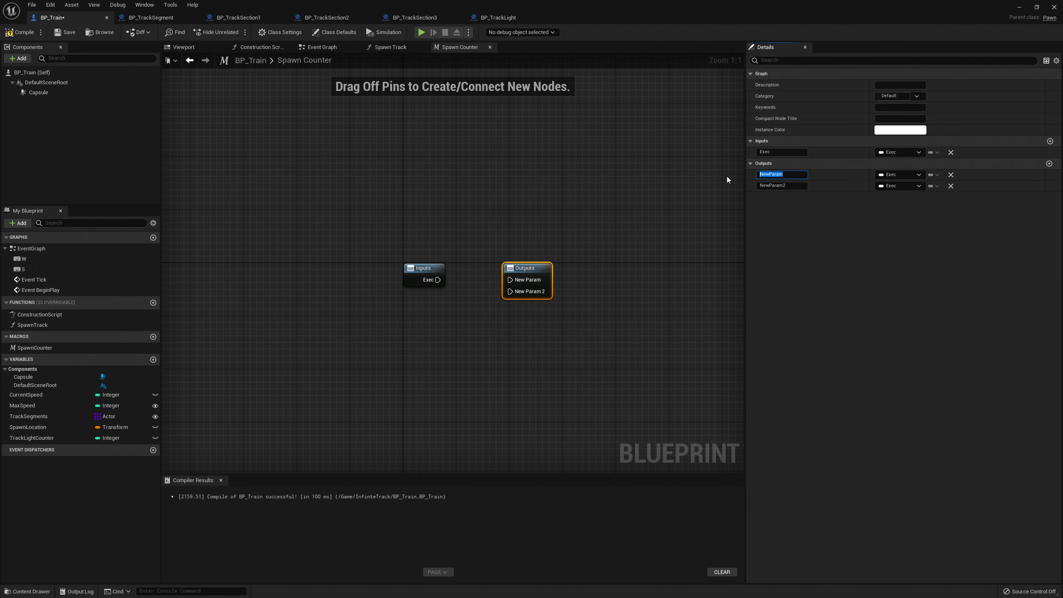
pyautogui.write('T')
pyautogui.press('BackSpace')
pyautogui.press('BackSpace')
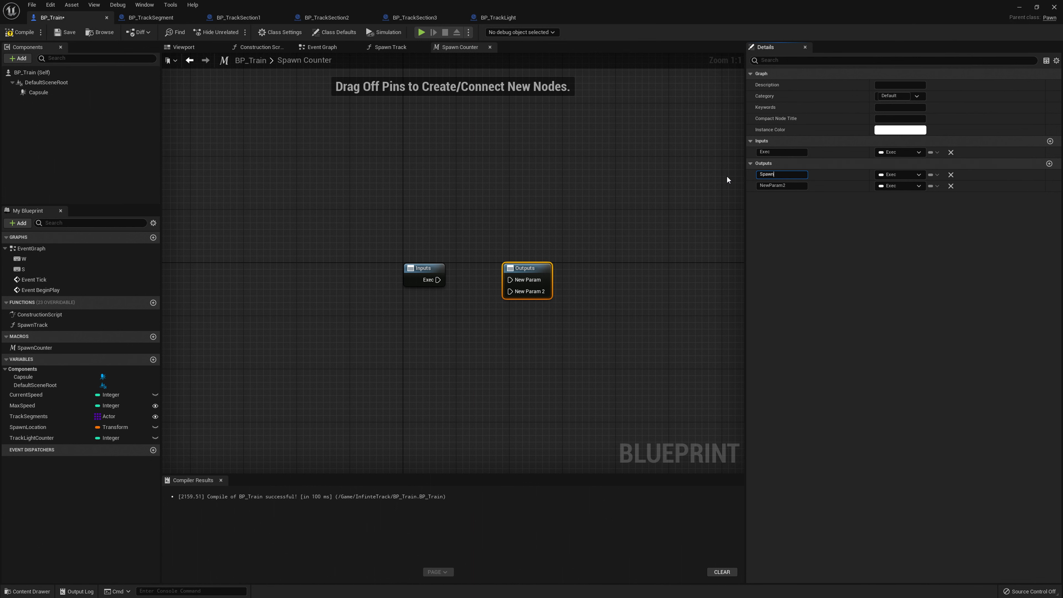
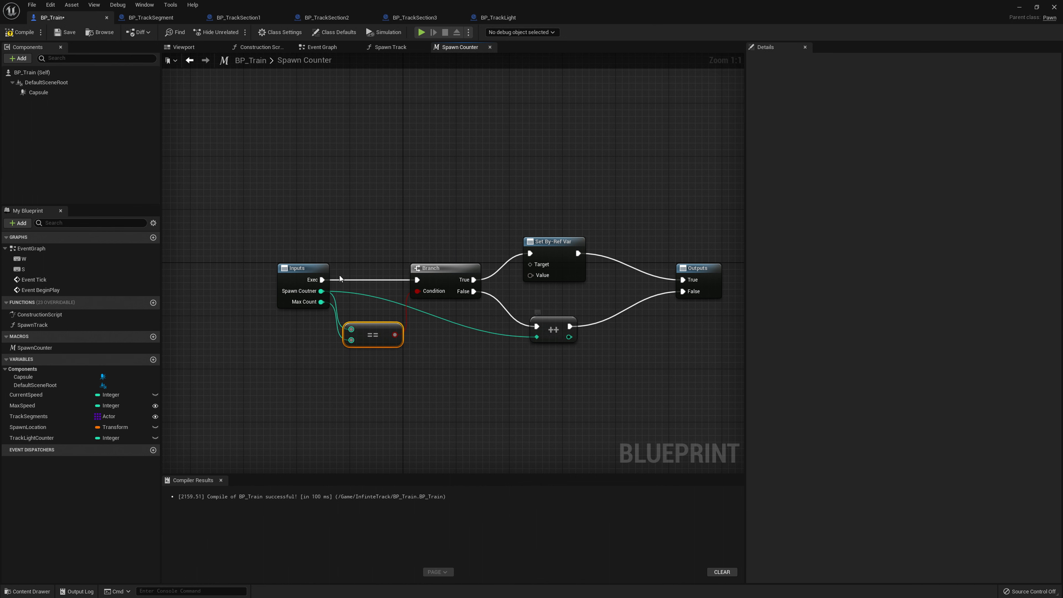
# - Connect the Spawn Coutner input to the Set By-Ref Var node's Target, compile BP_Train, and shift the == node slightly toward the Branch
pyautogui.moveTo(321, 292); pyautogui.dragTo(411, 266)
pyautogui.moveTo(535, 270); pyautogui.dragTo(532, 265)
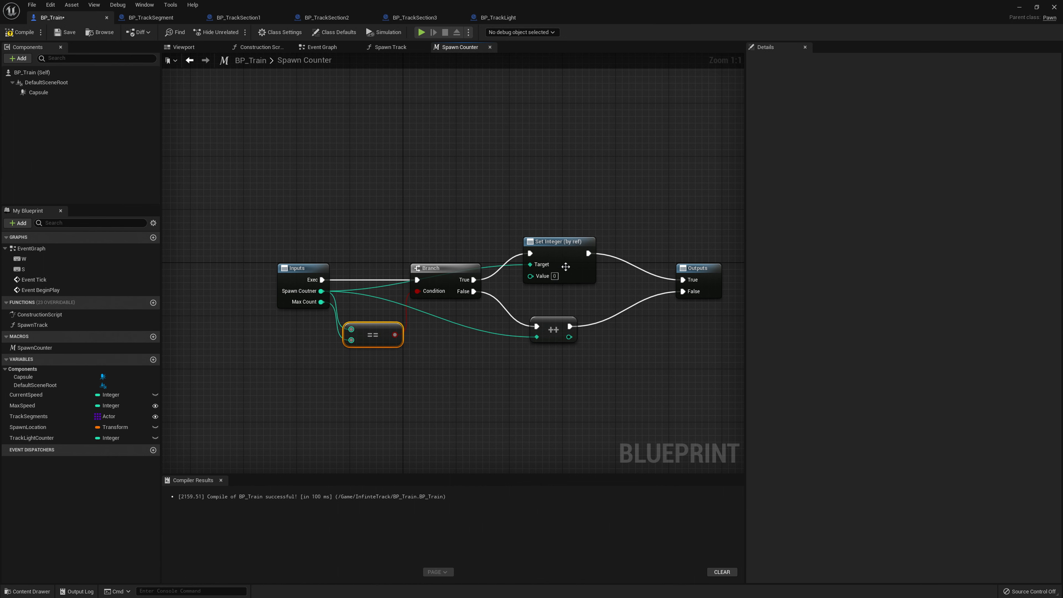
pyautogui.click(21, 32)
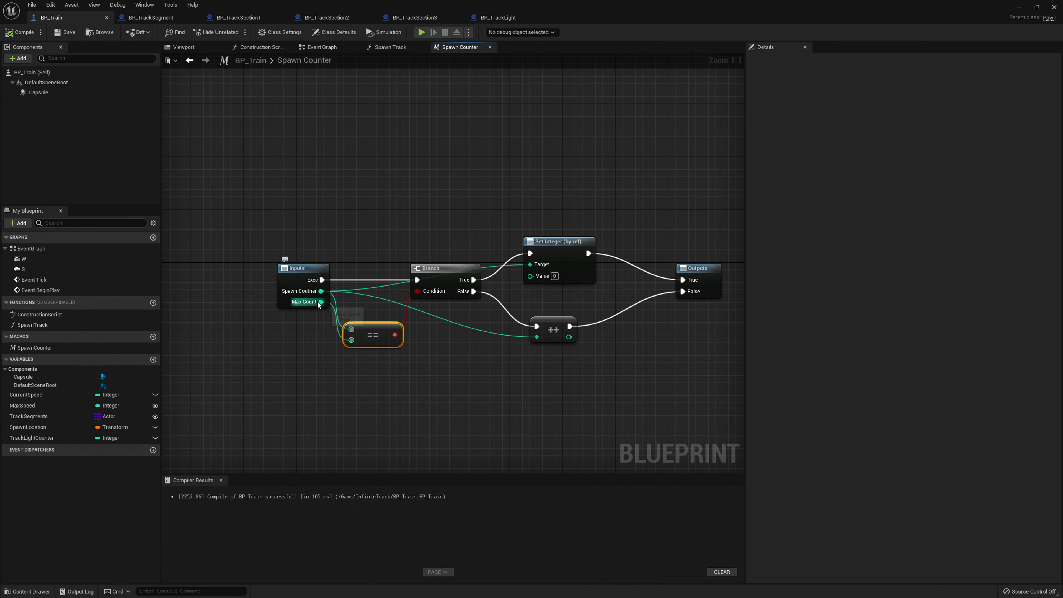
pyautogui.moveTo(391, 337); pyautogui.dragTo(404, 337)
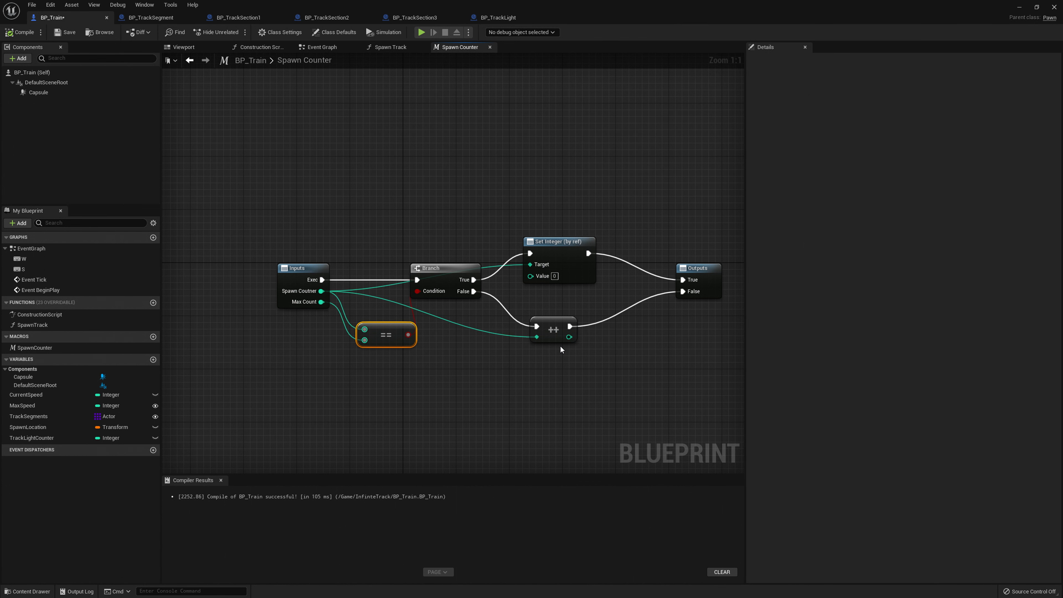
# - Insert the SpawnCounter macro in the Spawn Track graph between the Sequence's Then 0 and SpawnActor BP Track Light, using its True output
pyautogui.click(382, 49)
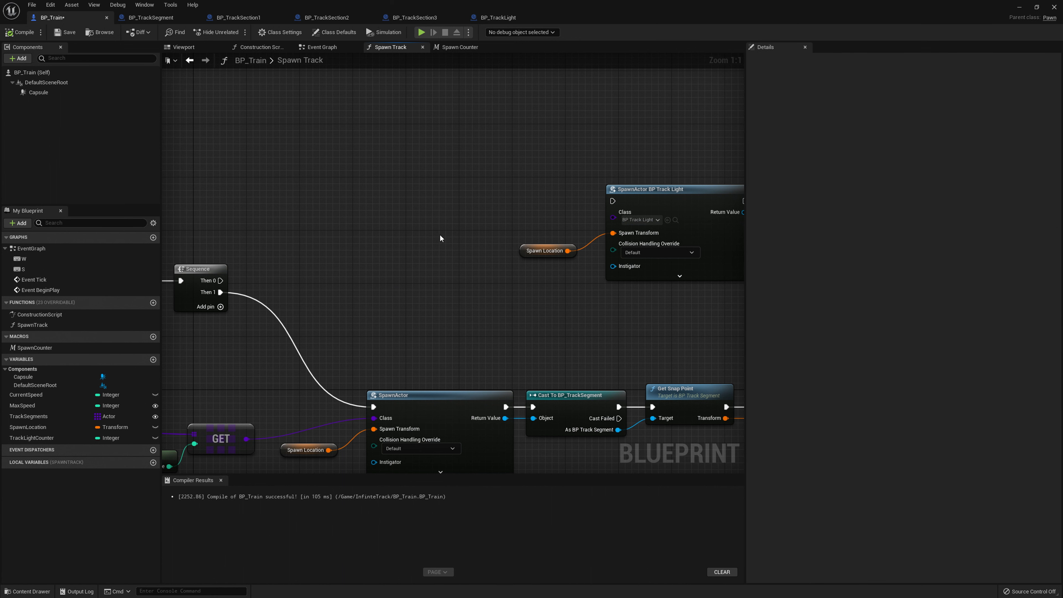
pyautogui.moveTo(34, 347); pyautogui.dragTo(398, 284)
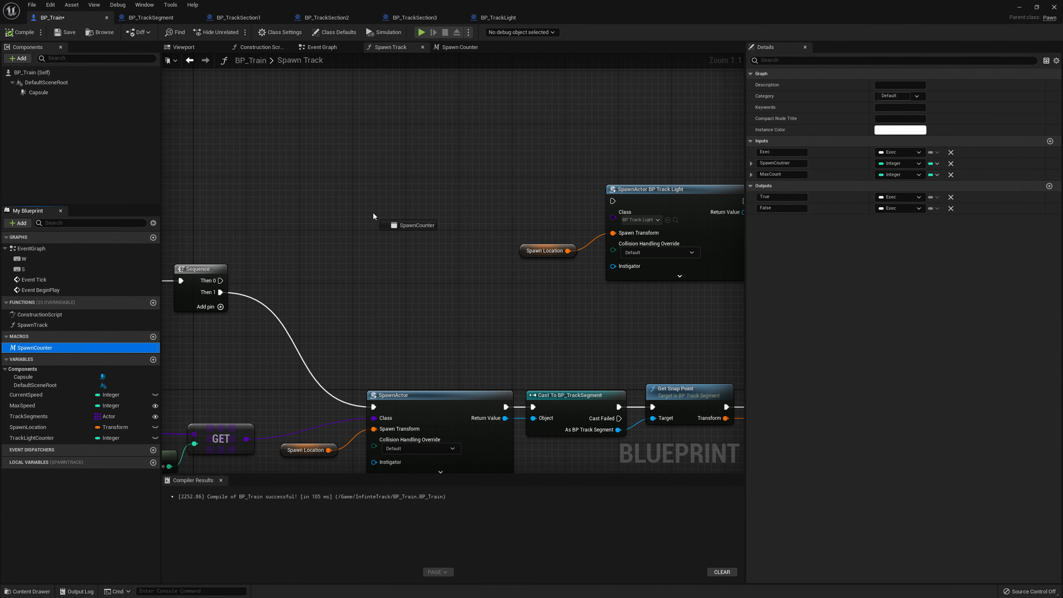
pyautogui.moveTo(374, 214); pyautogui.dragTo(374, 215)
pyautogui.moveTo(213, 284); pyautogui.dragTo(380, 228)
pyautogui.moveTo(457, 228); pyautogui.dragTo(614, 201)
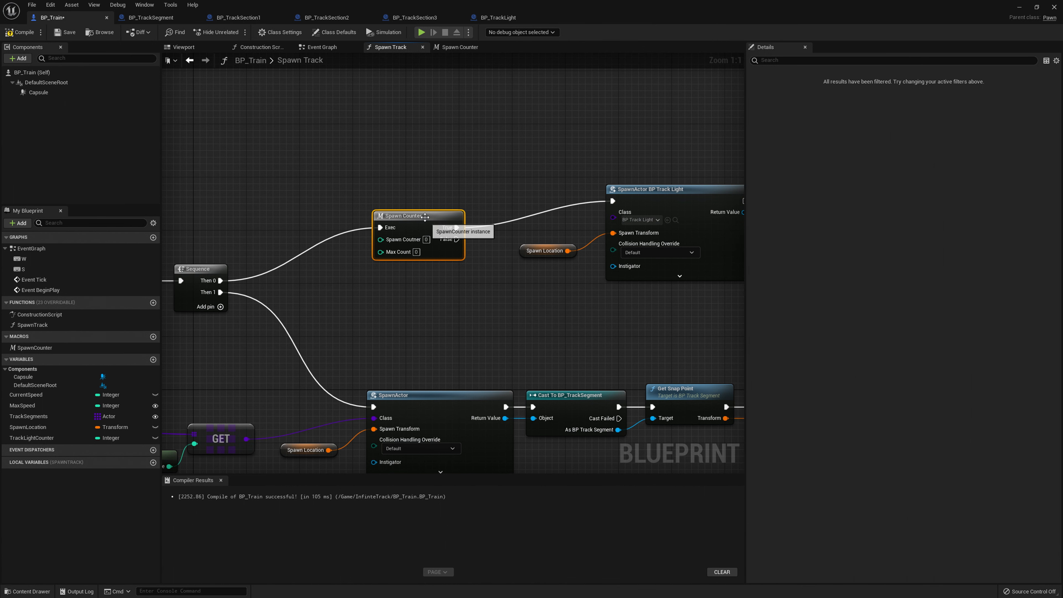
pyautogui.moveTo(419, 216); pyautogui.dragTo(472, 189)
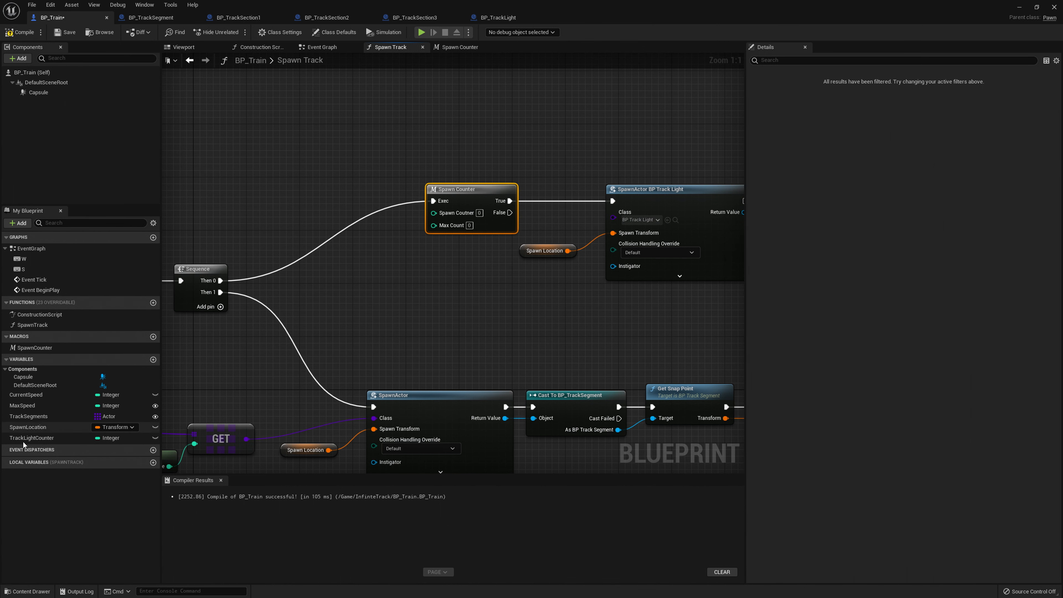
# - Feed the TrackLightCounter variable into the Spawn Counter node's Spawn Coutner pin and set Max Count to 4
pyautogui.moveTo(27, 442); pyautogui.dragTo(425, 278)
pyautogui.moveTo(435, 223); pyautogui.dragTo(435, 225)
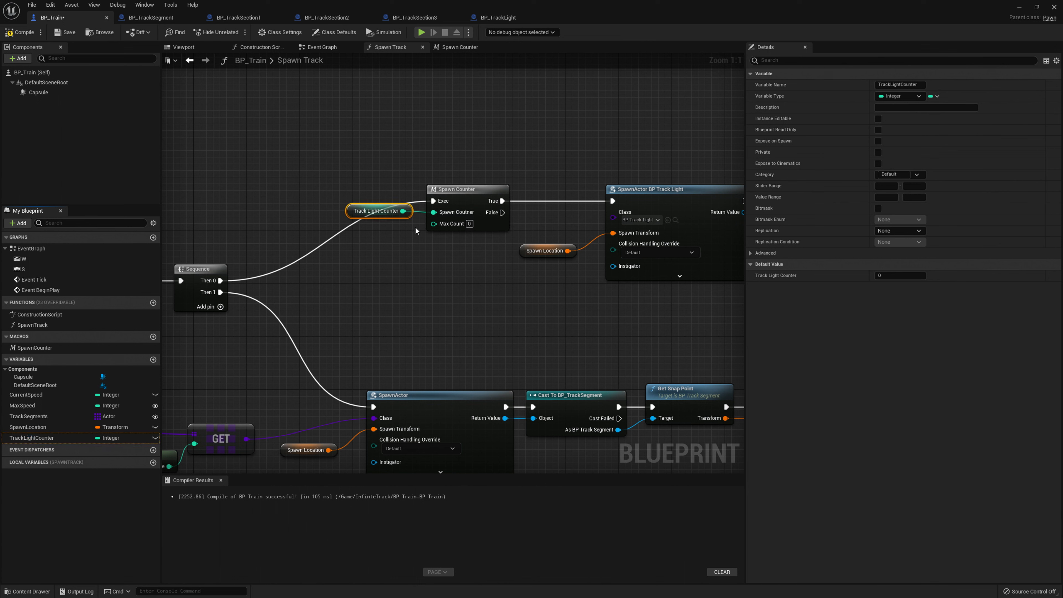
pyautogui.moveTo(360, 213); pyautogui.dragTo(302, 194)
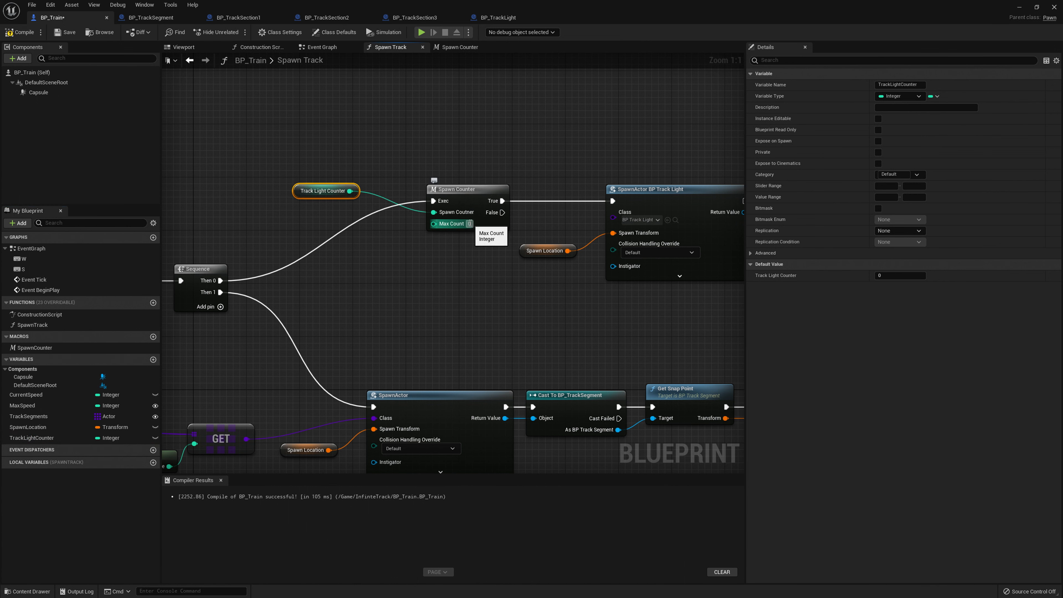
pyautogui.write('4')
pyautogui.click(421, 225)
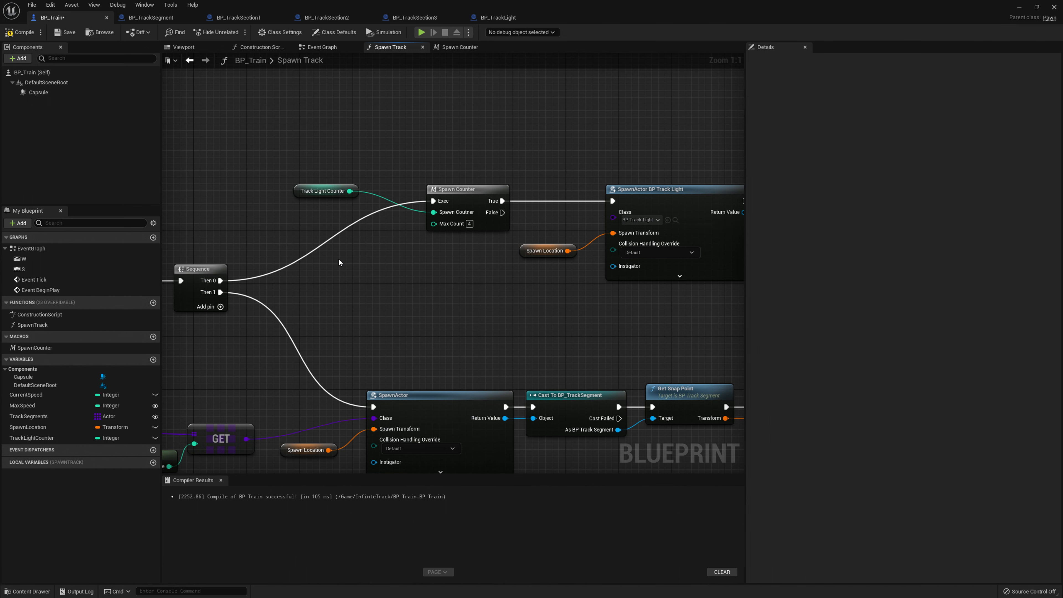
# - Play the level in the editor to test the periodic track lights, and stop the session
pyautogui.click(1019, 8)
pyautogui.click(181, 34)
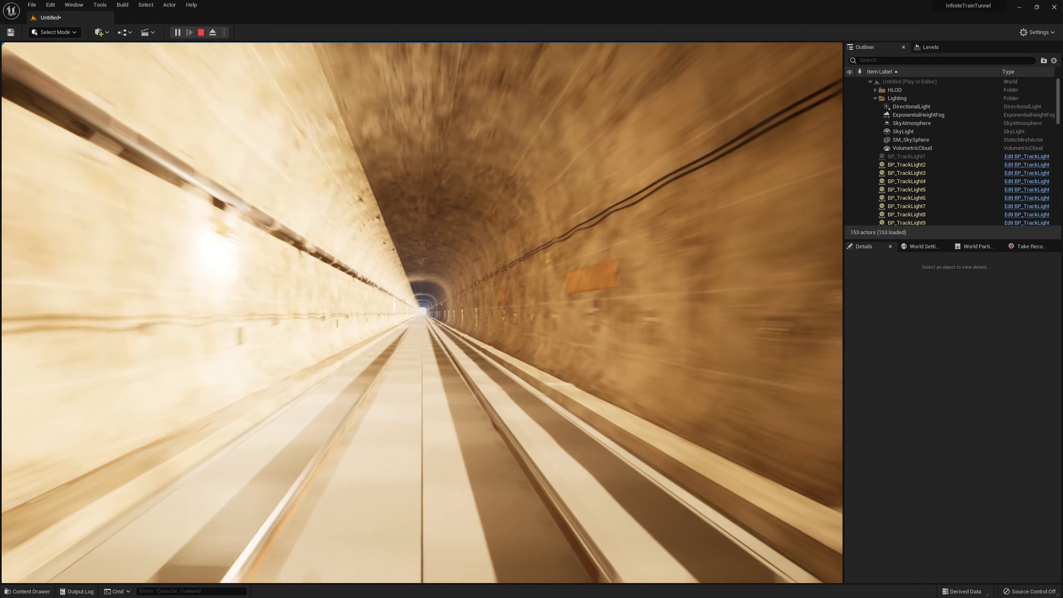
pyautogui.press('Escape')
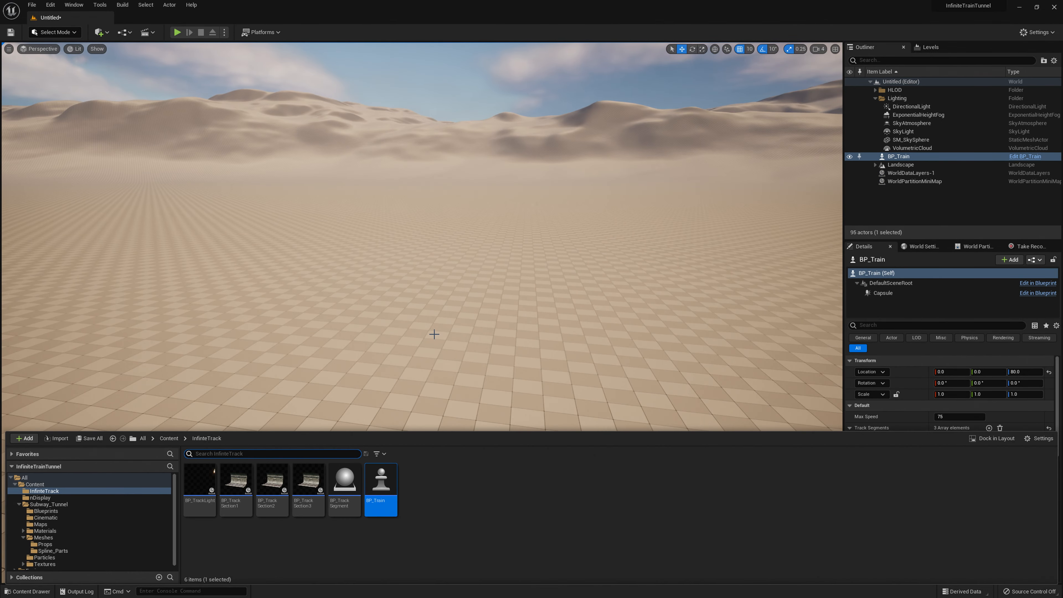
# - Reopen BP_Train to review the track light spawn nodes in the Spawn Track graph, and return to the level
pyautogui.doubleClick(384, 504)
pyautogui.moveTo(251, 121); pyautogui.dragTo(607, 267)
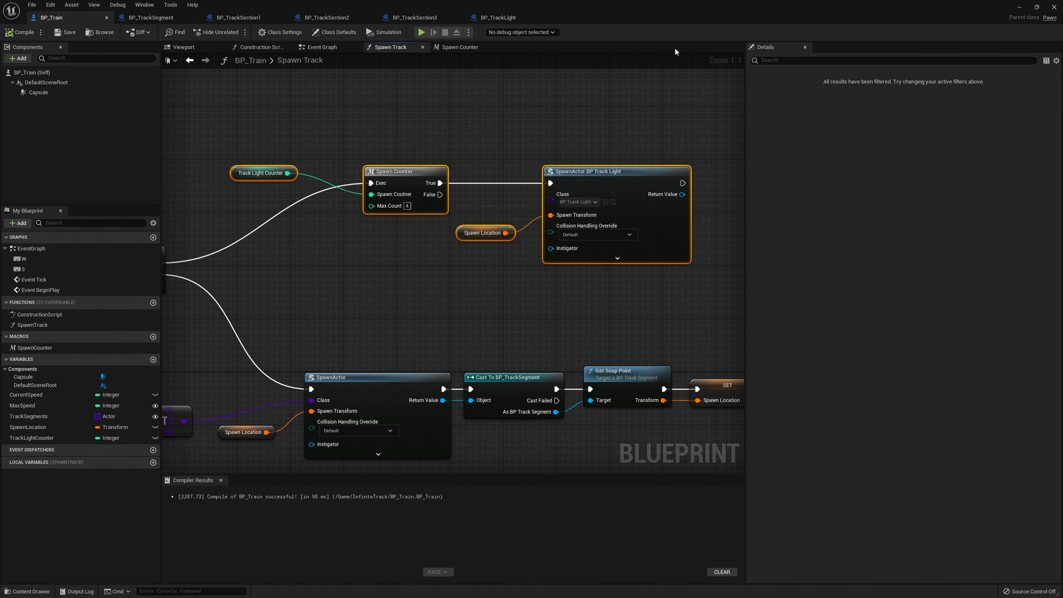
pyautogui.click(1019, 8)
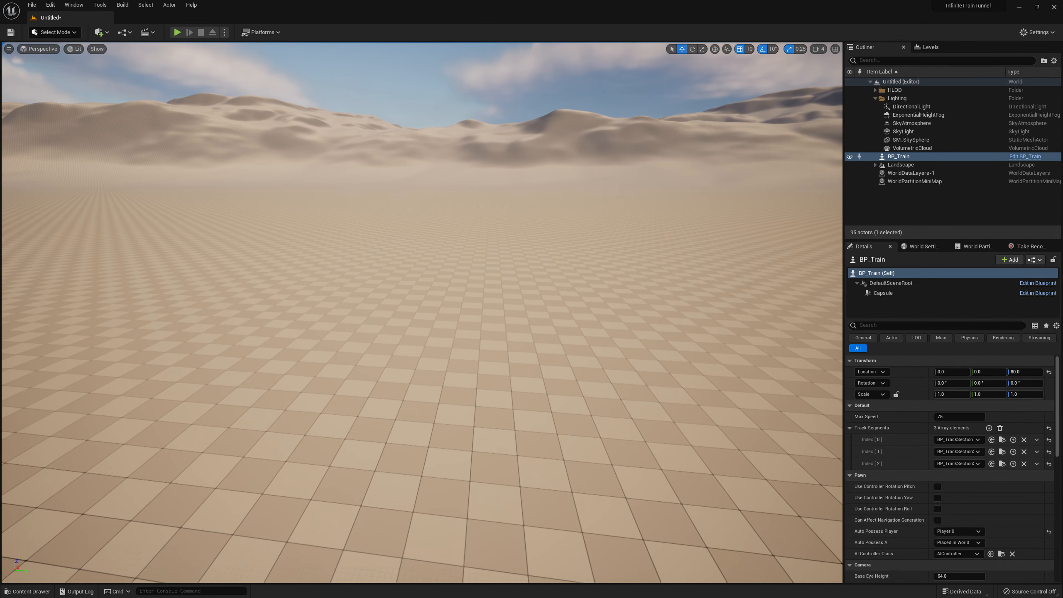
pyautogui.moveTo(486, 277); pyautogui.dragTo(486, 278, button='right')
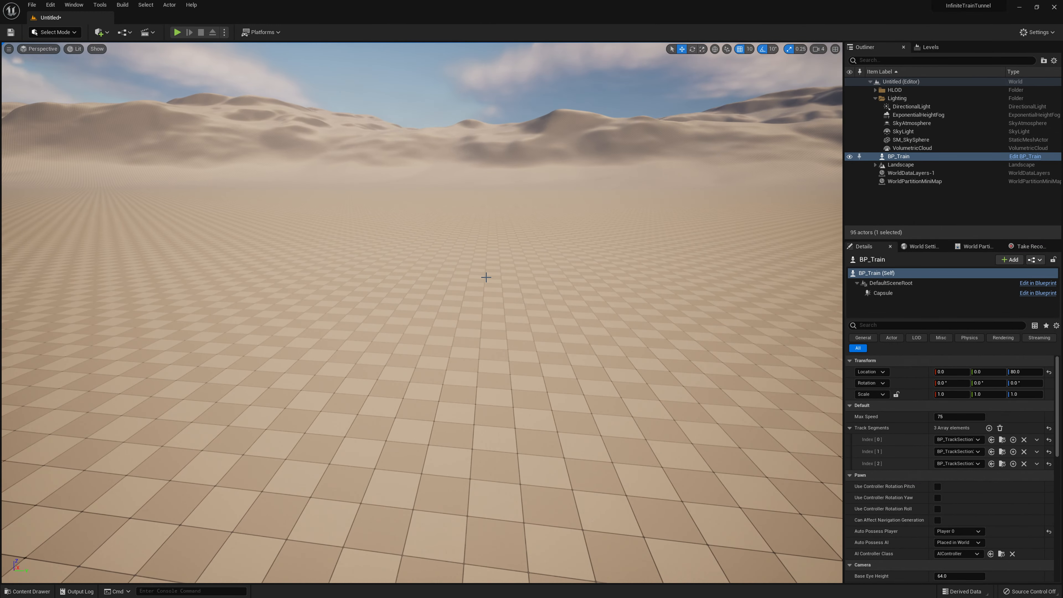
pyautogui.moveTo(439, 229); pyautogui.dragTo(439, 229, button='right')
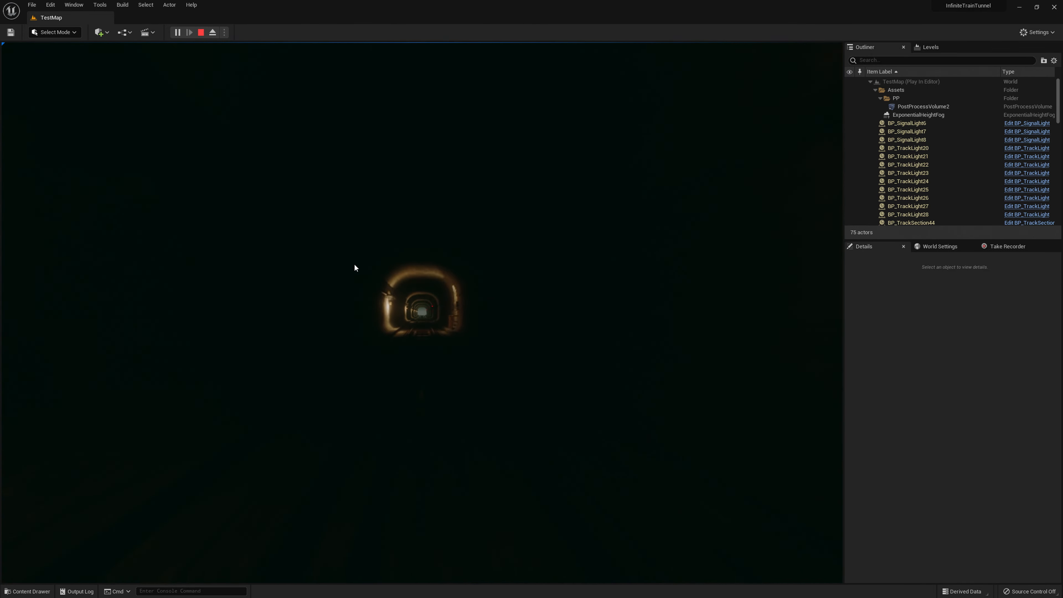
# - Stop the TestMap play session and open BP_SignalLight from the InfiniteTrack folder to inspect its spot light in the viewport
pyautogui.press('Escape')
pyautogui.hotkey('ctrl', 'space')
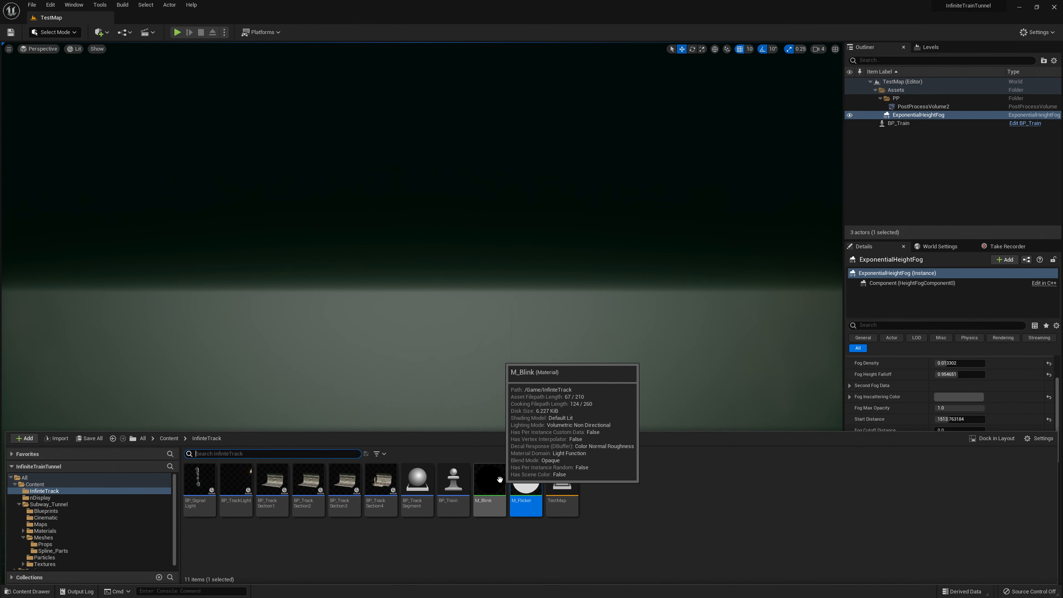
pyautogui.doubleClick(208, 488)
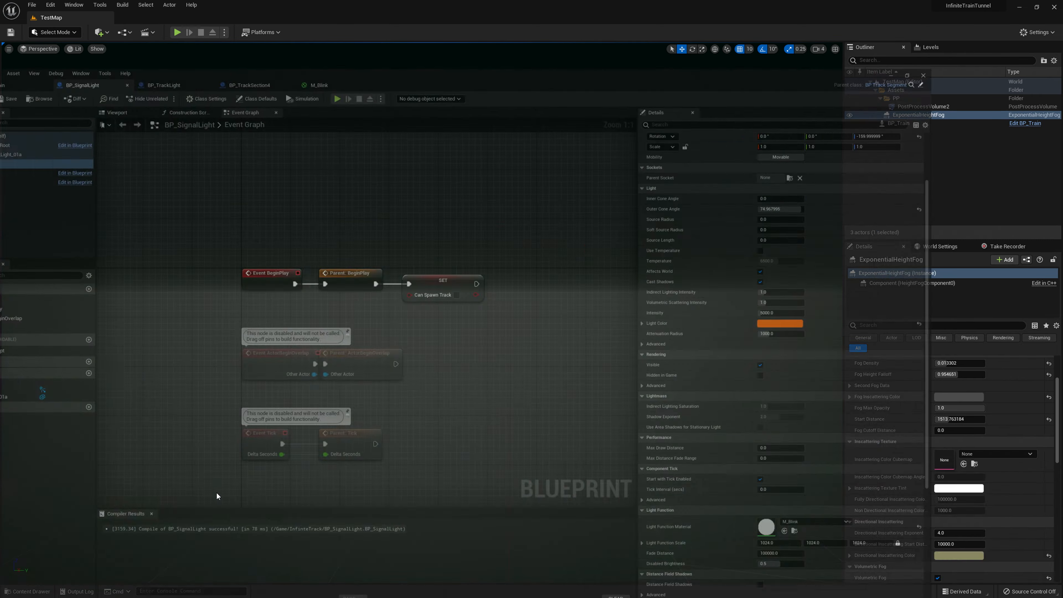
pyautogui.click(180, 46)
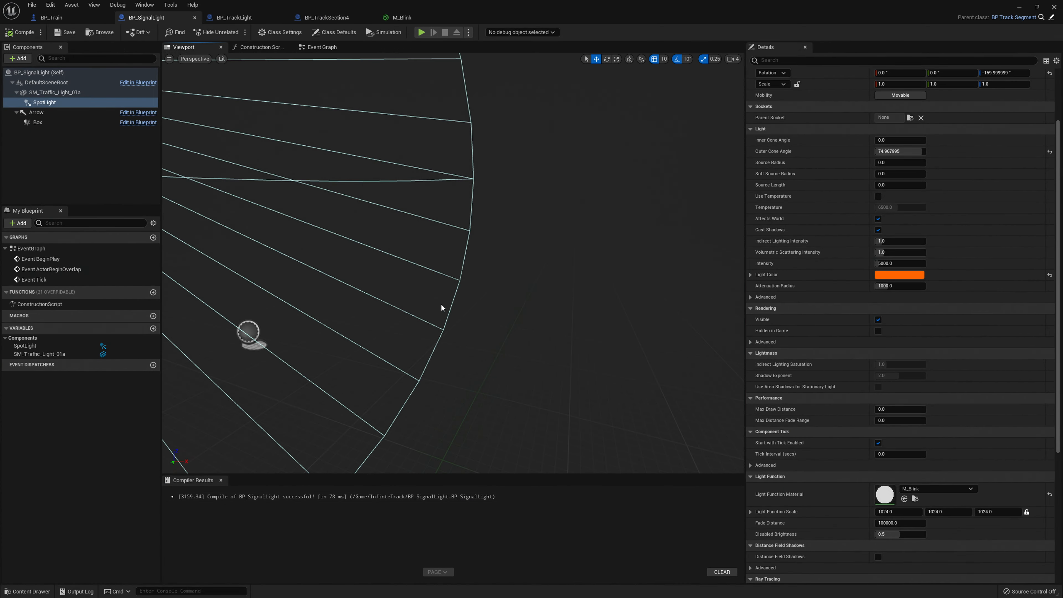
pyautogui.moveTo(415, 269); pyautogui.dragTo(384, 268, button='right')
# - Examine the Signal Light Counter, Spawn Counter and SpawnActor BP Signal Light nodes in BP_Train's Spawn Track graph
pyautogui.click(41, 18)
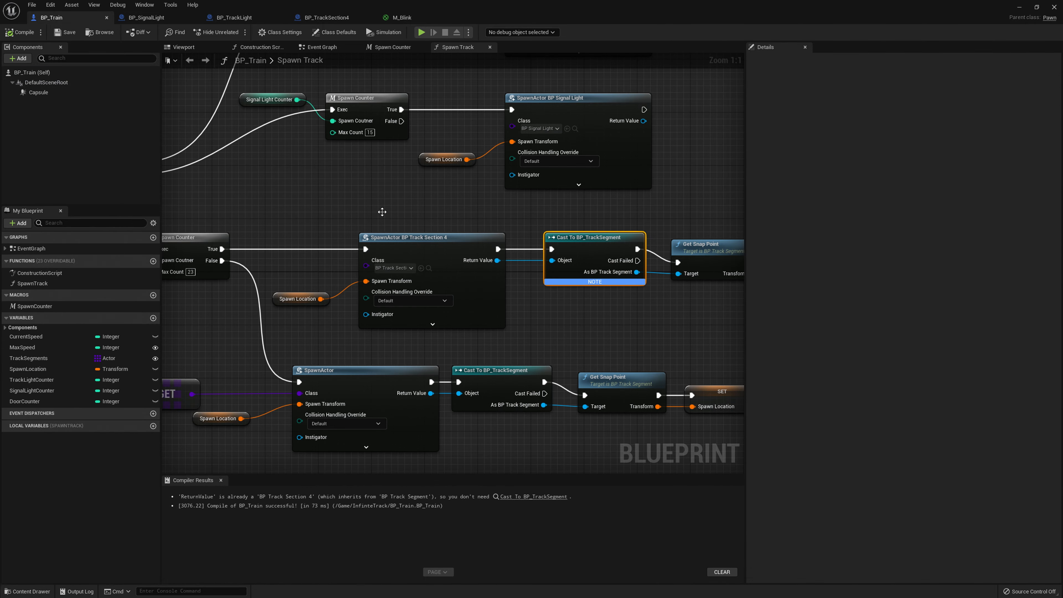
pyautogui.scroll(5, 302, 384)
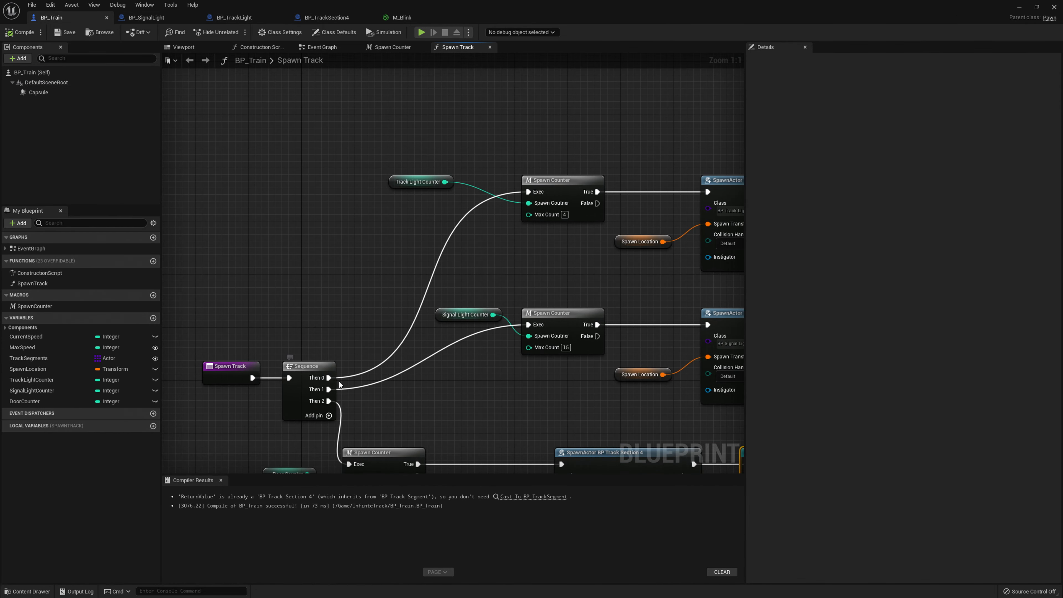
pyautogui.moveTo(388, 391); pyautogui.dragTo(198, 384, button='right')
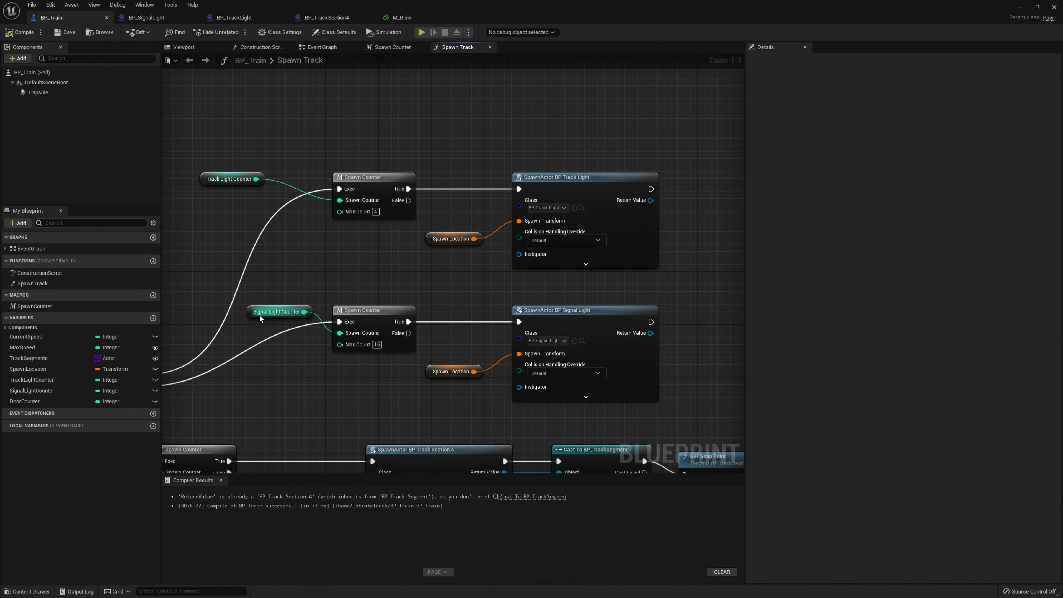
pyautogui.moveTo(251, 298); pyautogui.dragTo(619, 406)
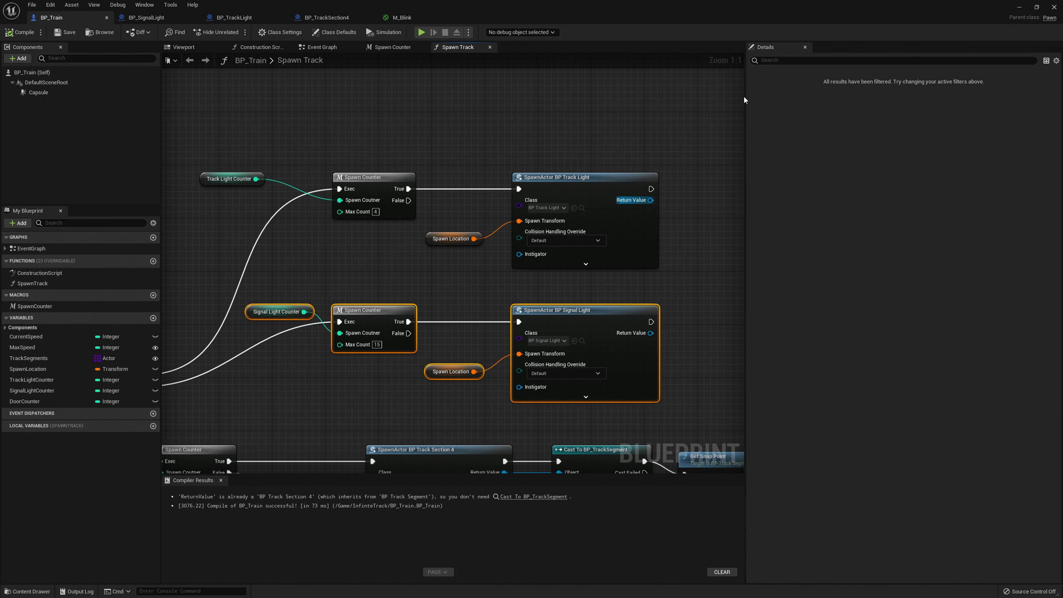
# - Open BP_TrackSection4 to inspect its door alcove and point light, and return to BP_Train's Spawn Track graph
pyautogui.hotkey('ctrl', 'space')
pyautogui.doubleClick(380, 468)
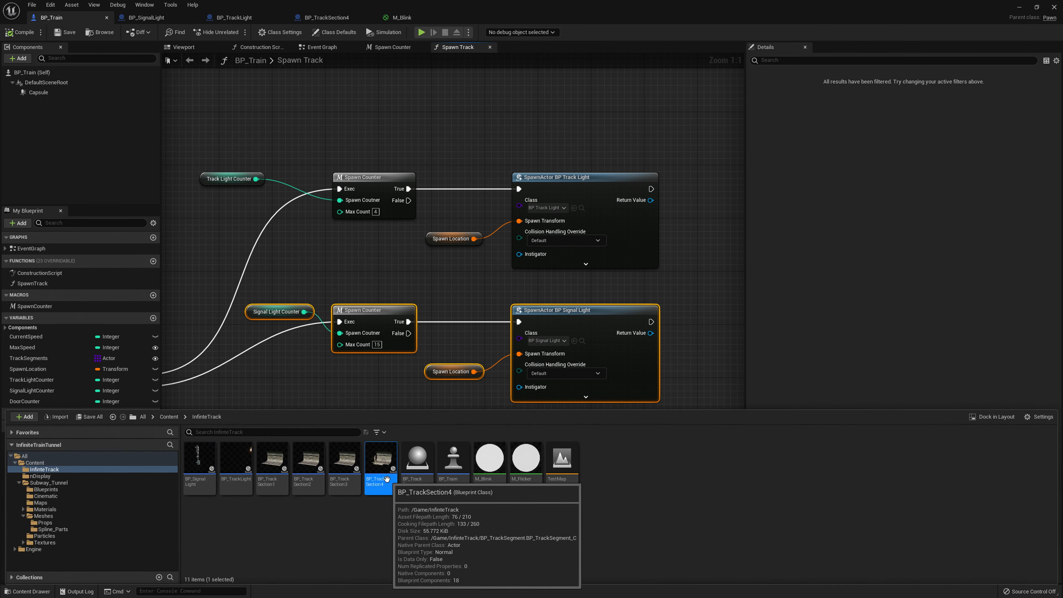
pyautogui.moveTo(505, 233)
pyautogui.mouseDown(button='right')
pyautogui.moveTo(557, 235)
pyautogui.moveTo(506, 232)
pyautogui.mouseUp(button='right')
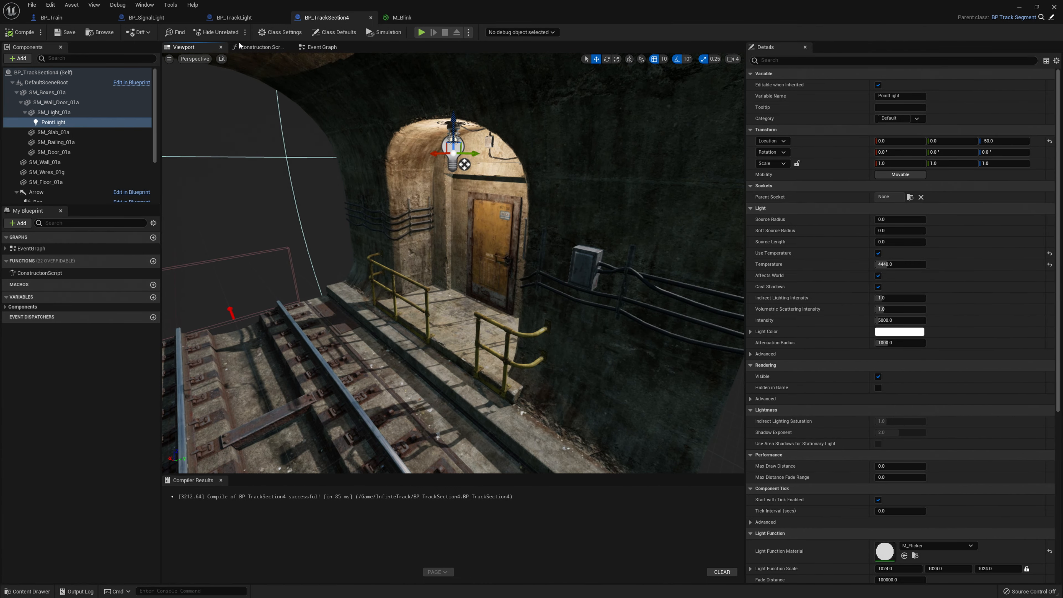
pyautogui.click(51, 17)
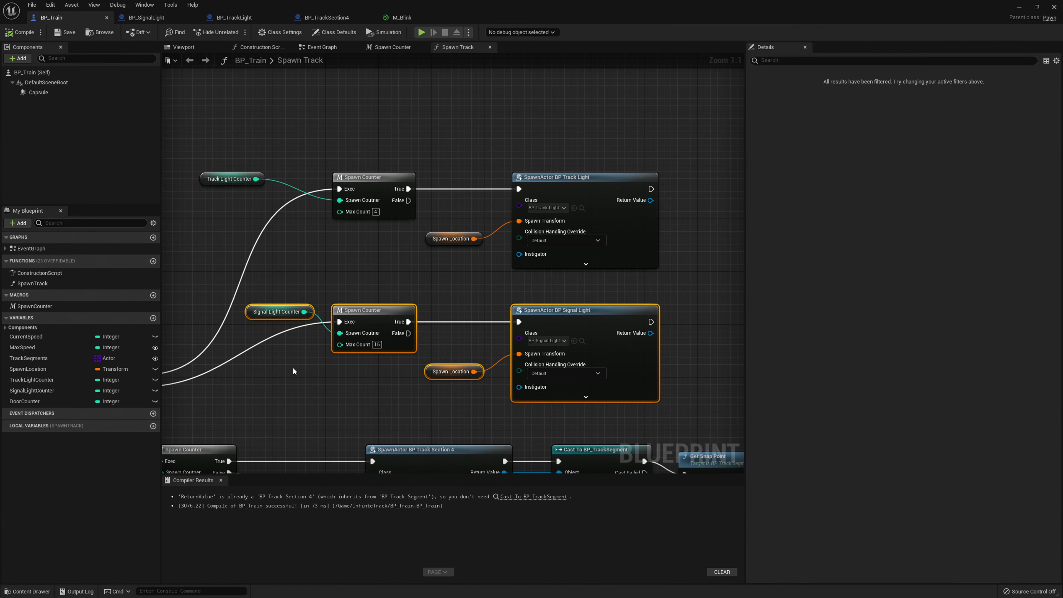
# - Move the Door Counter and its Spawn Counter node slightly lower in BP_Train's Spawn Track graph
pyautogui.moveTo(290, 370); pyautogui.dragTo(458, 260, button='right')
pyautogui.moveTo(236, 346); pyautogui.dragTo(338, 383)
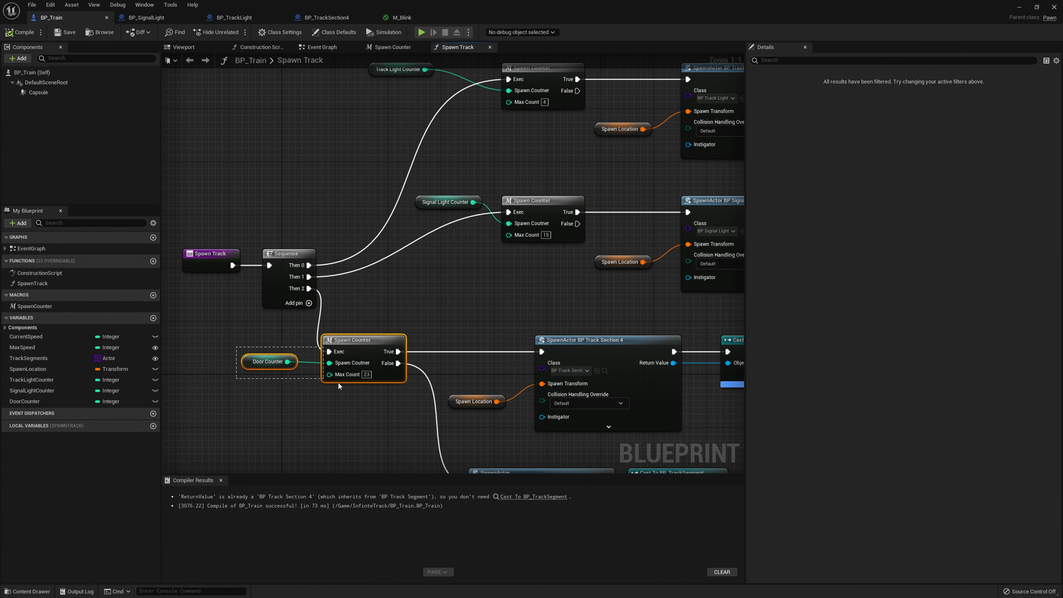
pyautogui.moveTo(257, 362); pyautogui.dragTo(256, 368)
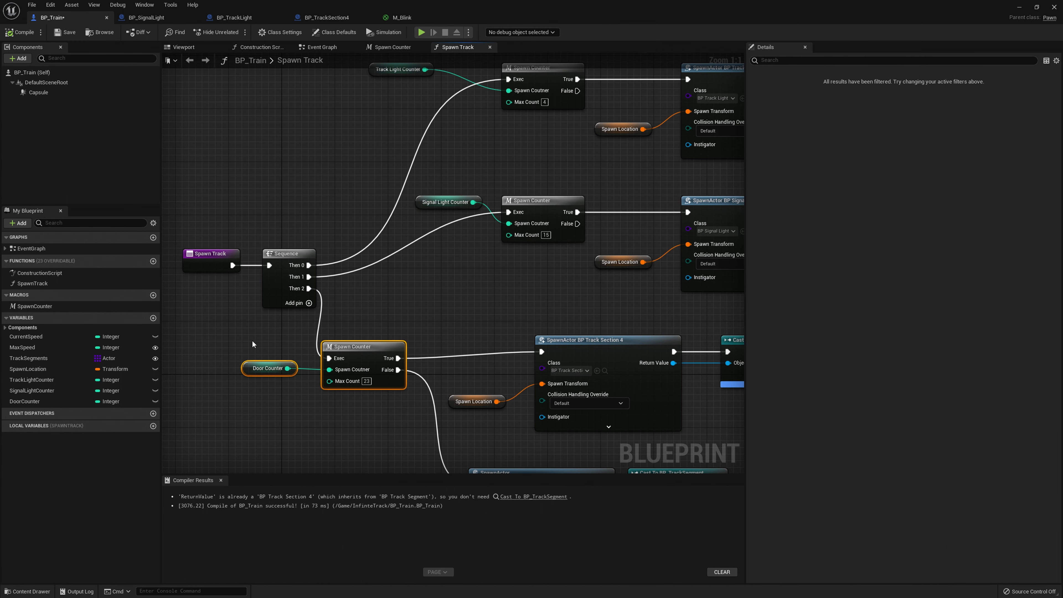
pyautogui.click(251, 340)
# - Examine the random track segment branch, the SpawnActor BP Track Section 4 branch and the BP_TrackSection4 asset in the InfiniteTrack folder
pyautogui.moveTo(341, 347); pyautogui.dragTo(324, 321, button='right')
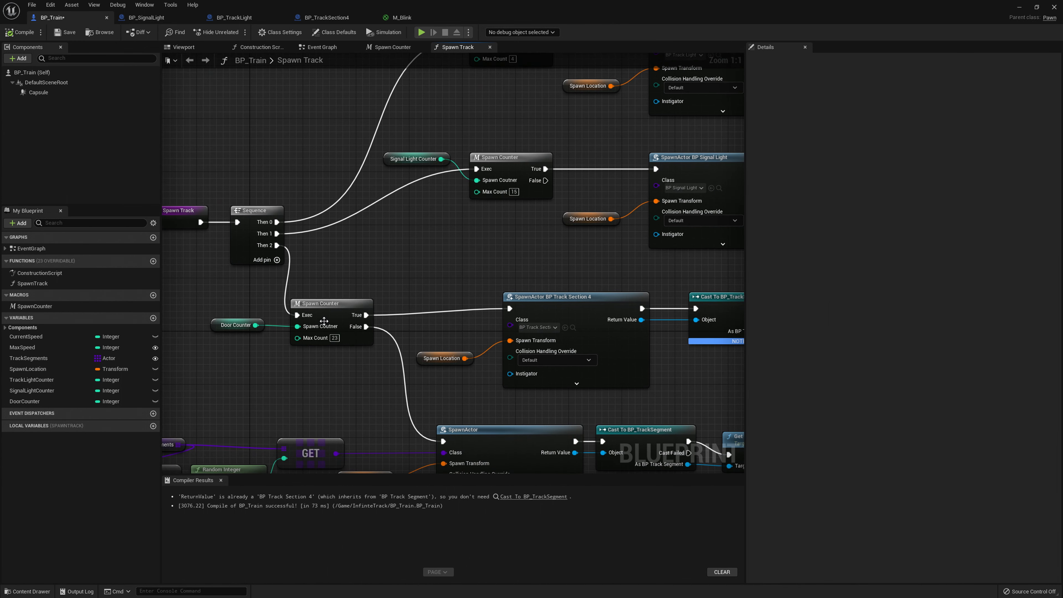
pyautogui.moveTo(326, 424); pyautogui.dragTo(424, 302, button='right')
pyautogui.moveTo(325, 353); pyautogui.dragTo(733, 431)
pyautogui.moveTo(726, 429); pyautogui.dragTo(483, 420, button='right')
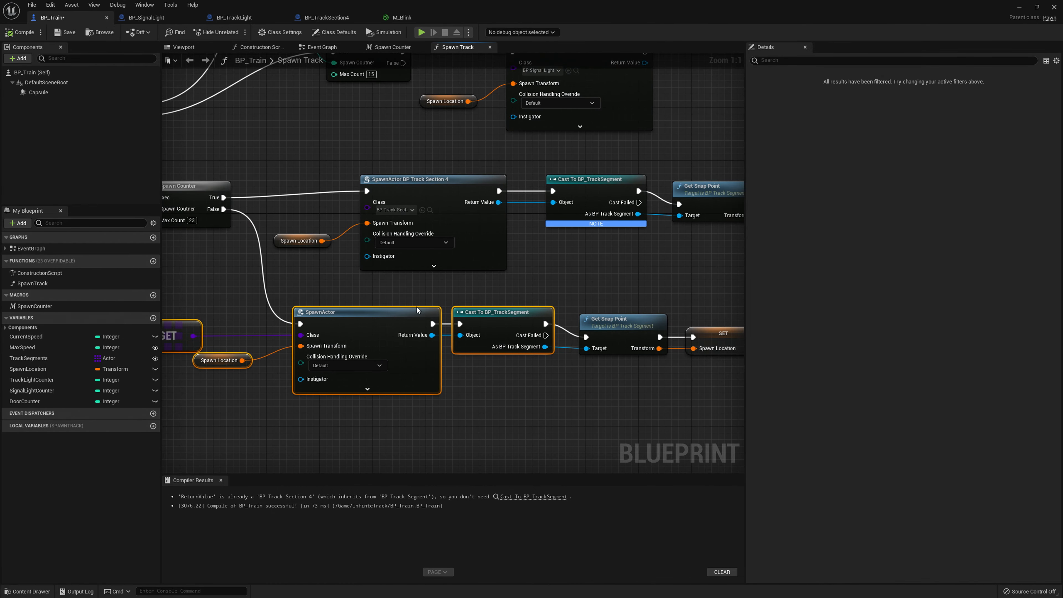
pyautogui.moveTo(417, 310); pyautogui.dragTo(469, 310, button='right')
pyautogui.moveTo(331, 260); pyautogui.dragTo(227, 313, button='right')
pyautogui.moveTo(287, 201); pyautogui.dragTo(458, 337)
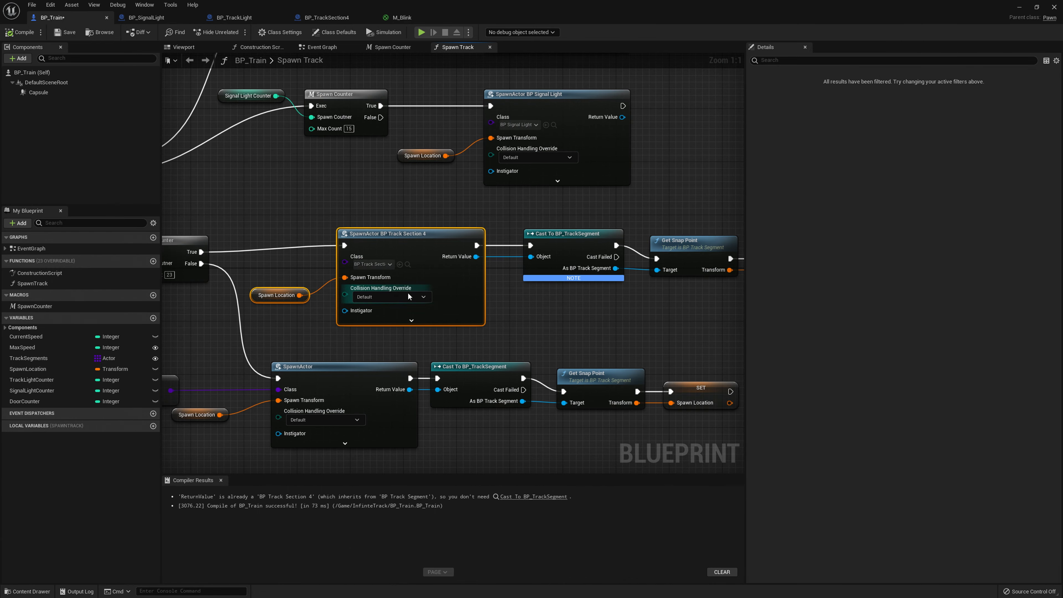
pyautogui.hotkey('ctrl', 'space')
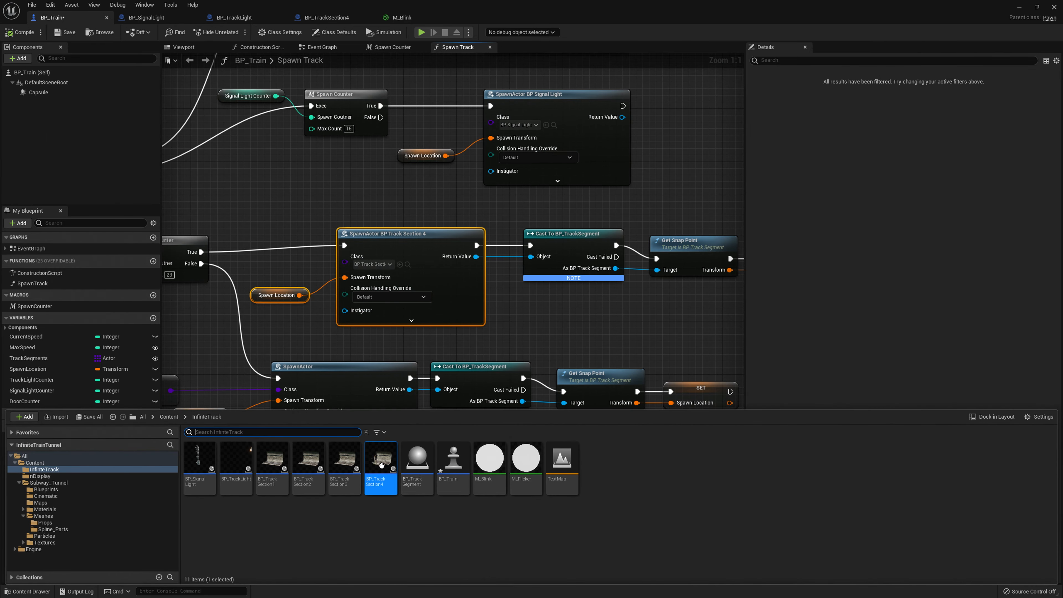
pyautogui.click(451, 342)
pyautogui.moveTo(532, 343); pyautogui.dragTo(335, 323, button='right')
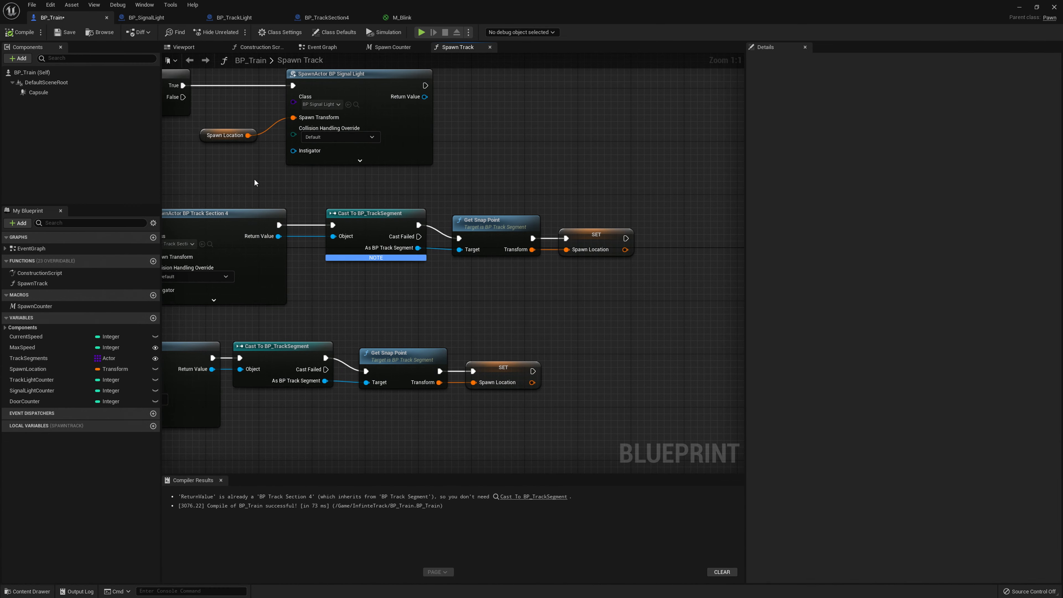
# - Align the Track Section 4 branch's SpawnActor, Cast To BP_TrackSegment, Get Snap Point and SET Spawn Location nodes in a row with the Spawn Counter
pyautogui.moveTo(357, 217); pyautogui.dragTo(342, 100)
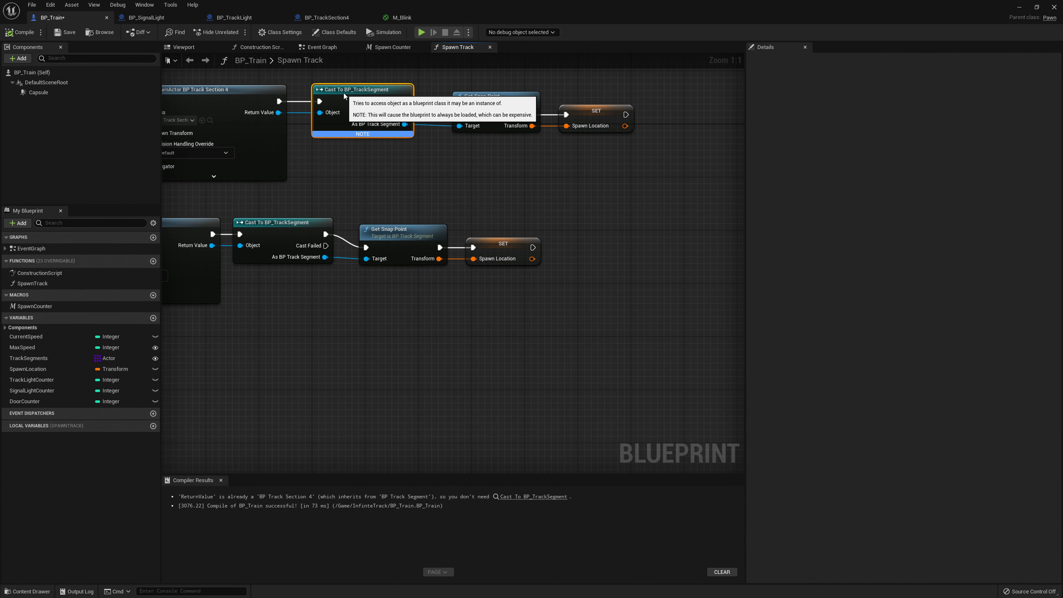
pyautogui.moveTo(407, 183); pyautogui.dragTo(409, 182, button='right')
pyautogui.moveTo(260, 213); pyautogui.dragTo(558, 271, button='right')
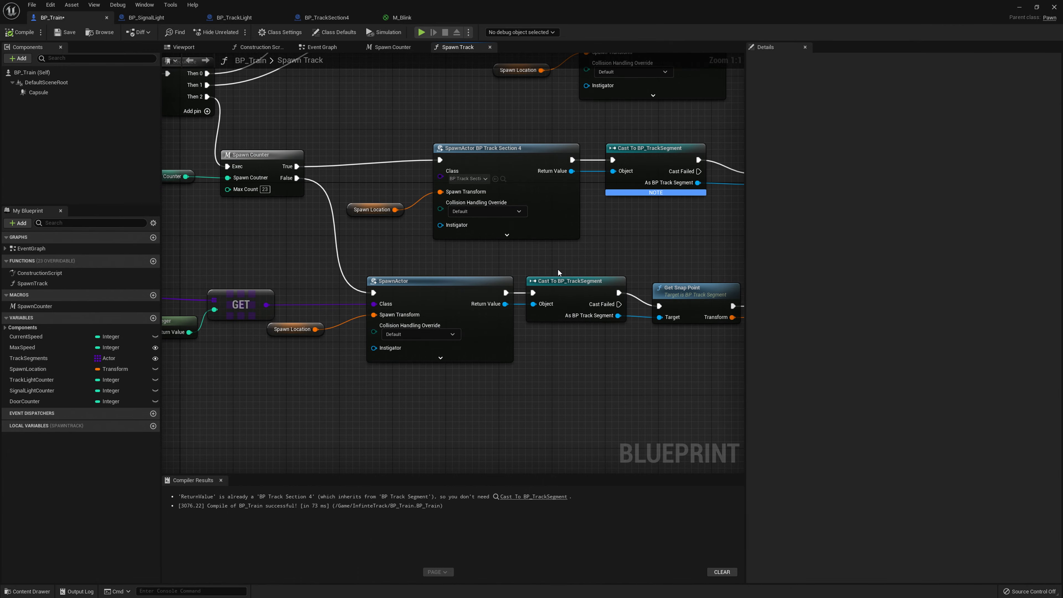
pyautogui.moveTo(268, 192); pyautogui.dragTo(378, 221, button='right')
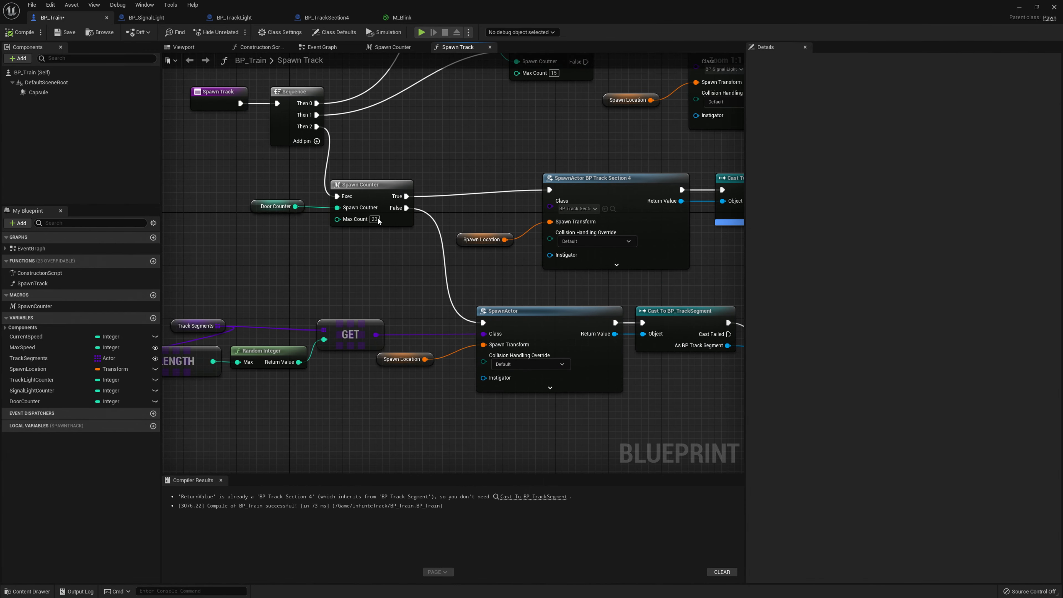
pyautogui.moveTo(595, 232); pyautogui.dragTo(487, 244, button='right')
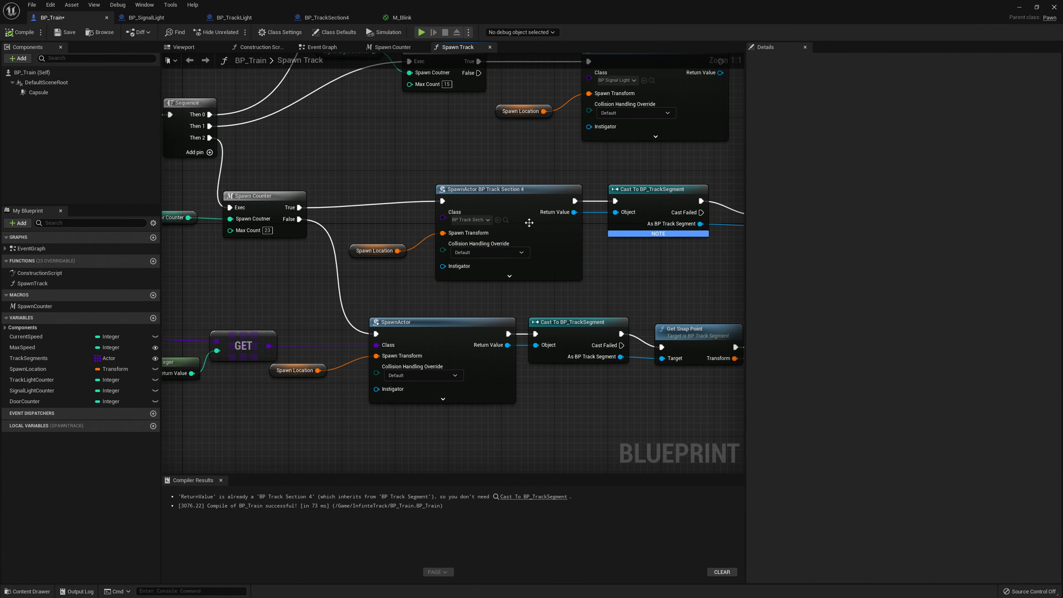
pyautogui.moveTo(530, 223); pyautogui.dragTo(523, 229)
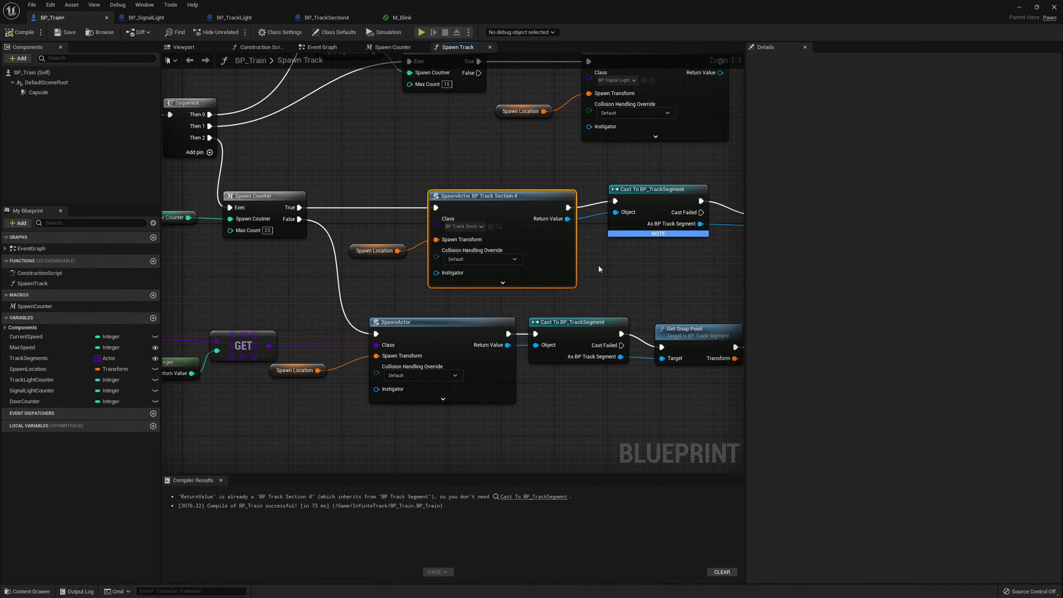
pyautogui.moveTo(644, 201); pyautogui.dragTo(643, 208)
pyautogui.moveTo(588, 305); pyautogui.dragTo(461, 325, button='right')
pyautogui.moveTo(661, 223); pyautogui.dragTo(654, 217)
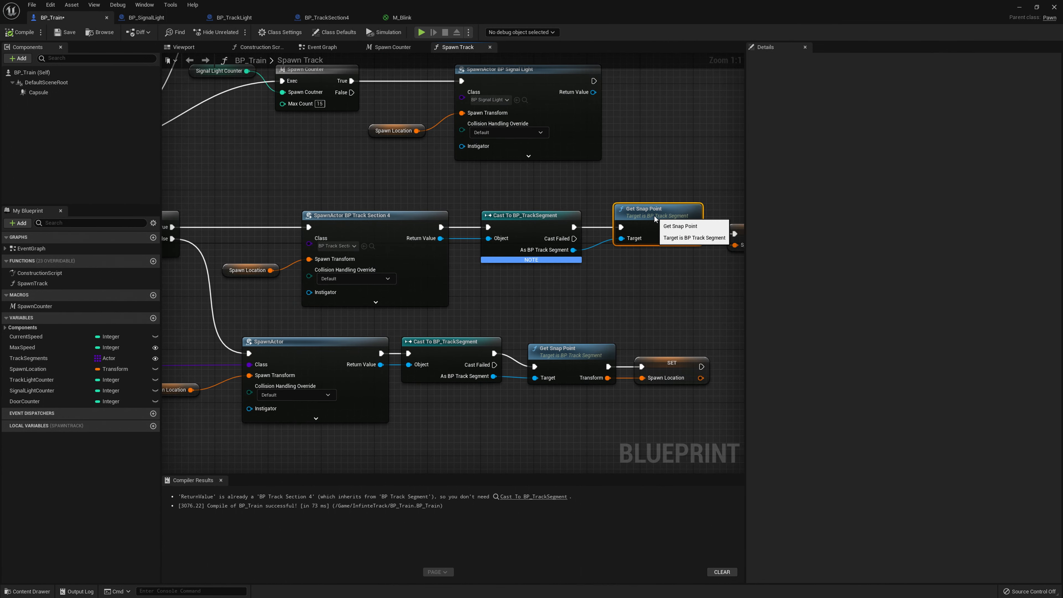
pyautogui.moveTo(655, 219); pyautogui.dragTo(591, 221, button='right')
pyautogui.moveTo(700, 233); pyautogui.dragTo(694, 219)
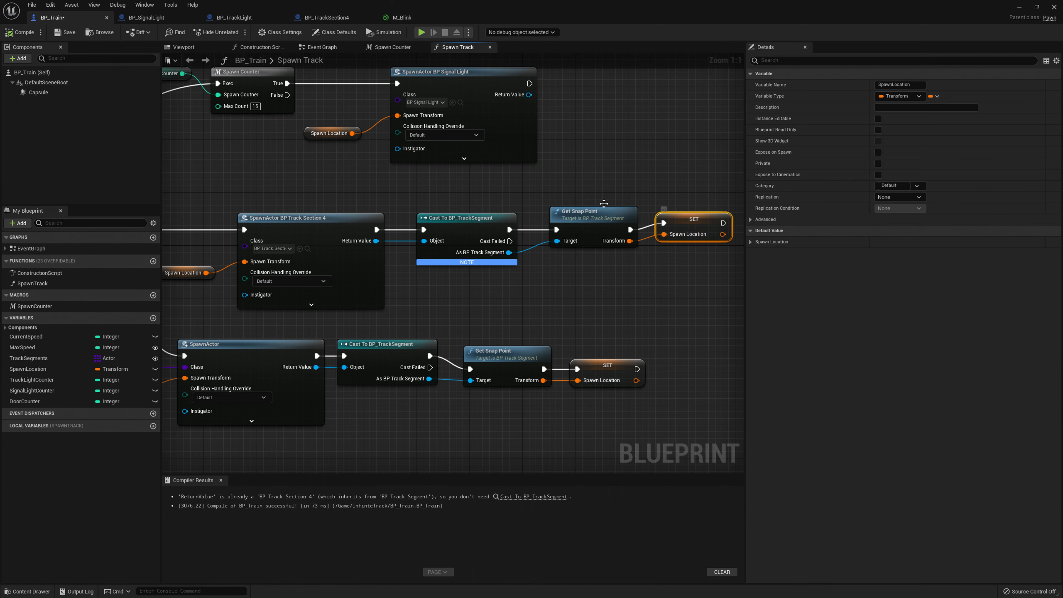
# - Open M_Blink from the InfiniteTrack folder and line up its Time, Multiply and Sine nodes beside the Emissive Color input
pyautogui.click(1020, 7)
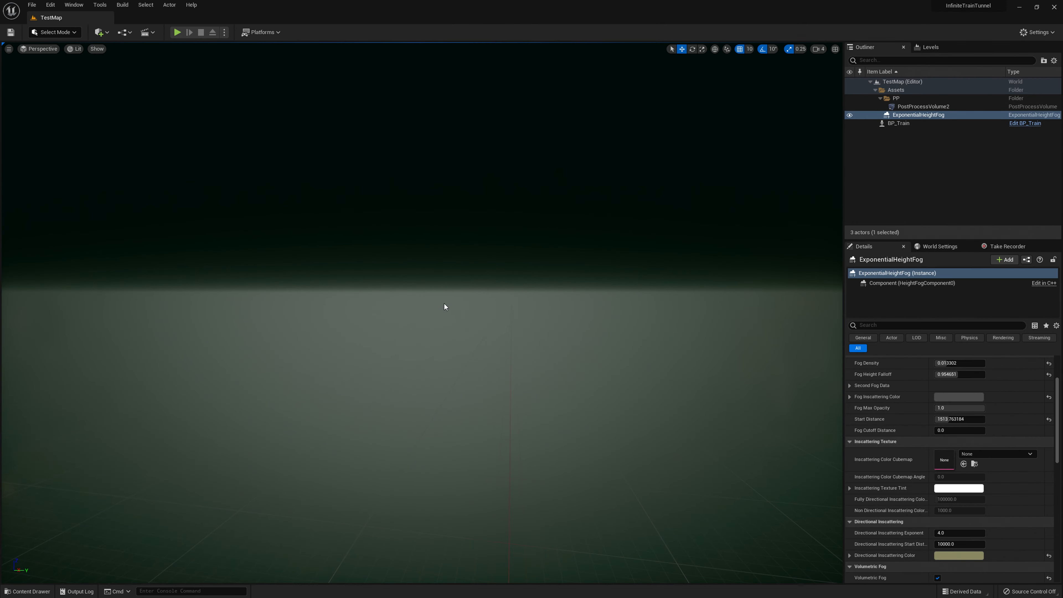
pyautogui.hotkey('ctrl', 'space')
pyautogui.doubleClick(490, 481)
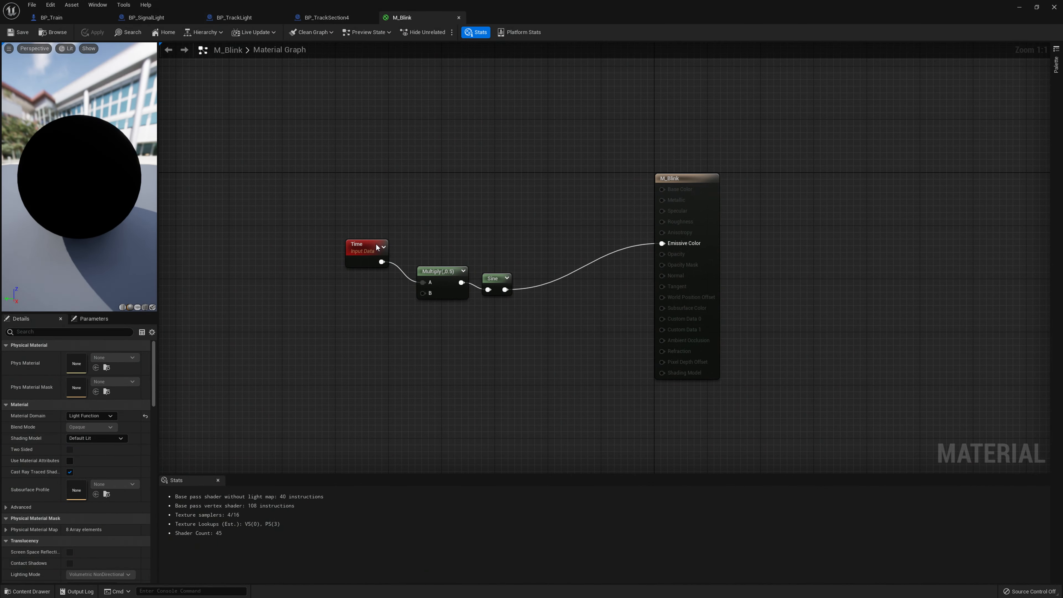
pyautogui.moveTo(377, 247); pyautogui.dragTo(388, 268)
pyautogui.moveTo(495, 290); pyautogui.dragTo(494, 283)
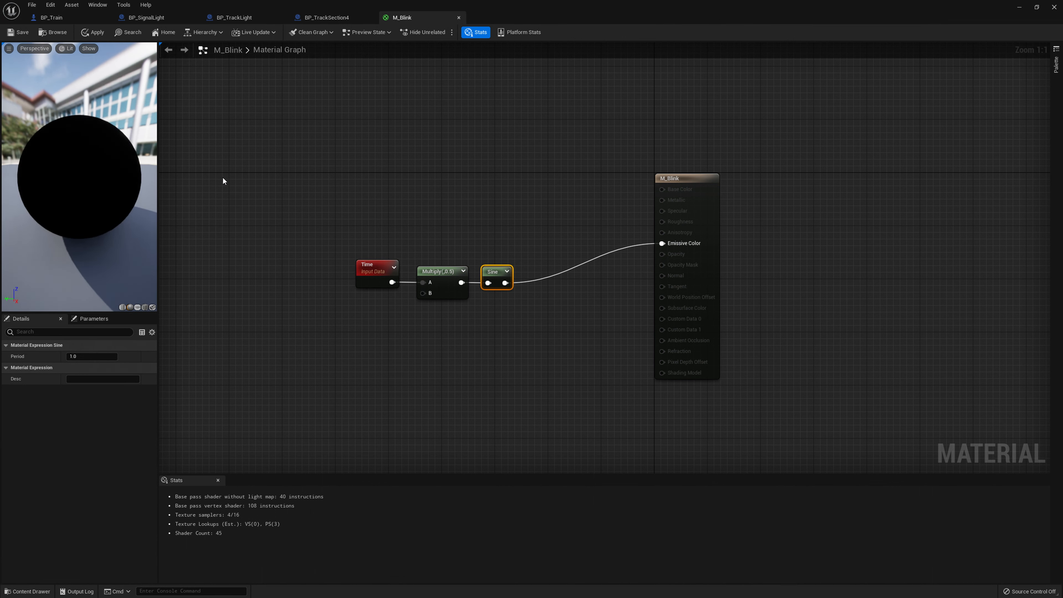
pyautogui.moveTo(325, 212); pyautogui.dragTo(486, 317)
pyautogui.moveTo(489, 273); pyautogui.dragTo(581, 233)
pyautogui.click(526, 309)
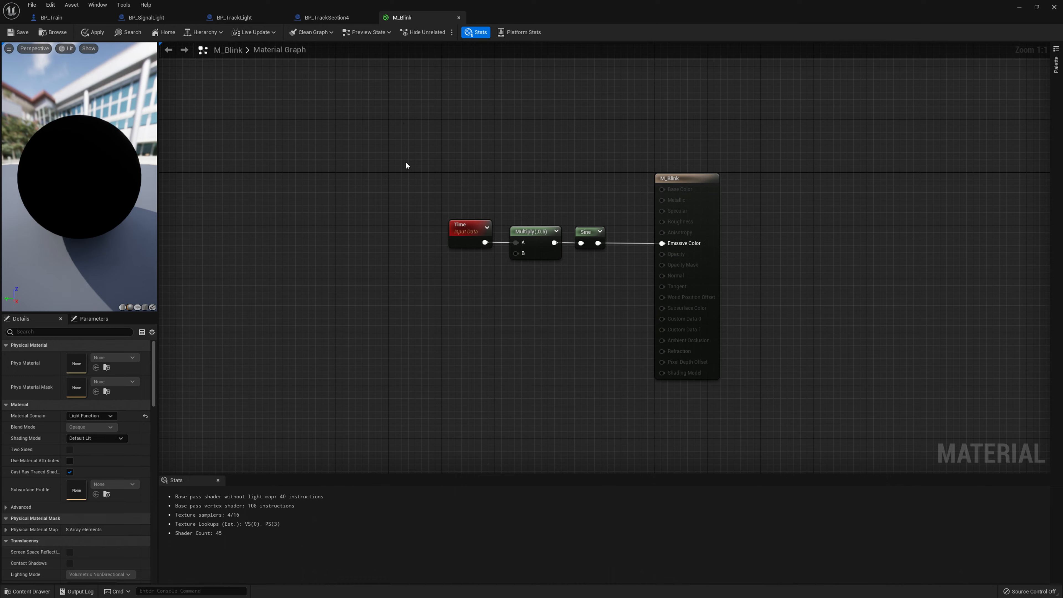
# - Open M_Flicker and group its Time, Multiply, Sine and Frac nodes in a row beside the Emissive Color input
pyautogui.hotkey('ctrl', 'space')
pyautogui.doubleClick(523, 433)
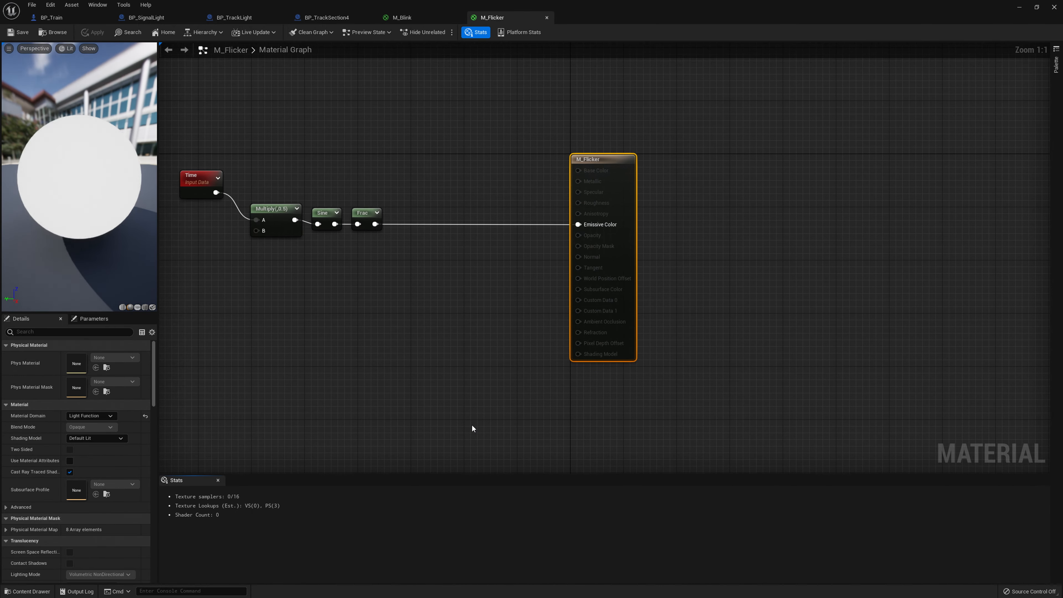
pyautogui.moveTo(241, 235); pyautogui.dragTo(335, 254, button='right')
pyautogui.moveTo(288, 202); pyautogui.dragTo(301, 227)
pyautogui.moveTo(239, 172); pyautogui.dragTo(630, 242)
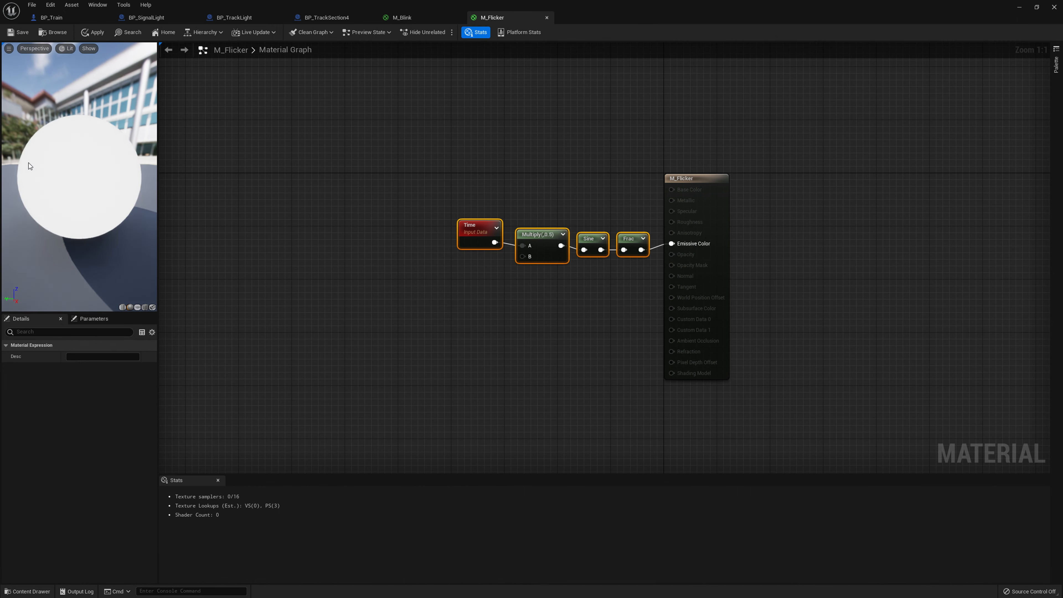
pyautogui.click(686, 179)
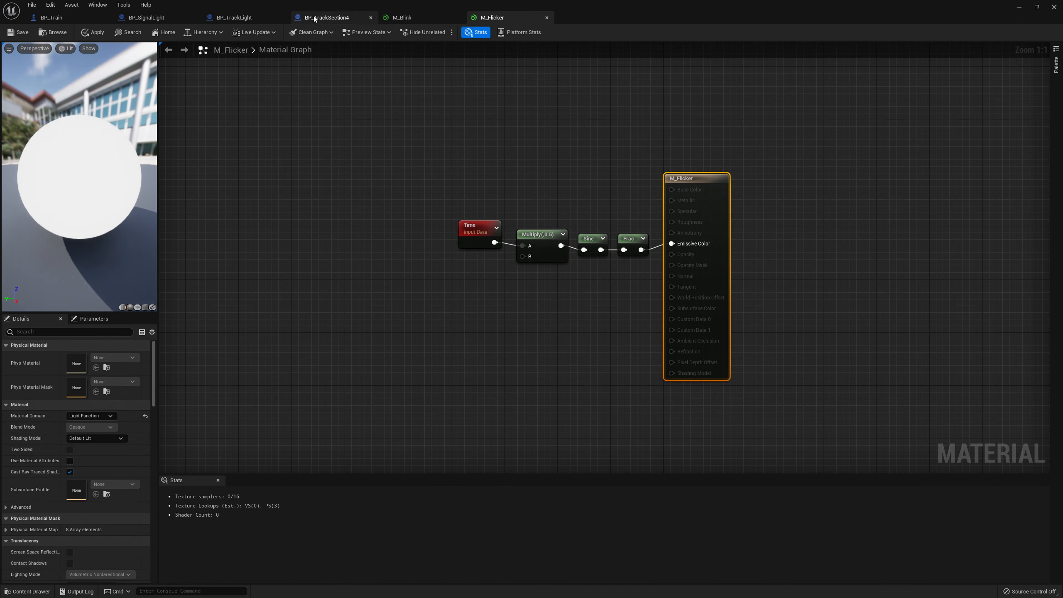
# - Return to TestMap, play the level to watch the train run through the lit tunnel, and stop the session
pyautogui.click(297, 17)
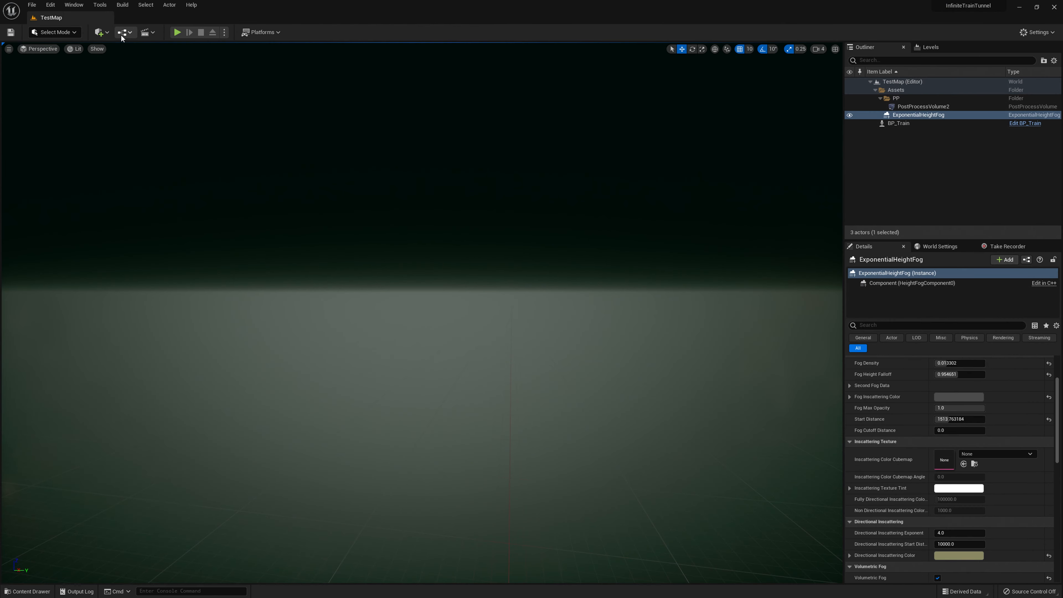
pyautogui.click(177, 32)
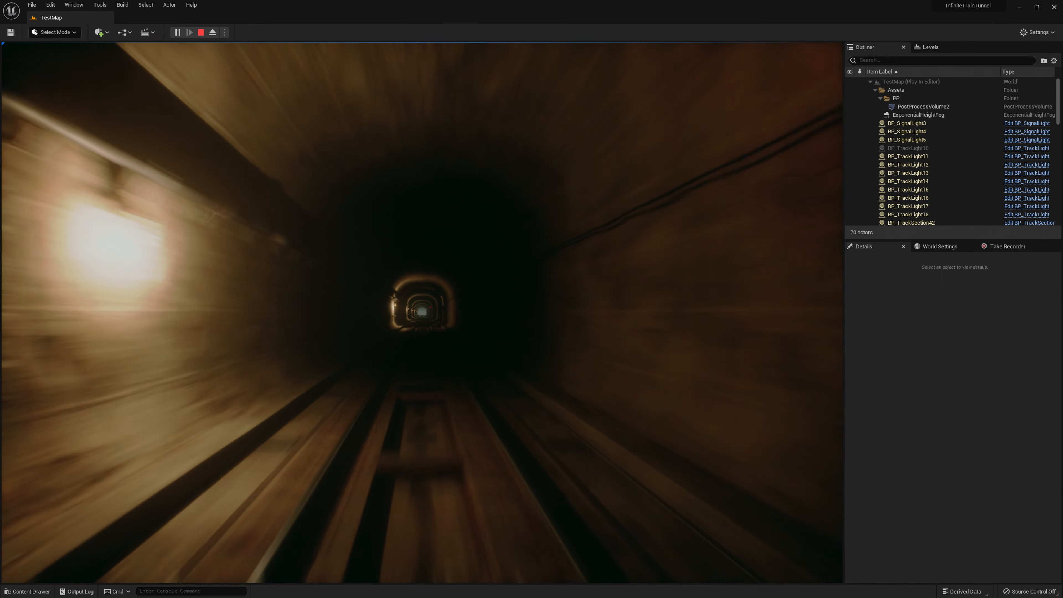
pyautogui.press('Escape')
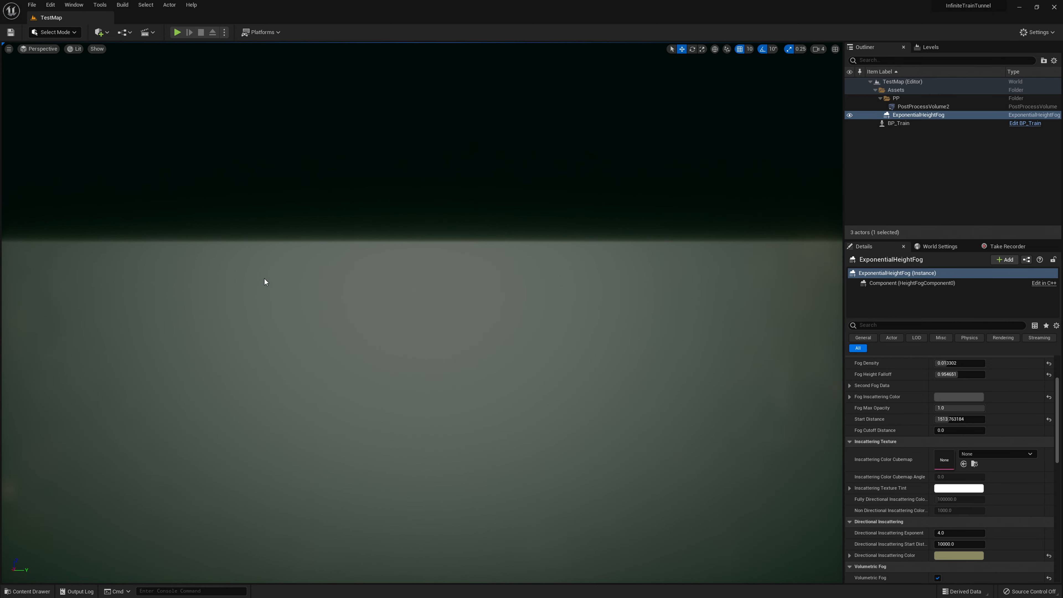
# - Enable the Switchboard beta plugin and restart the editor
pyautogui.click(1035, 33)
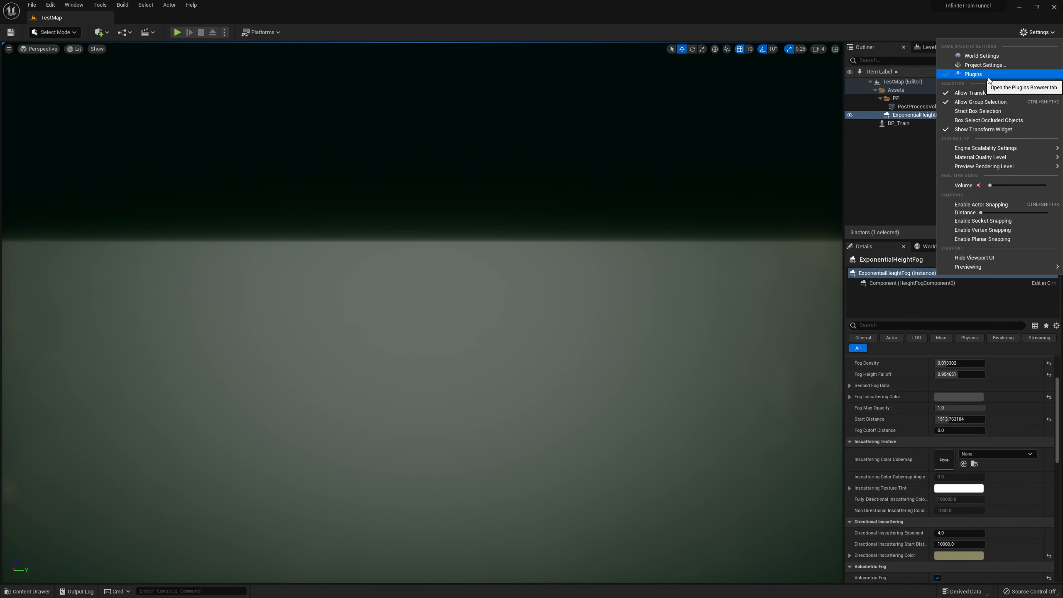
pyautogui.click(988, 77)
pyautogui.write('switch')
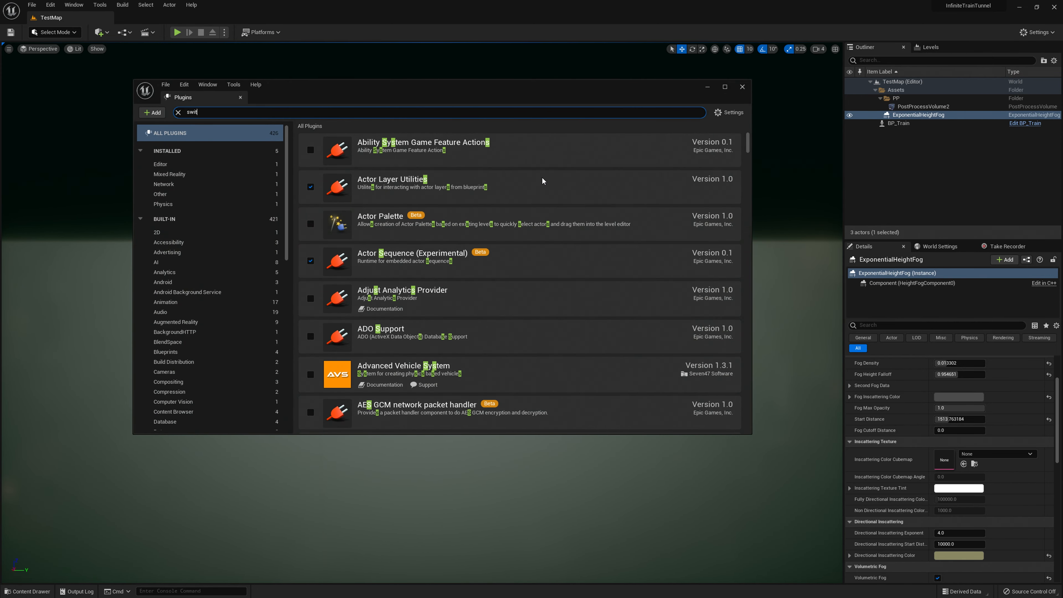
pyautogui.click(309, 187)
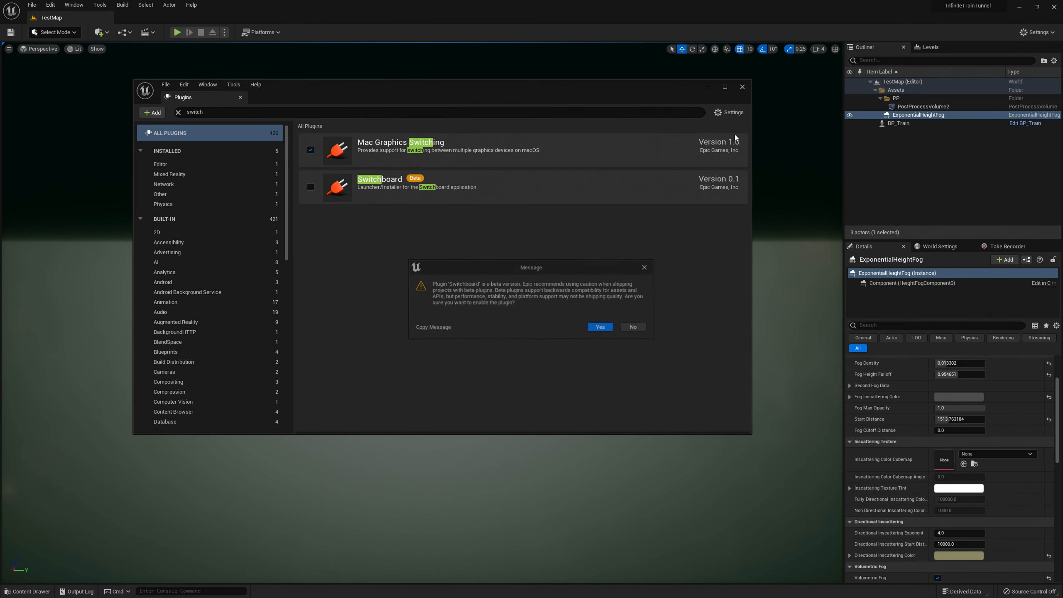
pyautogui.click(599, 326)
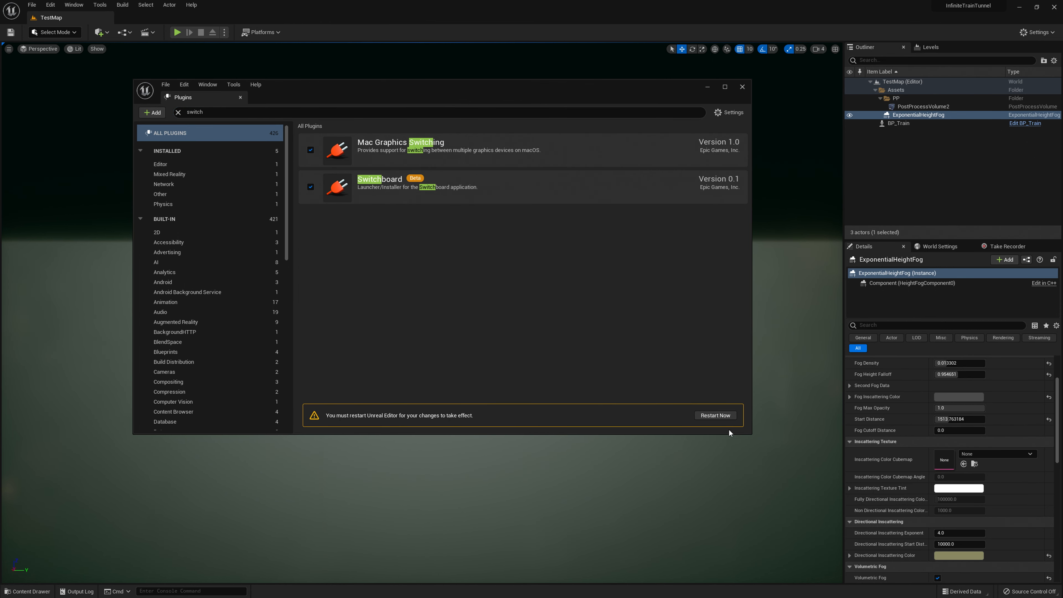
pyautogui.click(725, 419)
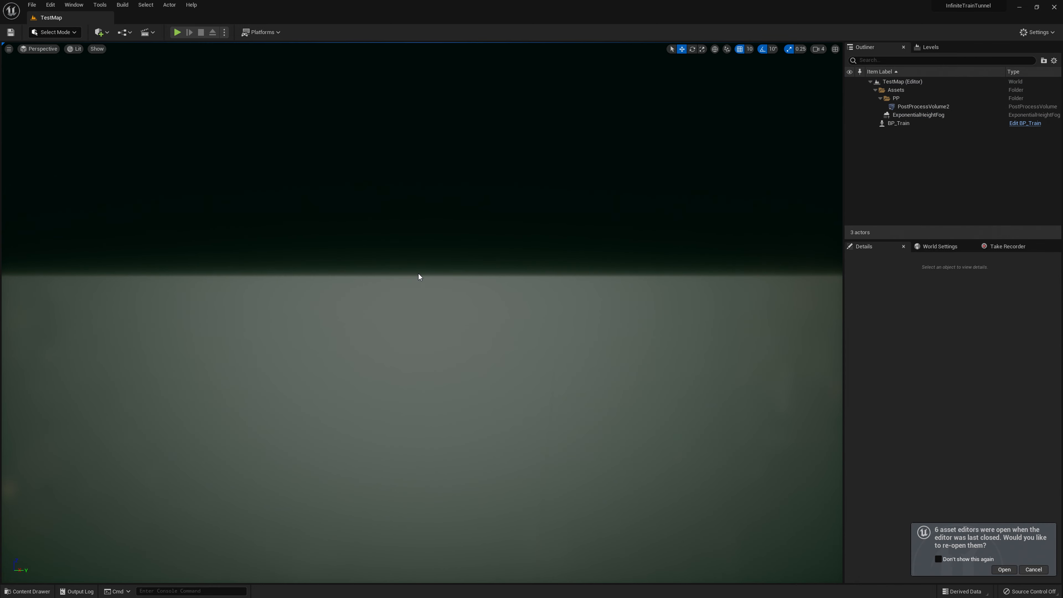
# - Open NDisplayConfig from the nDisplay folder in a maximised editor window and select the VP_0 viewport under Node_0
pyautogui.hotkey('ctrl', 'space')
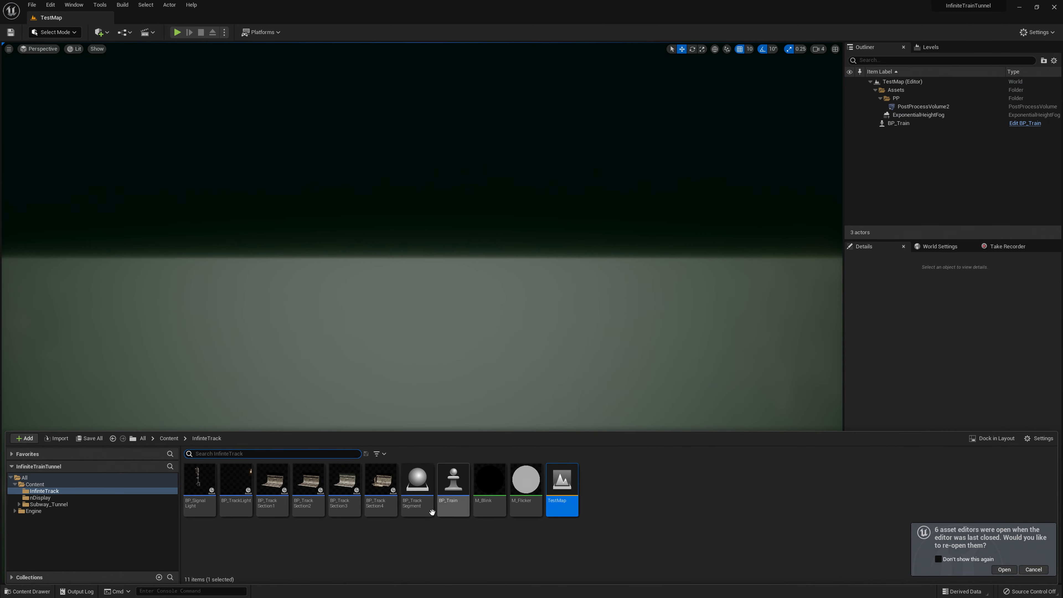
pyautogui.click(168, 440)
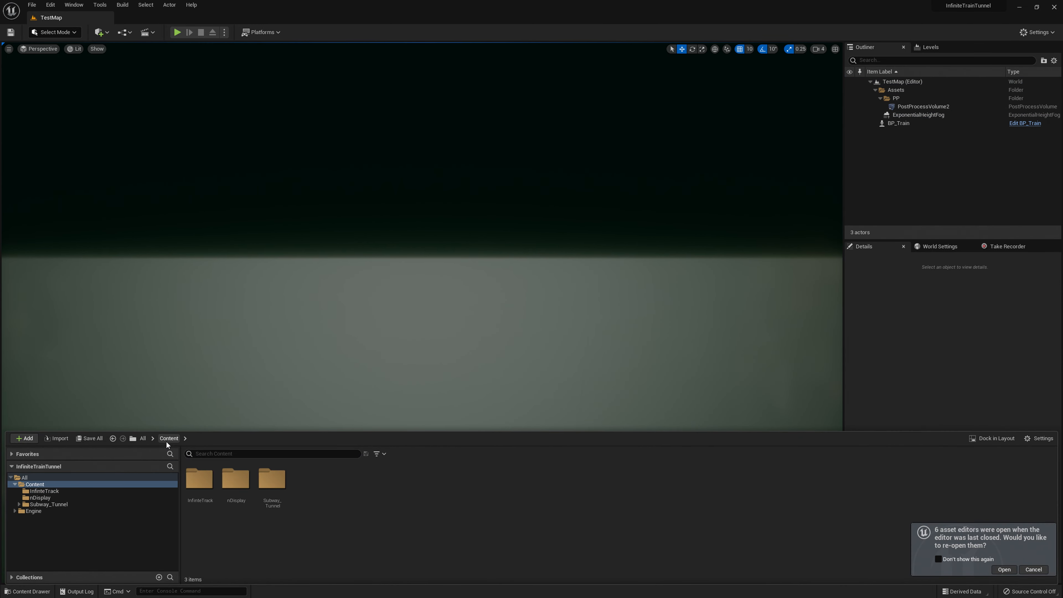
pyautogui.doubleClick(235, 486)
pyautogui.click(193, 512)
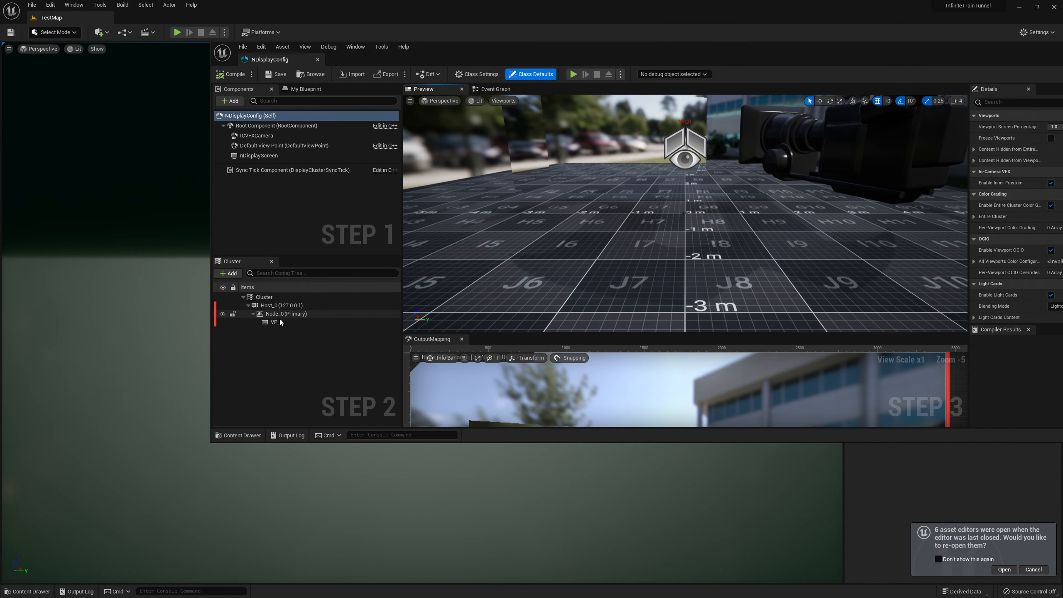
pyautogui.click(279, 320)
pyautogui.doubleClick(488, 59)
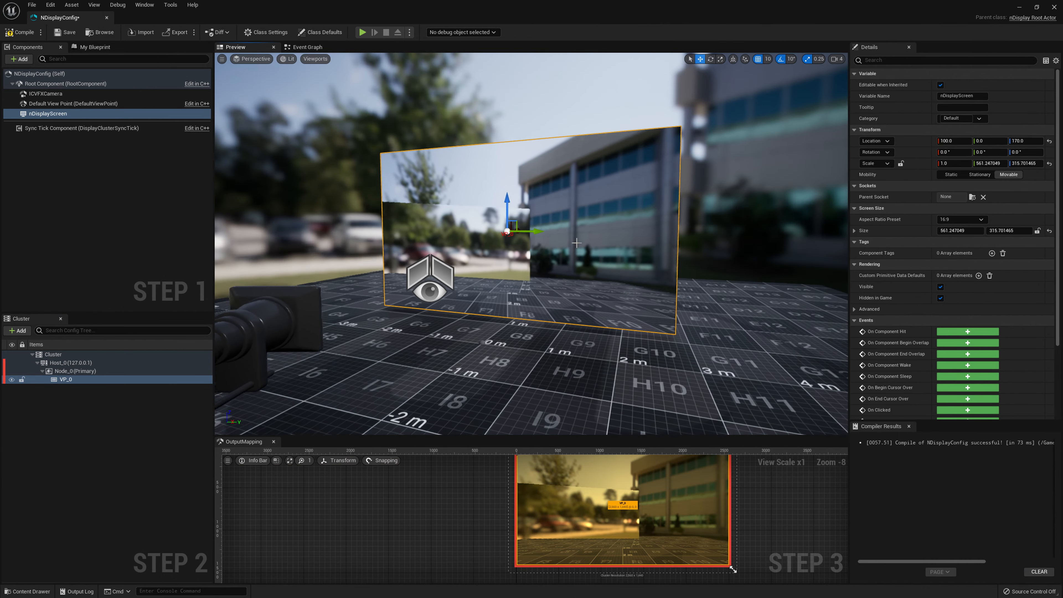
# - Save NDisplayConfig and select the ICVFXCamera component in its preview
pyautogui.click(59, 35)
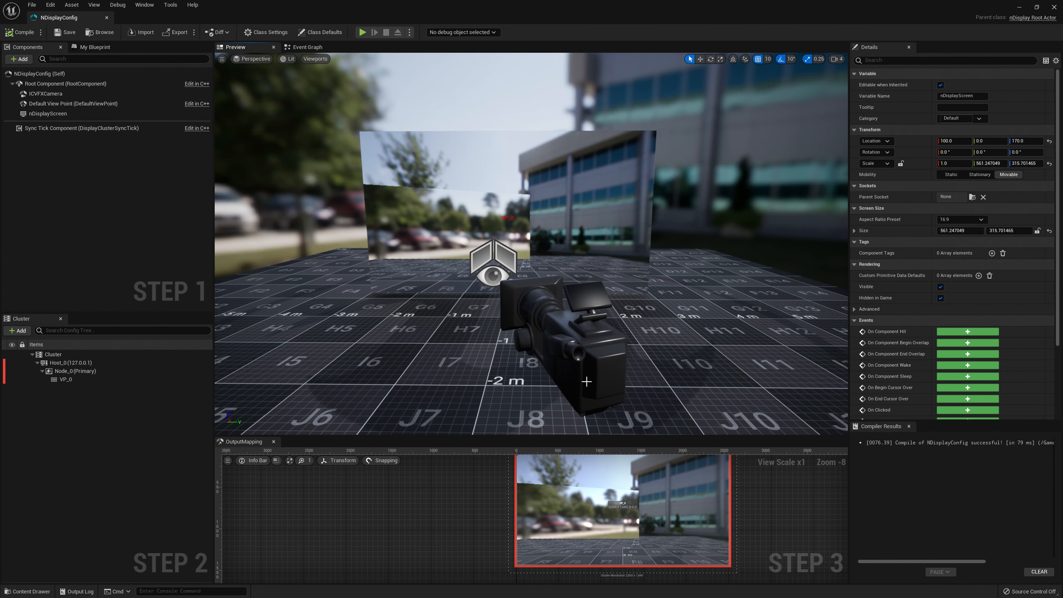
pyautogui.click(548, 344)
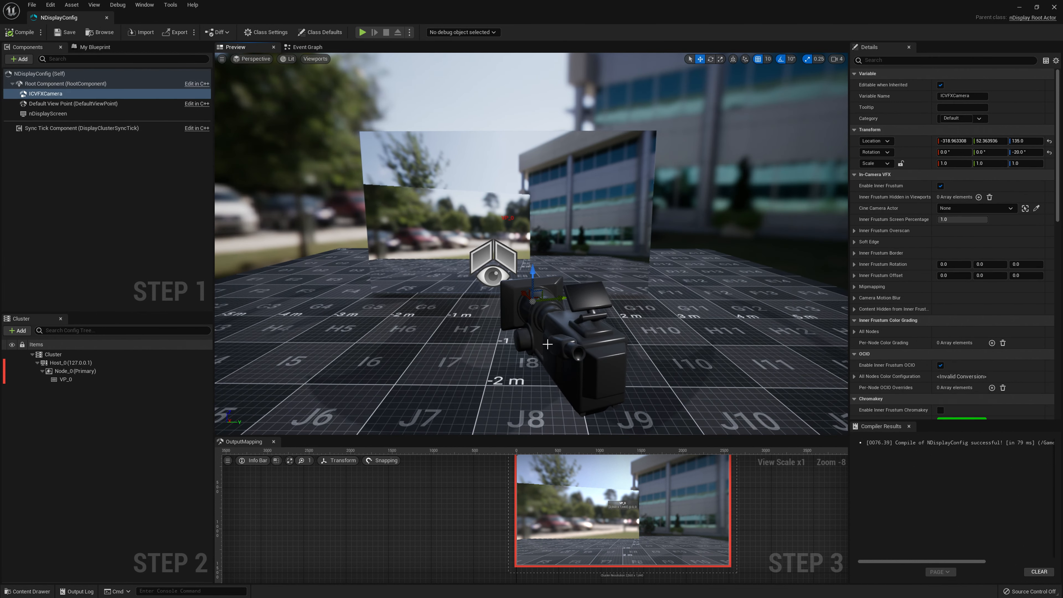
# - Move the ICVFXCamera sideways in the preview to about X -302, Y 99
pyautogui.moveTo(549, 301); pyautogui.dragTo(609, 297)
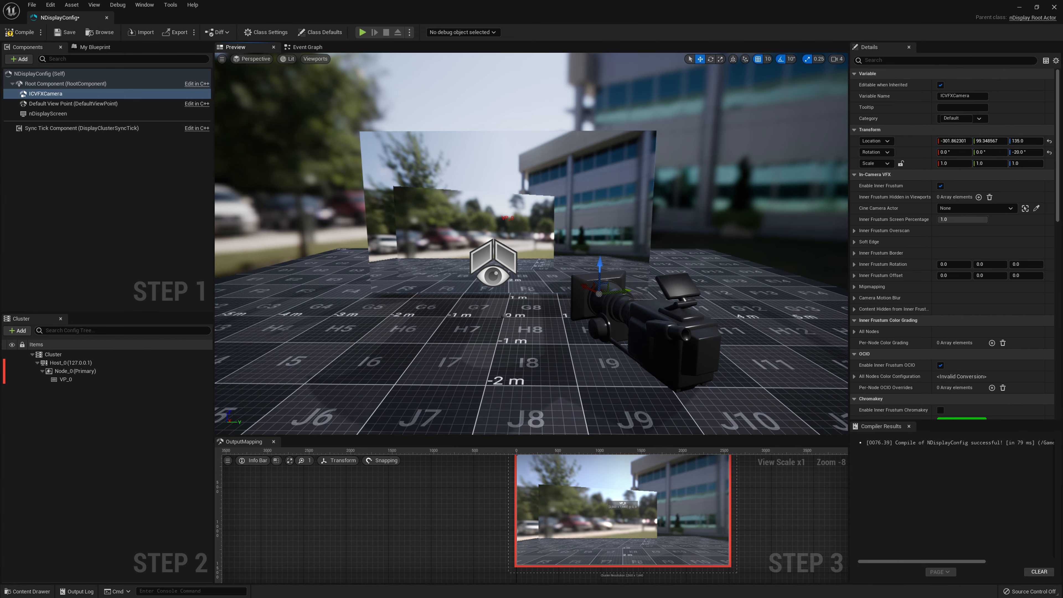
pyautogui.moveTo(574, 364); pyautogui.dragTo(588, 354, button='right')
pyautogui.moveTo(460, 278); pyautogui.dragTo(509, 293, button='right')
# - Move the Default View Point to X -105 in front of the screen, then compile NDisplayConfig and close its editor
pyautogui.click(696, 314)
pyautogui.moveTo(696, 314); pyautogui.dragTo(658, 297)
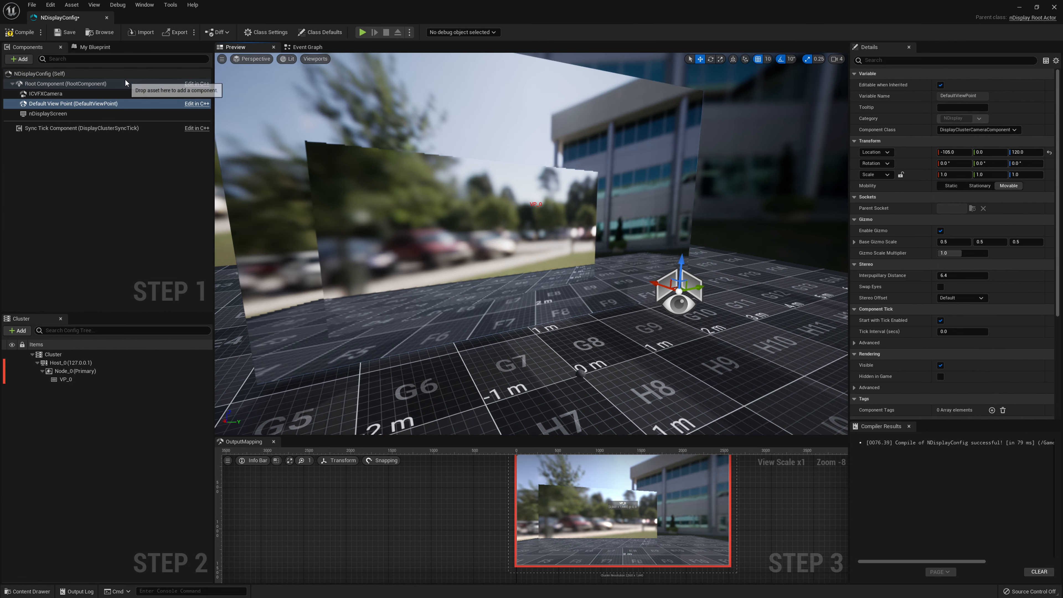
pyautogui.click(19, 32)
pyautogui.click(1055, 6)
# - Place NDisplayConfig in TestMap, attach it to BP_Train, and reset its location to 0, 0, 0
pyautogui.moveTo(421, 254); pyautogui.dragTo(502, 281, button='right')
pyautogui.hotkey('ctrl', 'space')
pyautogui.press('w')
pyautogui.hotkey('ctrl', 'space')
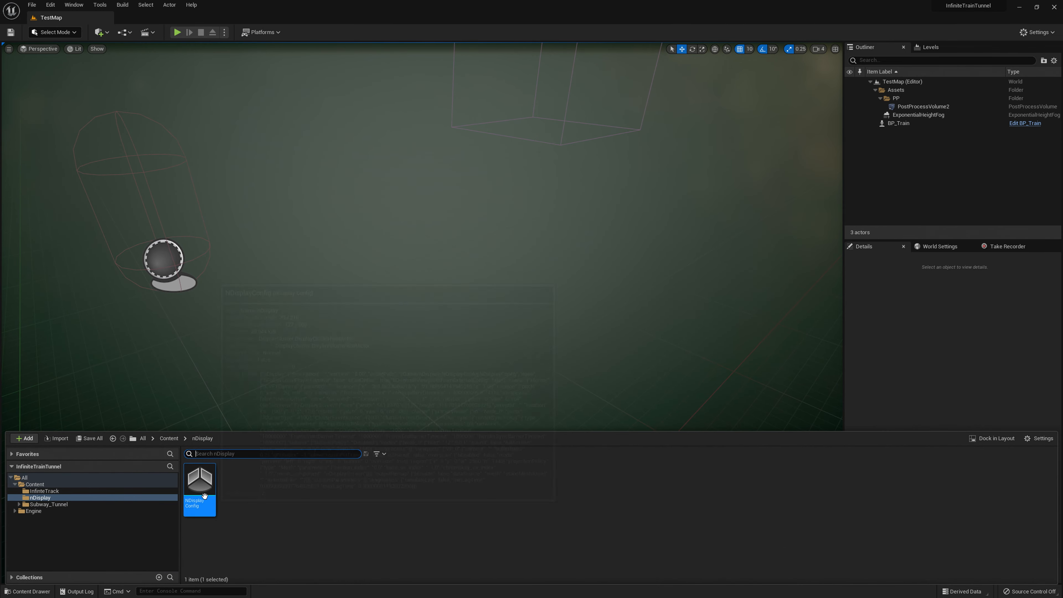
pyautogui.moveTo(204, 495); pyautogui.dragTo(221, 337)
pyautogui.moveTo(892, 132); pyautogui.dragTo(892, 124)
pyautogui.click(1049, 362)
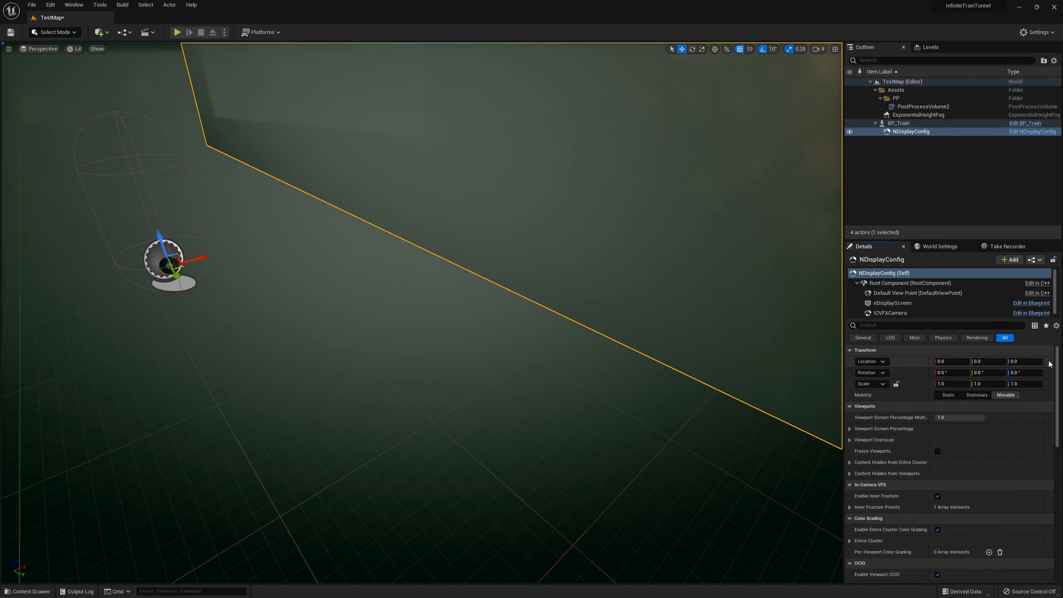
# - Rotate the NDisplayConfig actor to 40° about Z and save the level
pyautogui.moveTo(502, 319); pyautogui.dragTo(587, 297, button='right')
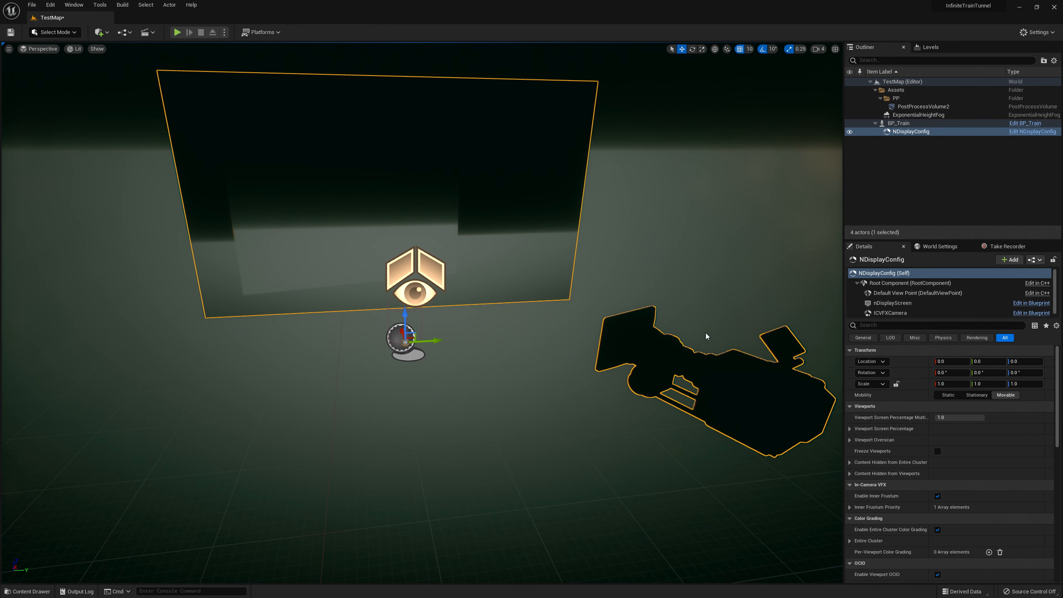
pyautogui.press('e')
pyautogui.moveTo(383, 358); pyautogui.dragTo(329, 360)
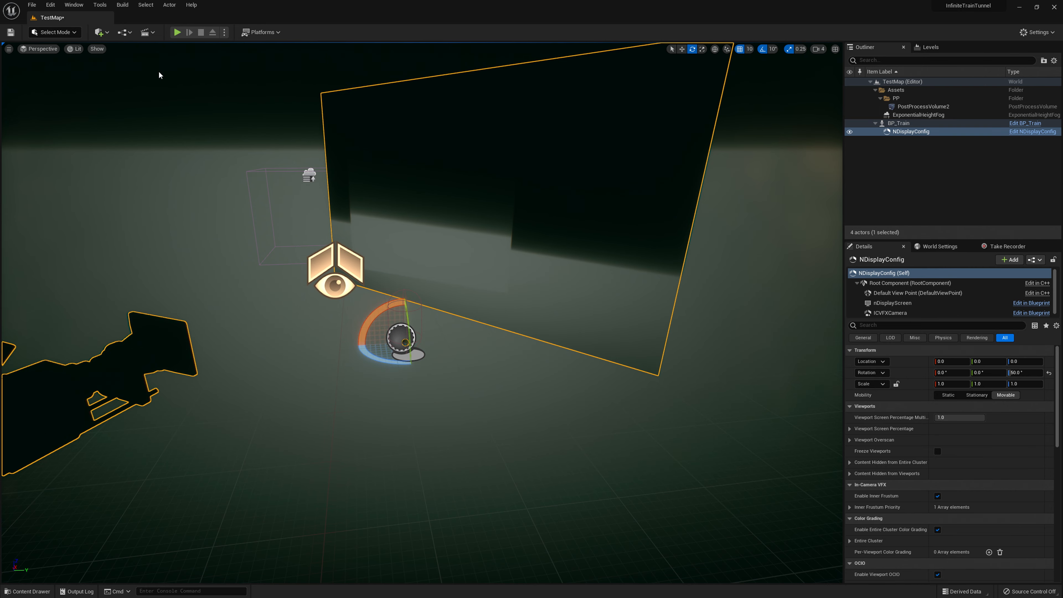
pyautogui.moveTo(266, 249); pyautogui.dragTo(225, 306, button='right')
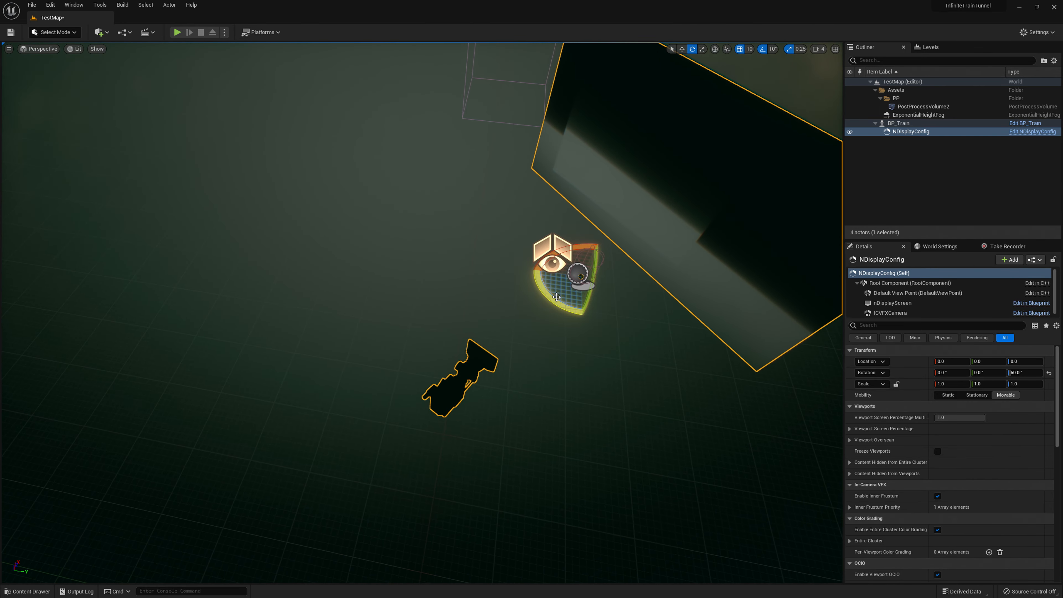
pyautogui.moveTo(551, 295); pyautogui.dragTo(558, 297)
pyautogui.click(11, 32)
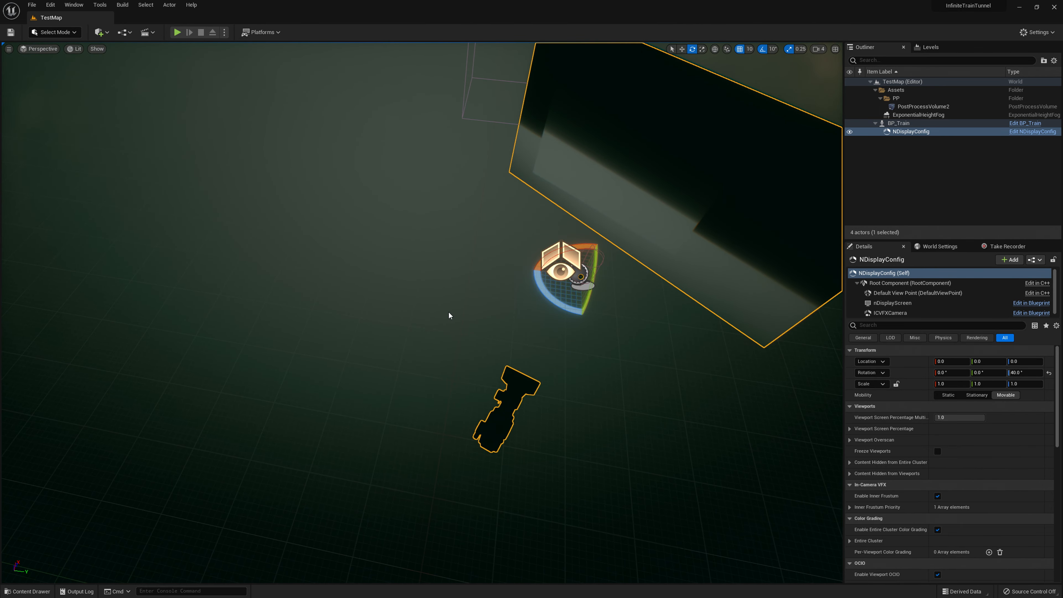
pyautogui.moveTo(451, 316); pyautogui.dragTo(423, 308, button='right')
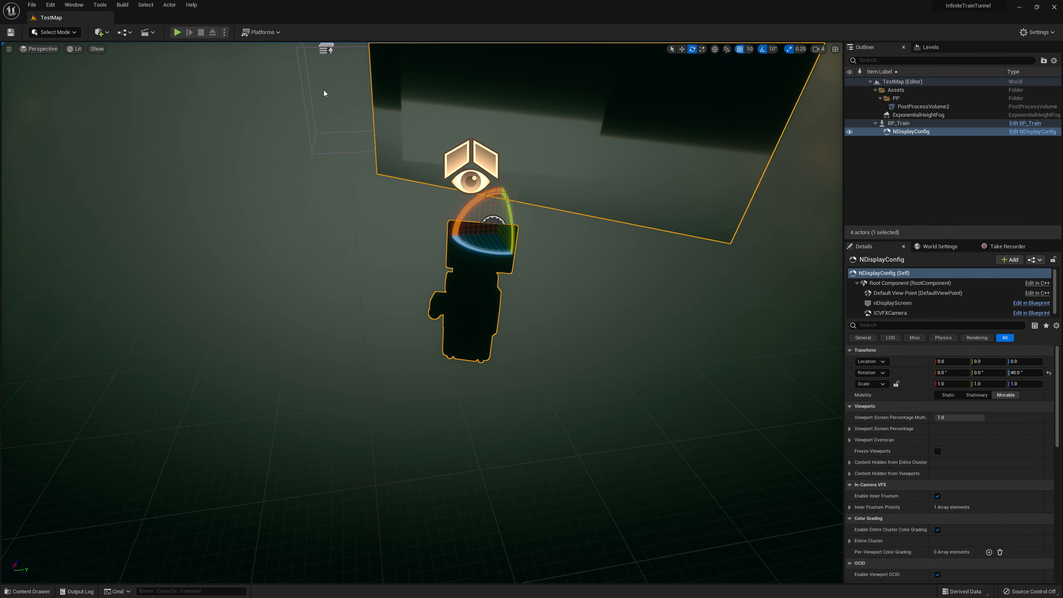
pyautogui.click(225, 32)
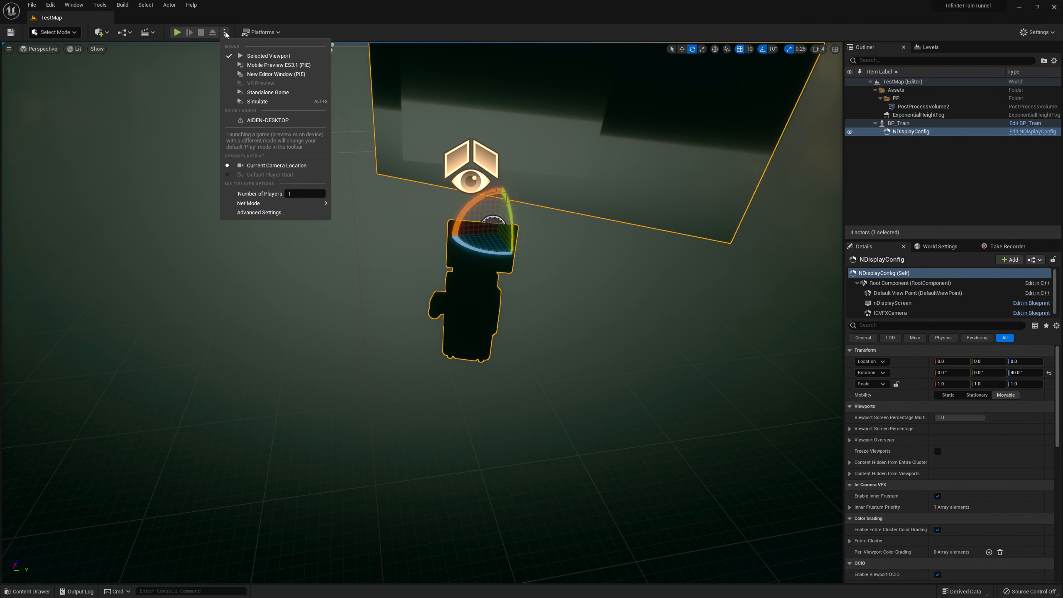
pyautogui.click(304, 22)
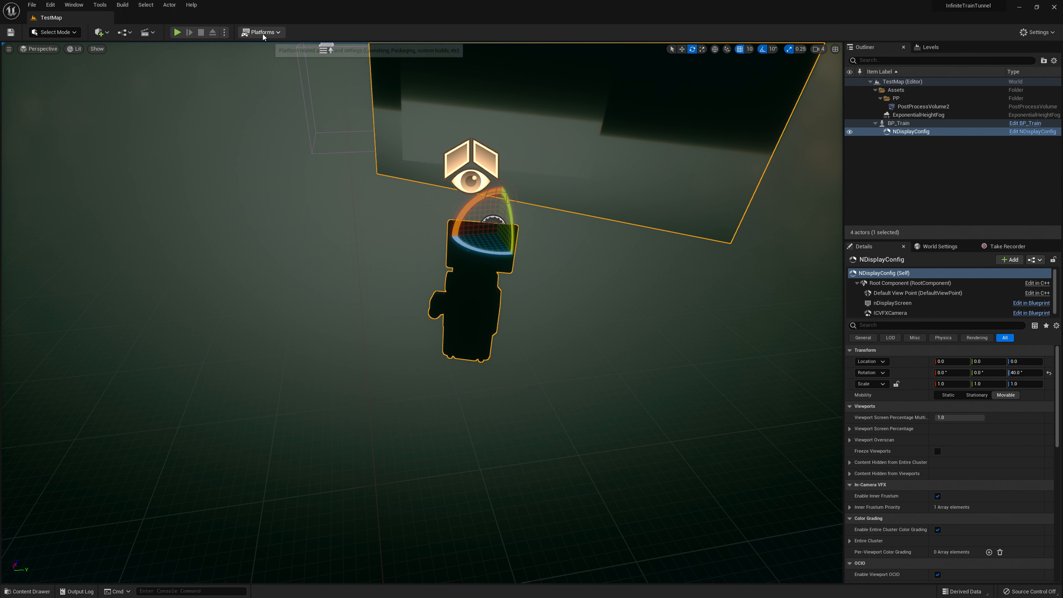
pyautogui.click(72, 4)
pyautogui.moveTo(117, 59)
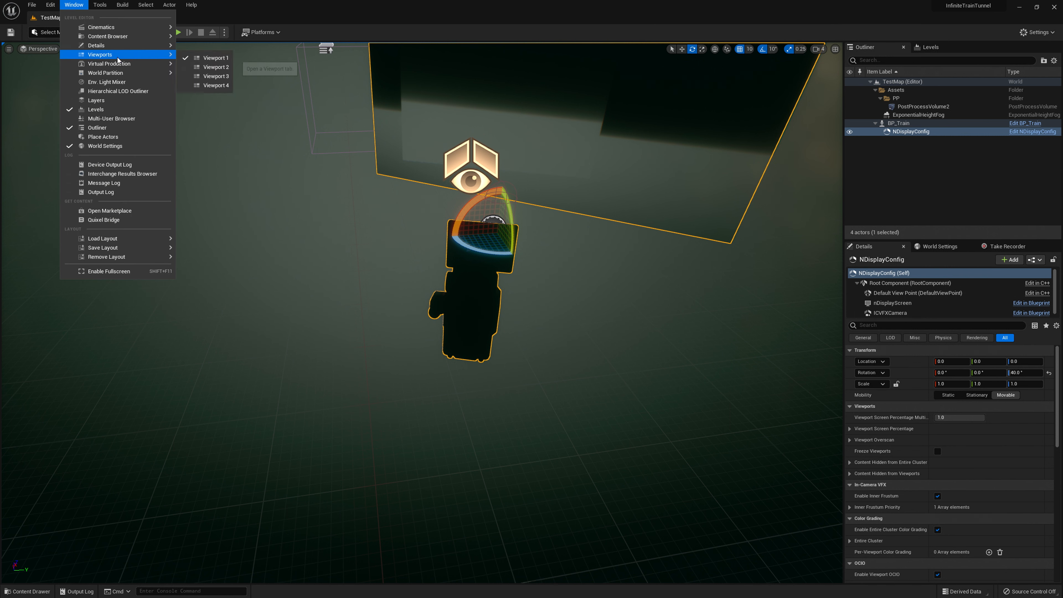
# - Look up "switch" in the project's plugin list to check the Switchboard plugin, then close the list
pyautogui.click(1037, 32)
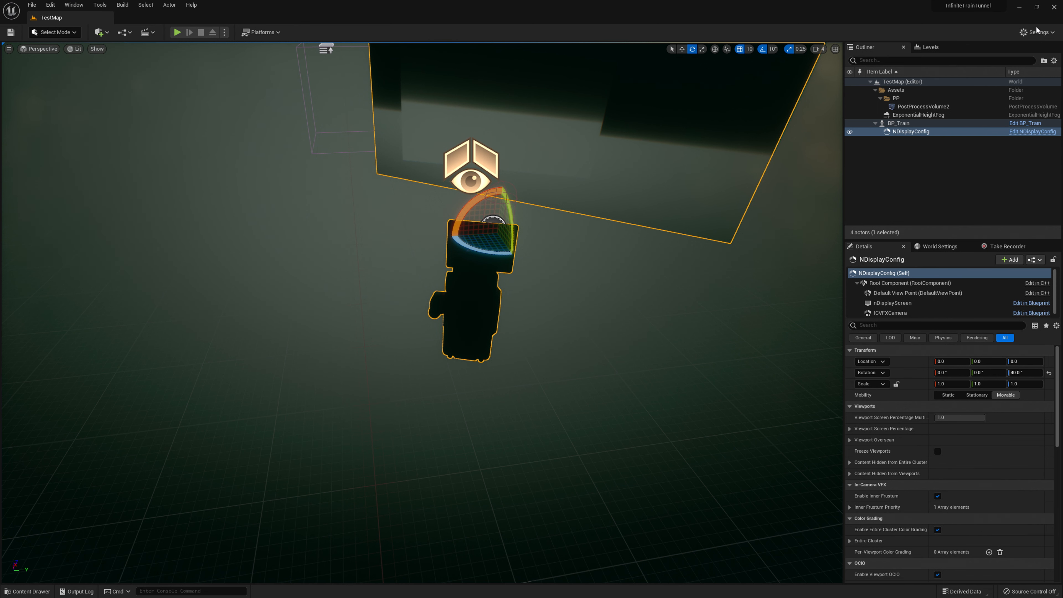
pyautogui.click(970, 78)
pyautogui.write('switch')
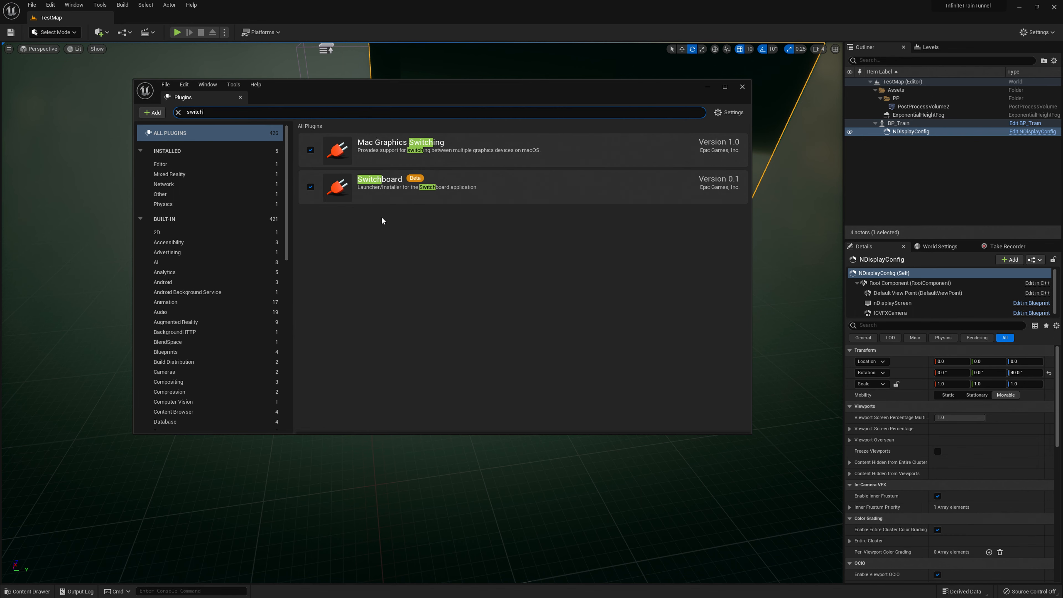
pyautogui.click(743, 87)
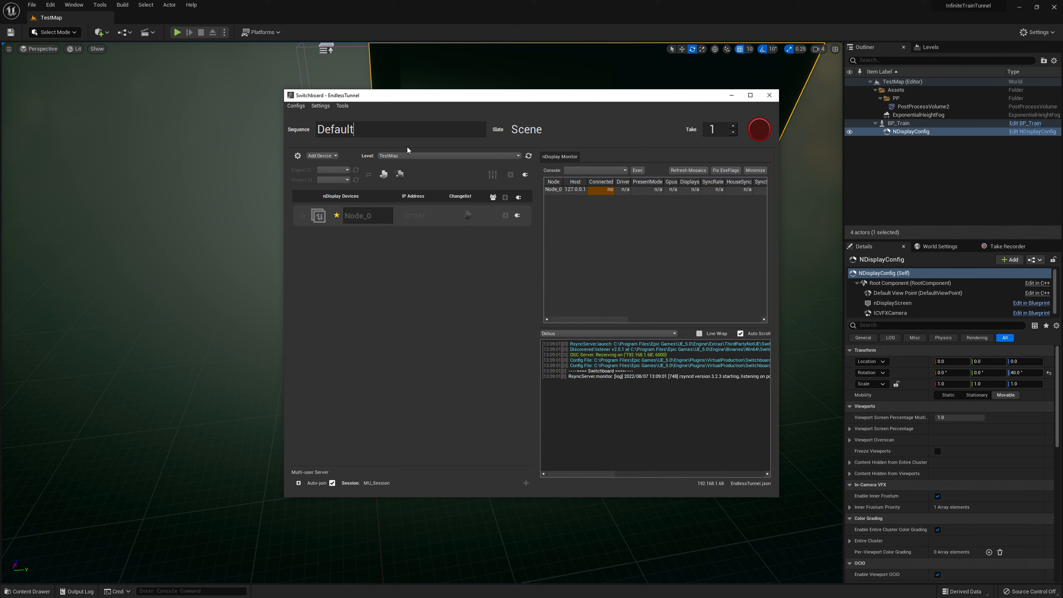
# - In Switchboard, create a new configuration named InfiniteTrainTunnel using InfiniteTrainTunnel.uproject and the UE_5.0 engine directory
pyautogui.click(297, 107)
pyautogui.click(308, 117)
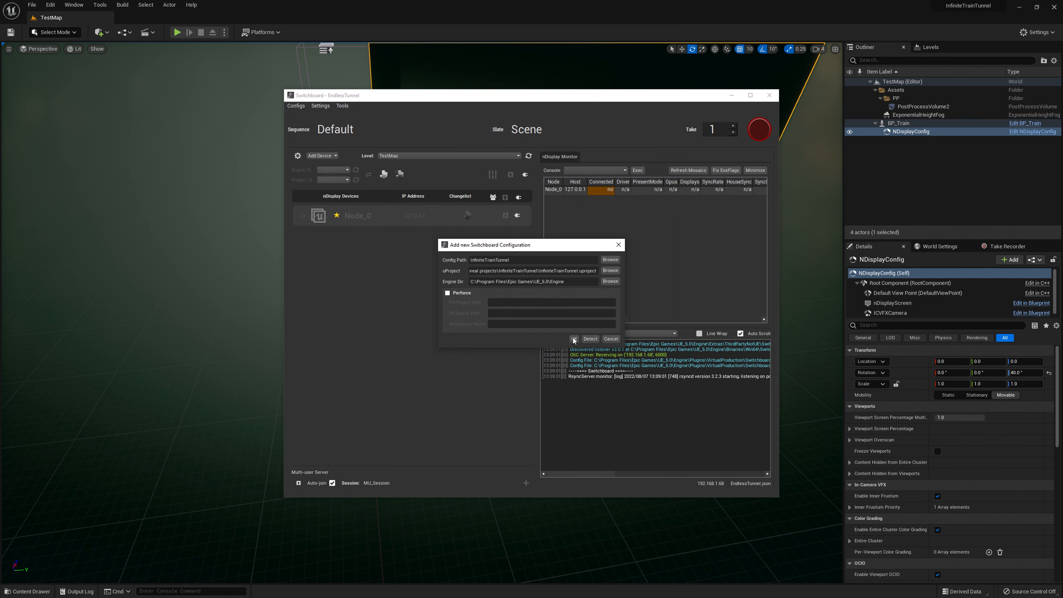
pyautogui.click(574, 339)
# - Add an nDisplay device using the project's populated config file, connect Node_0, and move the Switchboard window aside
pyautogui.click(313, 156)
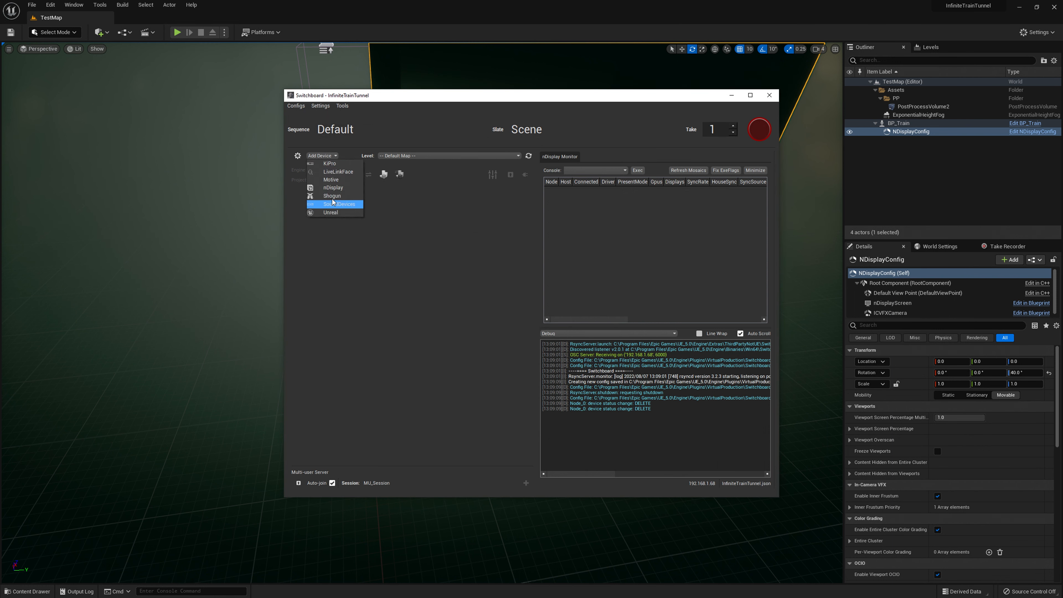
pyautogui.click(332, 190)
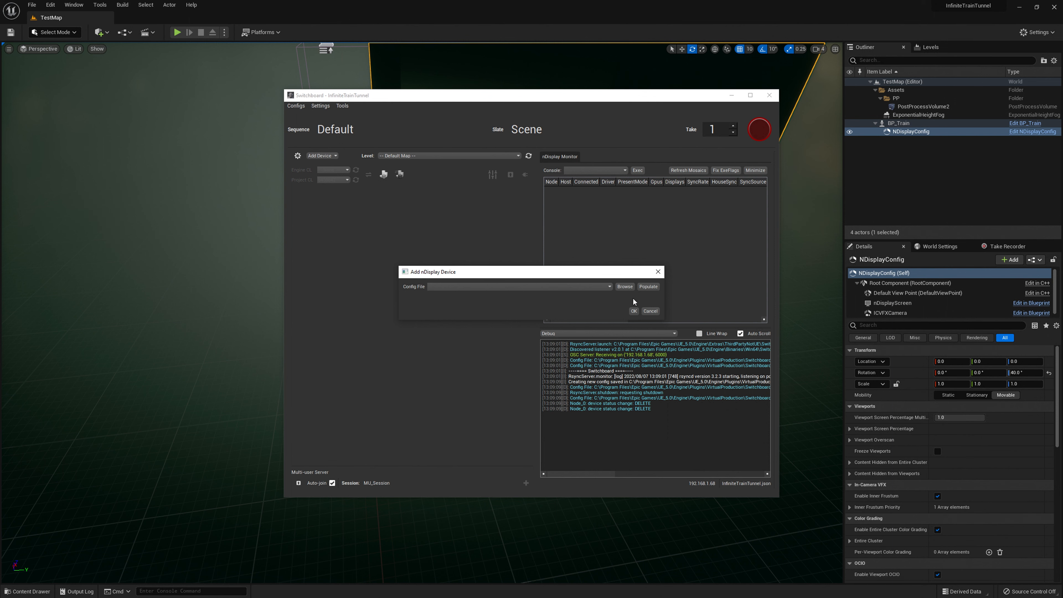
pyautogui.click(649, 288)
pyautogui.click(634, 311)
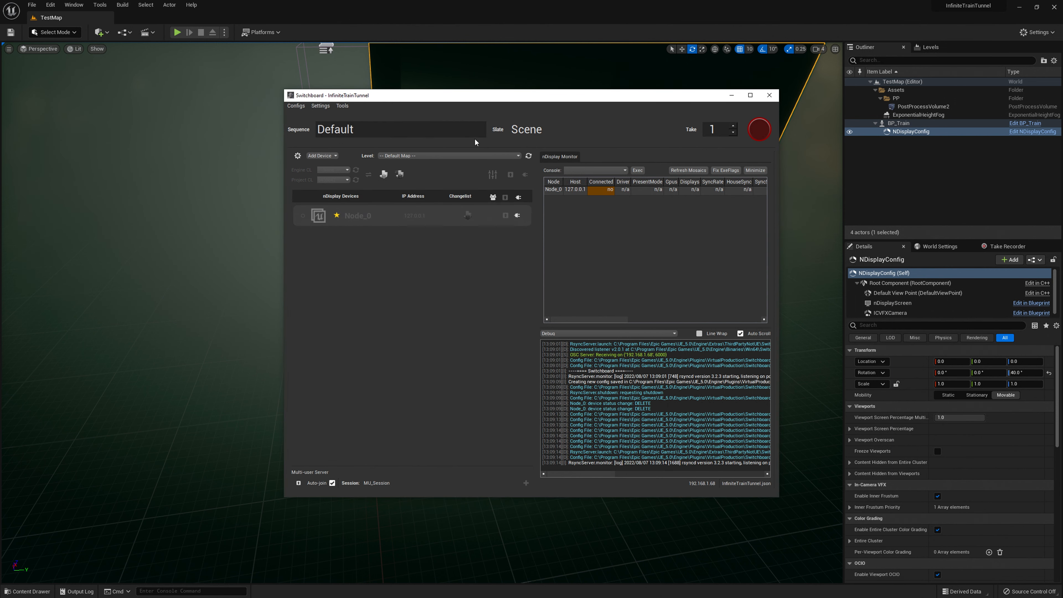
pyautogui.click(517, 216)
pyautogui.moveTo(593, 99); pyautogui.dragTo(1, 329)
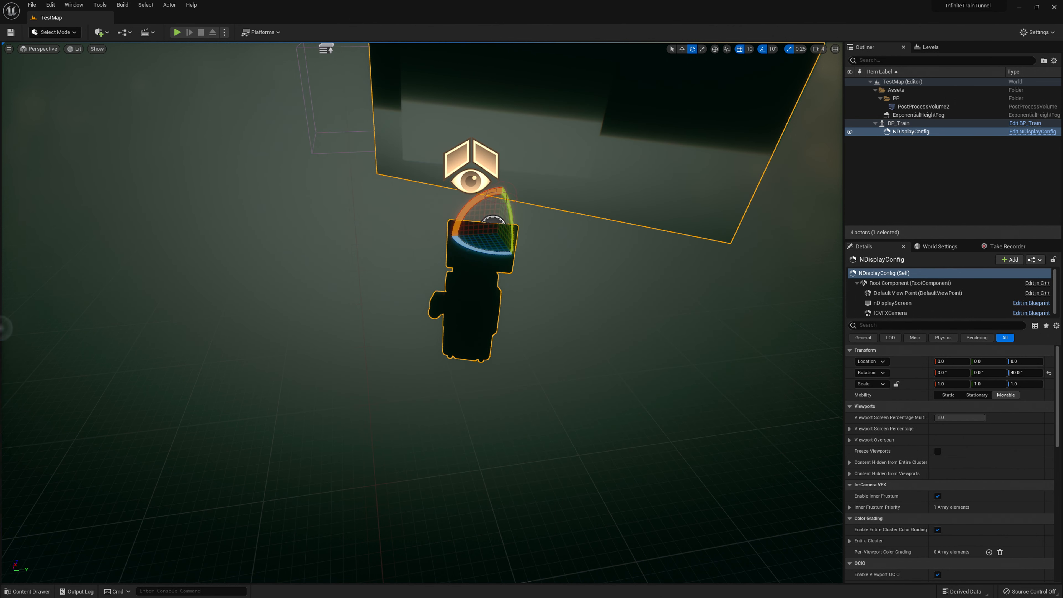
# - Reopen NDisplayConfig, examine the nDisplayScreen preview and the VP_0 viewport's rendering settings, and return to the level
pyautogui.moveTo(501, 286); pyautogui.dragTo(496, 285, button='right')
pyautogui.hotkey('ctrl', 'space')
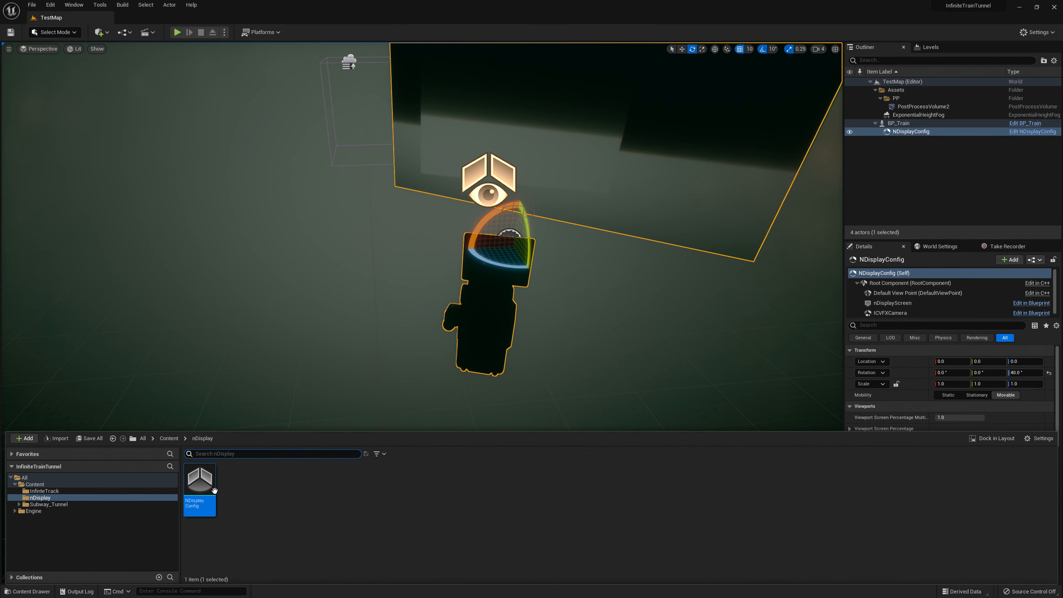
pyautogui.doubleClick(198, 485)
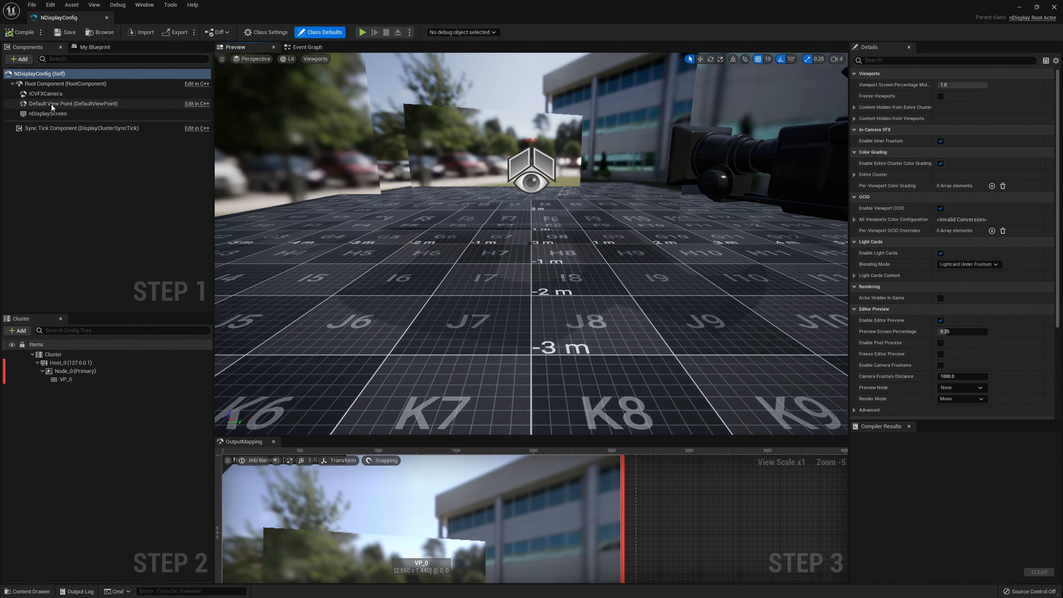
pyautogui.moveTo(473, 234); pyautogui.dragTo(452, 213, button='right')
pyautogui.press('d')
pyautogui.press('a')
pyautogui.scroll(-4, 988, 295)
pyautogui.click(67, 380)
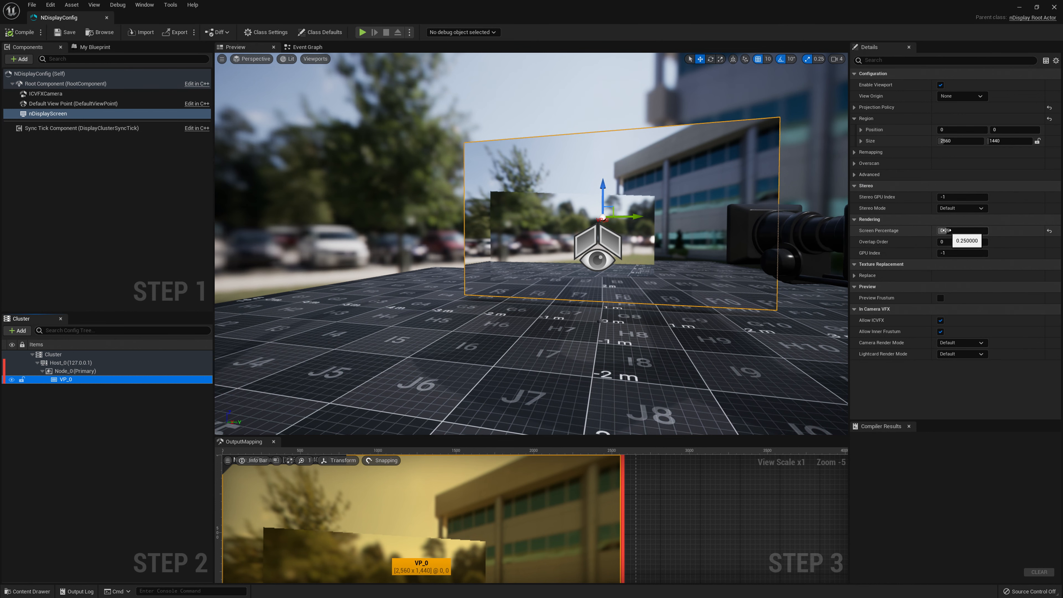
pyautogui.moveTo(587, 226); pyautogui.dragTo(304, 200, button='right')
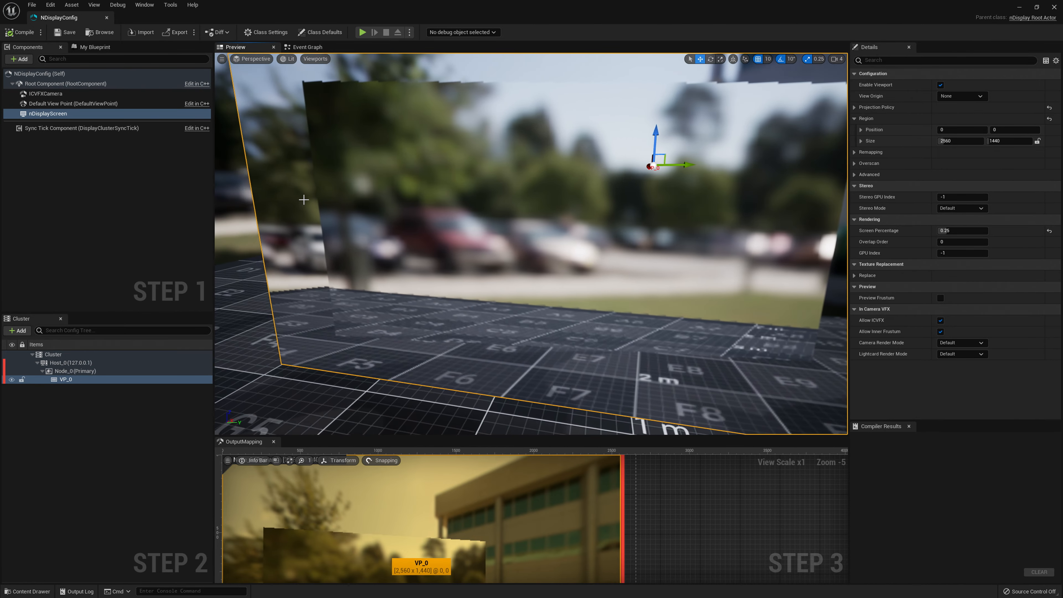
pyautogui.click(1021, 8)
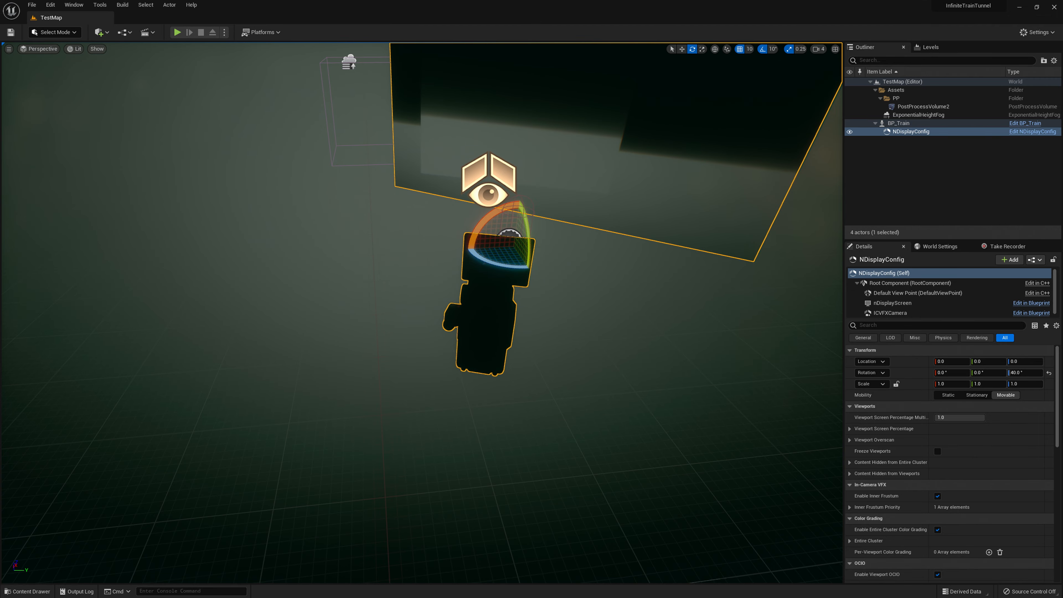
# - Bring the Switchboard window back into view and start Unreal on Node_0
pyautogui.moveTo(602, 68); pyautogui.dragTo(477, 99)
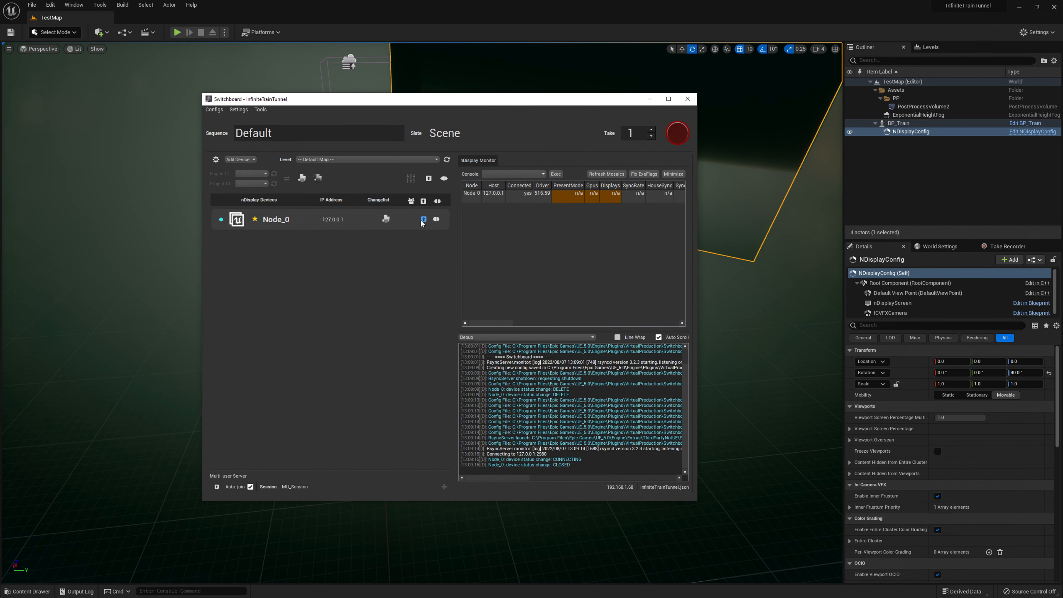
pyautogui.click(423, 219)
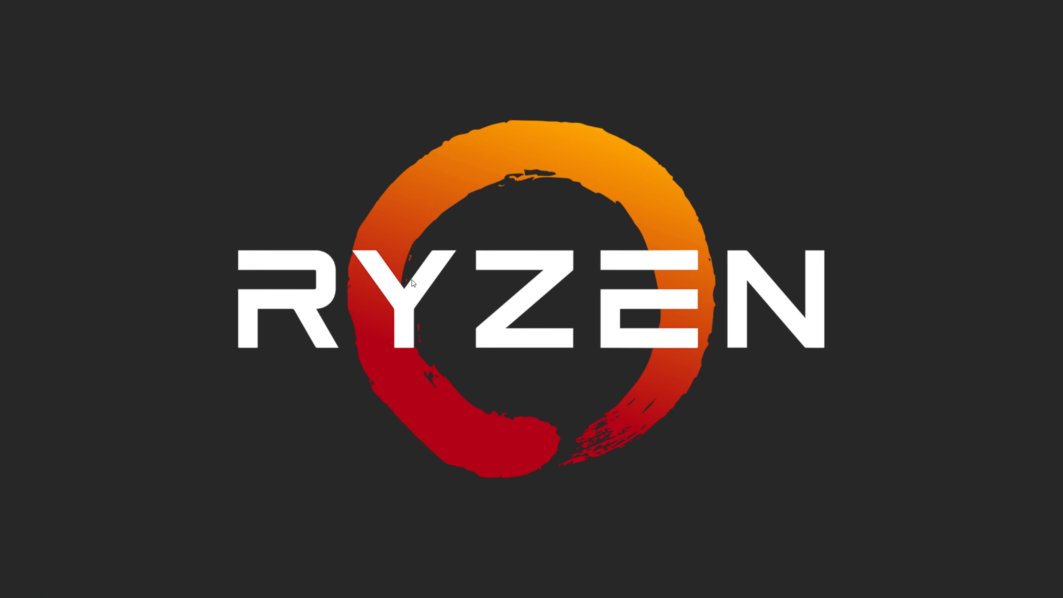